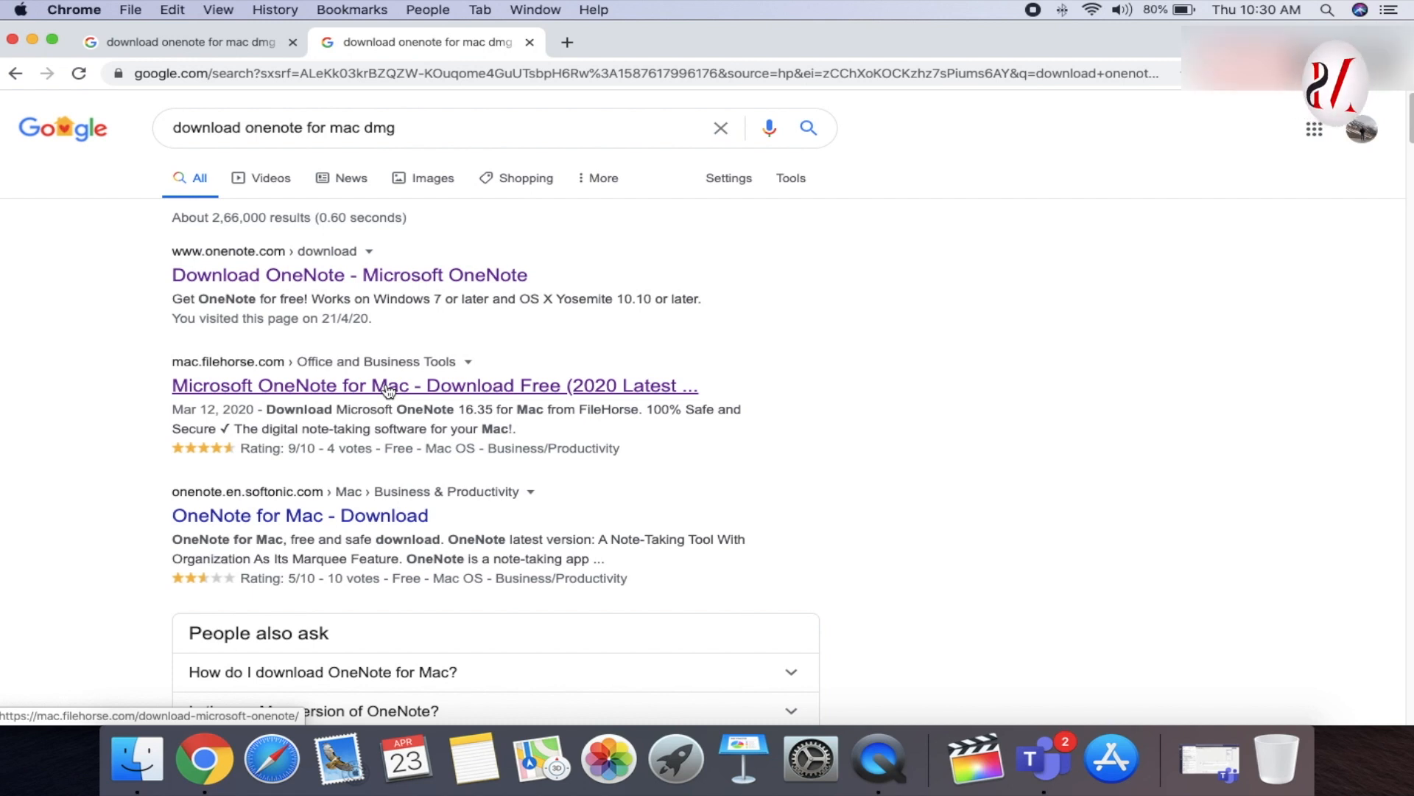
- Follow the FileHorse OneNote for Mac download through to its Mac App Store preview page
click(388, 391)
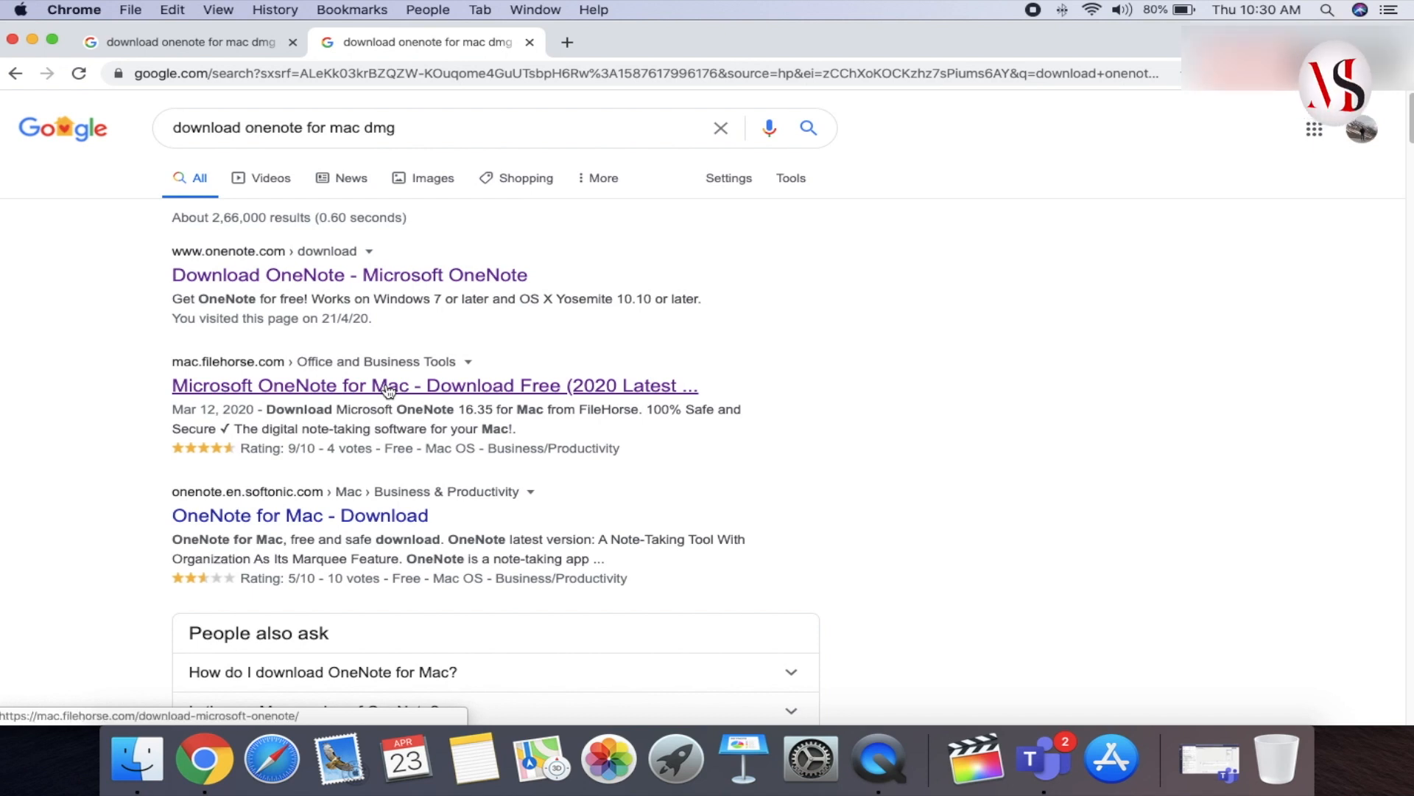
click(389, 391)
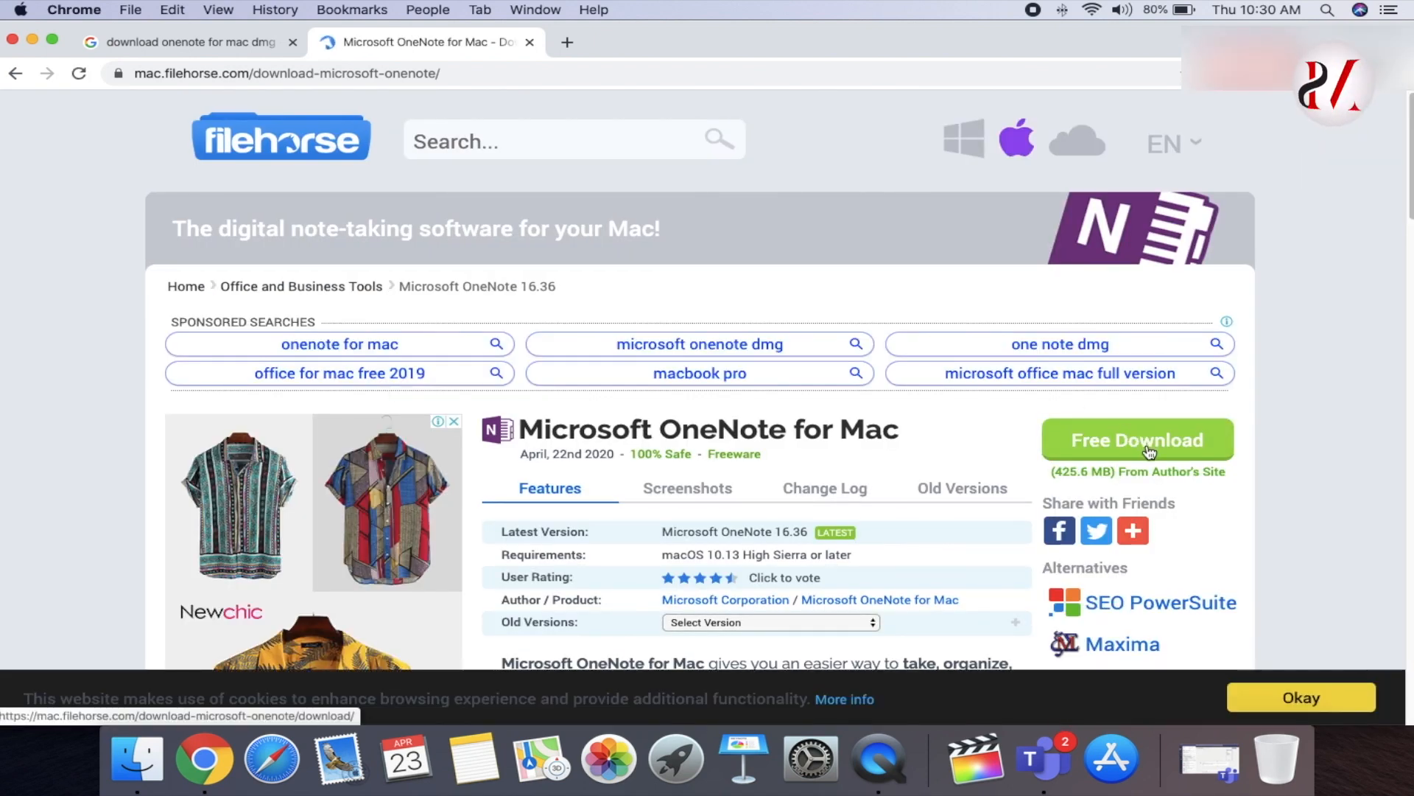
click(1149, 450)
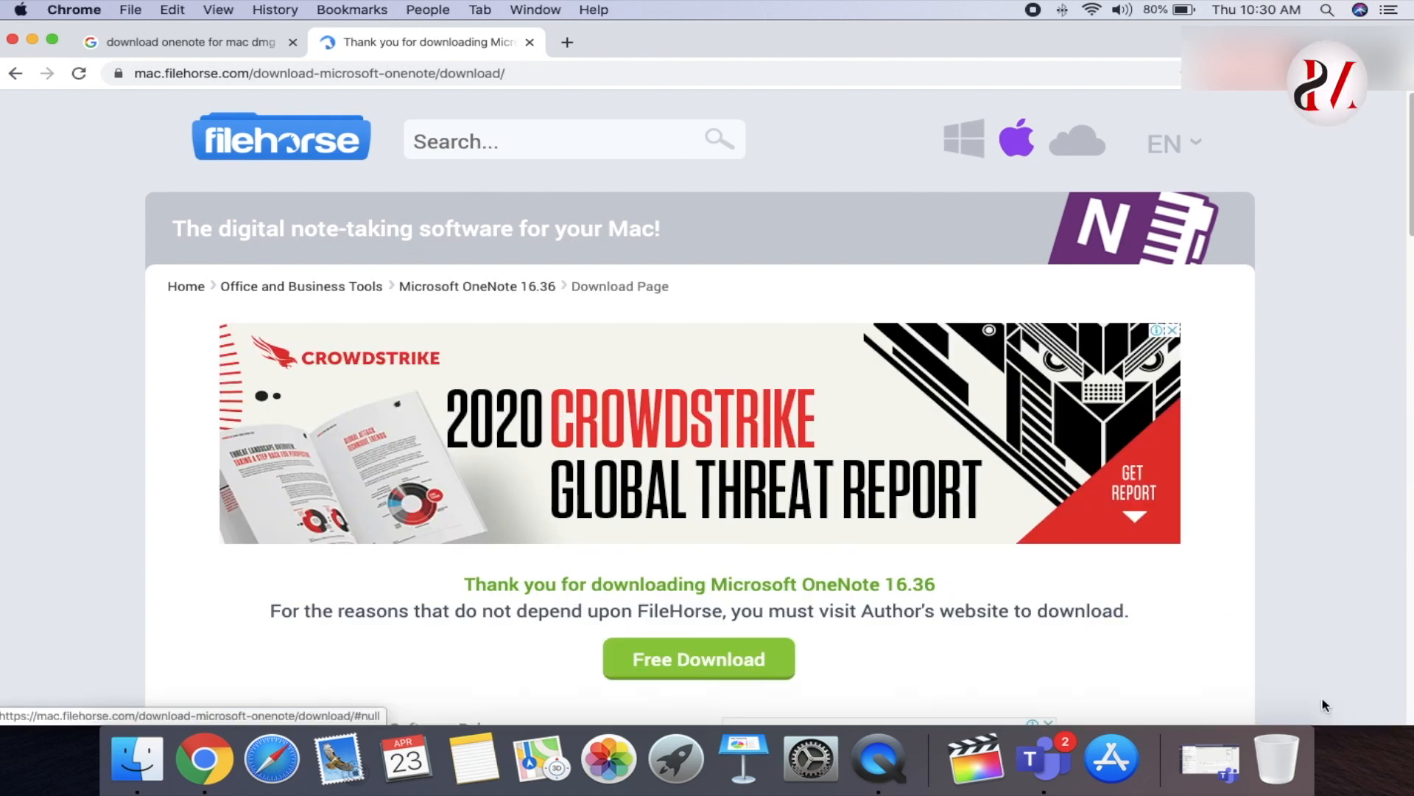
scroll(1029, 632, down, 3)
scroll(884, 589, up, 2)
click(711, 586)
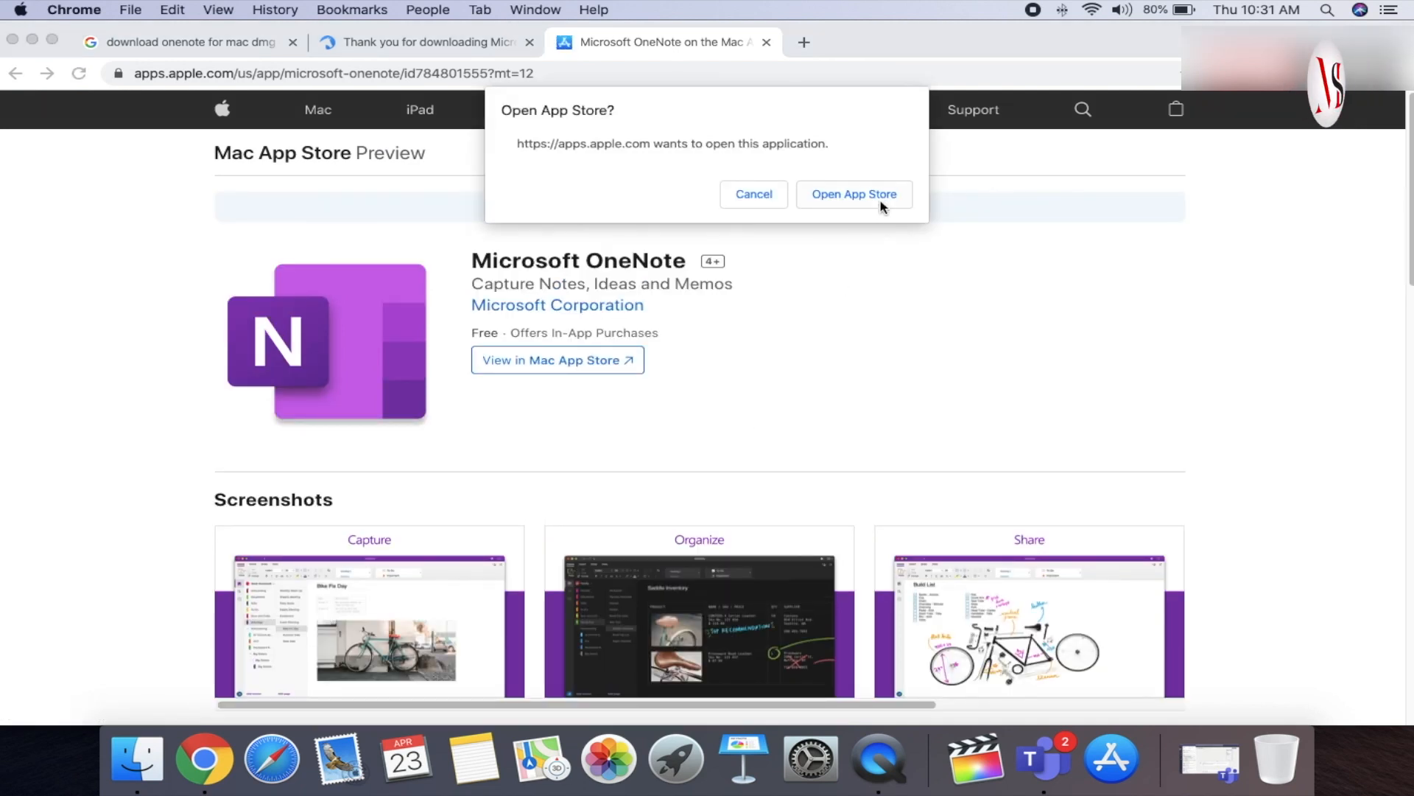
- Install Microsoft OneNote from the App Store, confirming with the Apple ID password
click(881, 201)
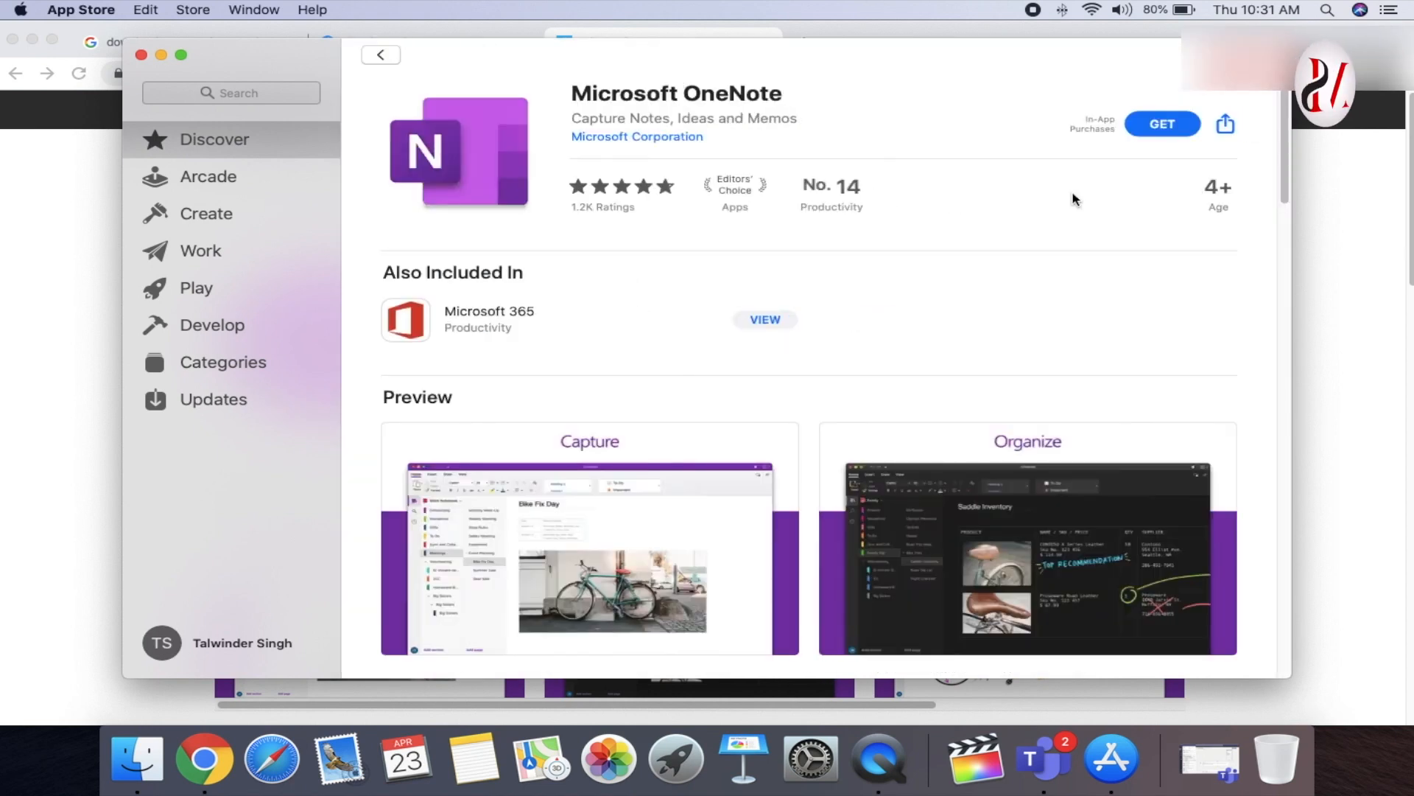
click(1160, 131)
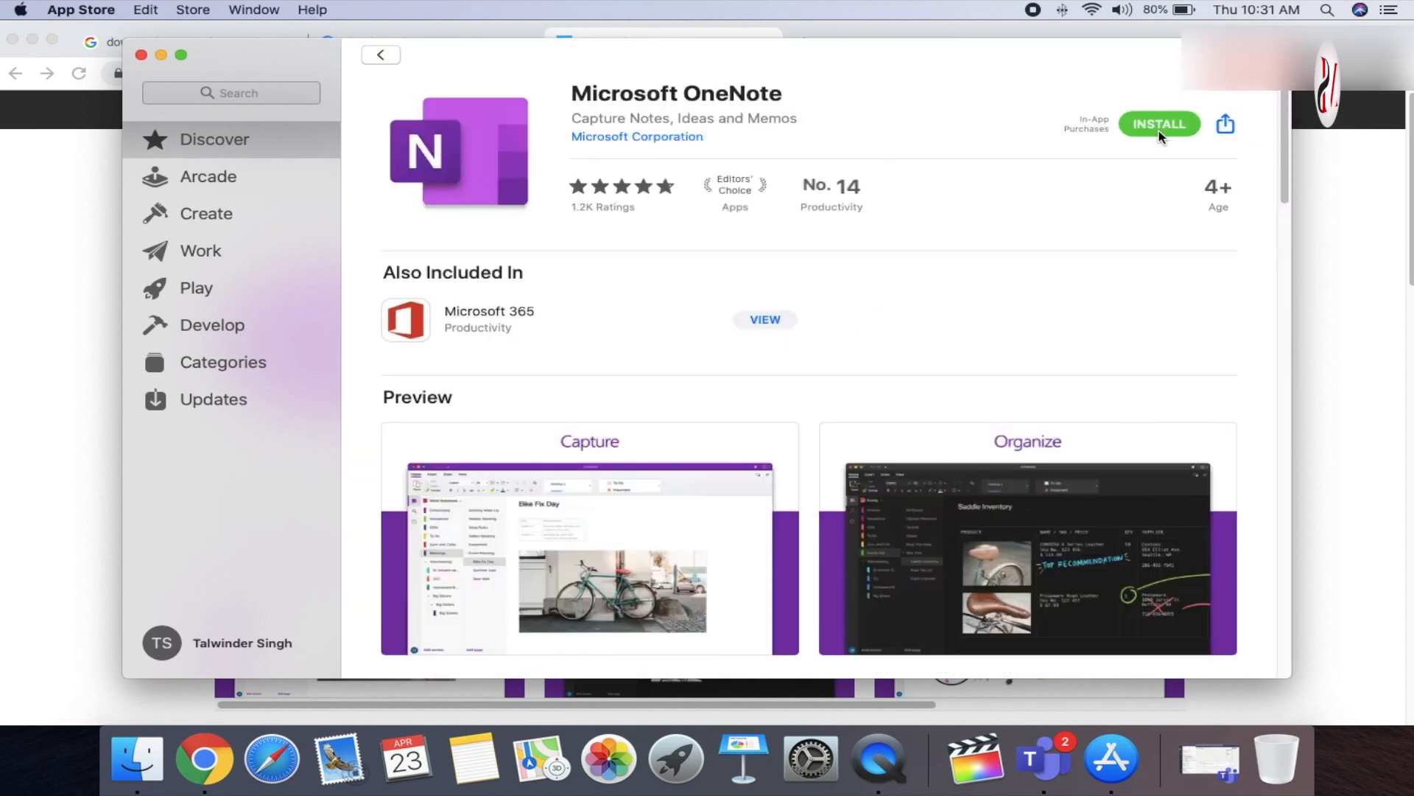
click(1170, 134)
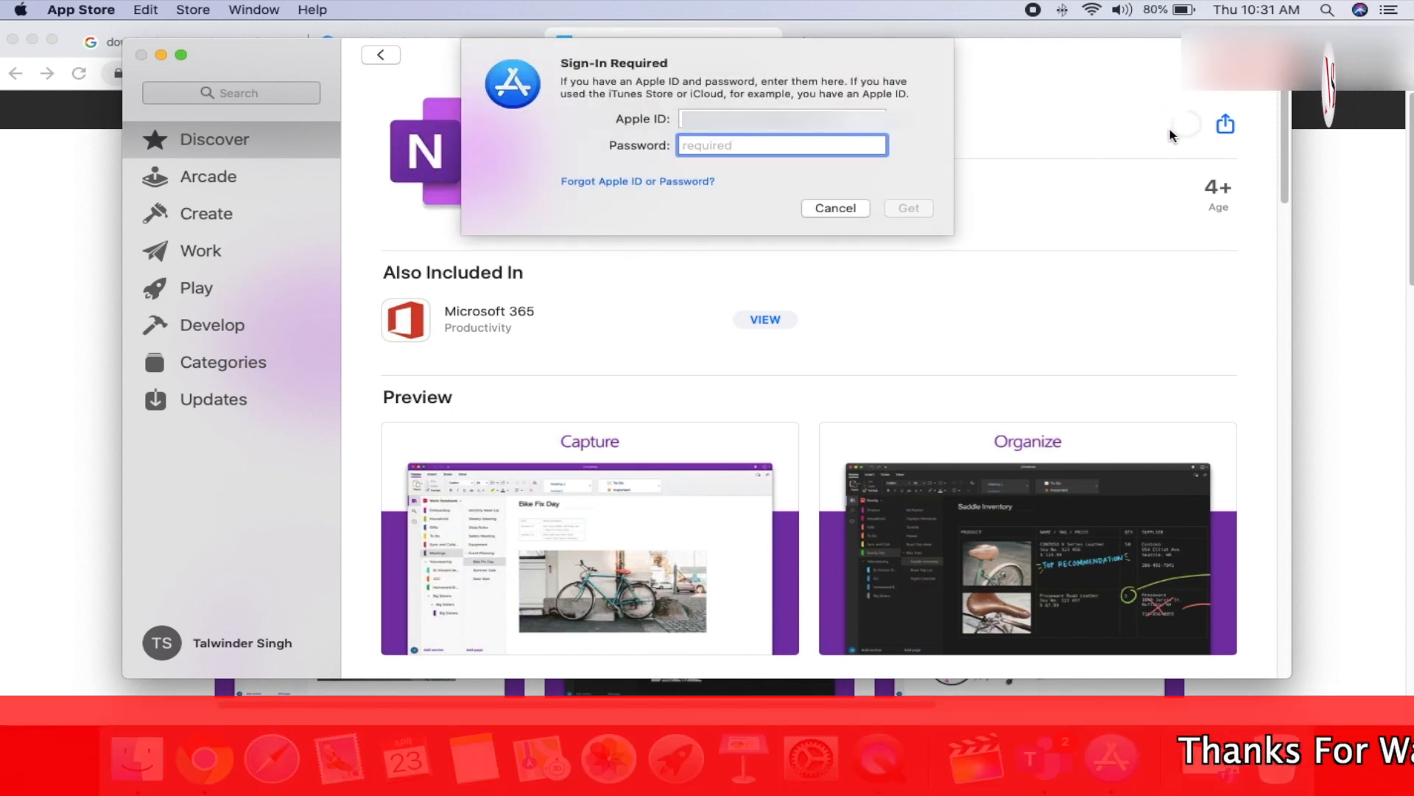
text(***************)
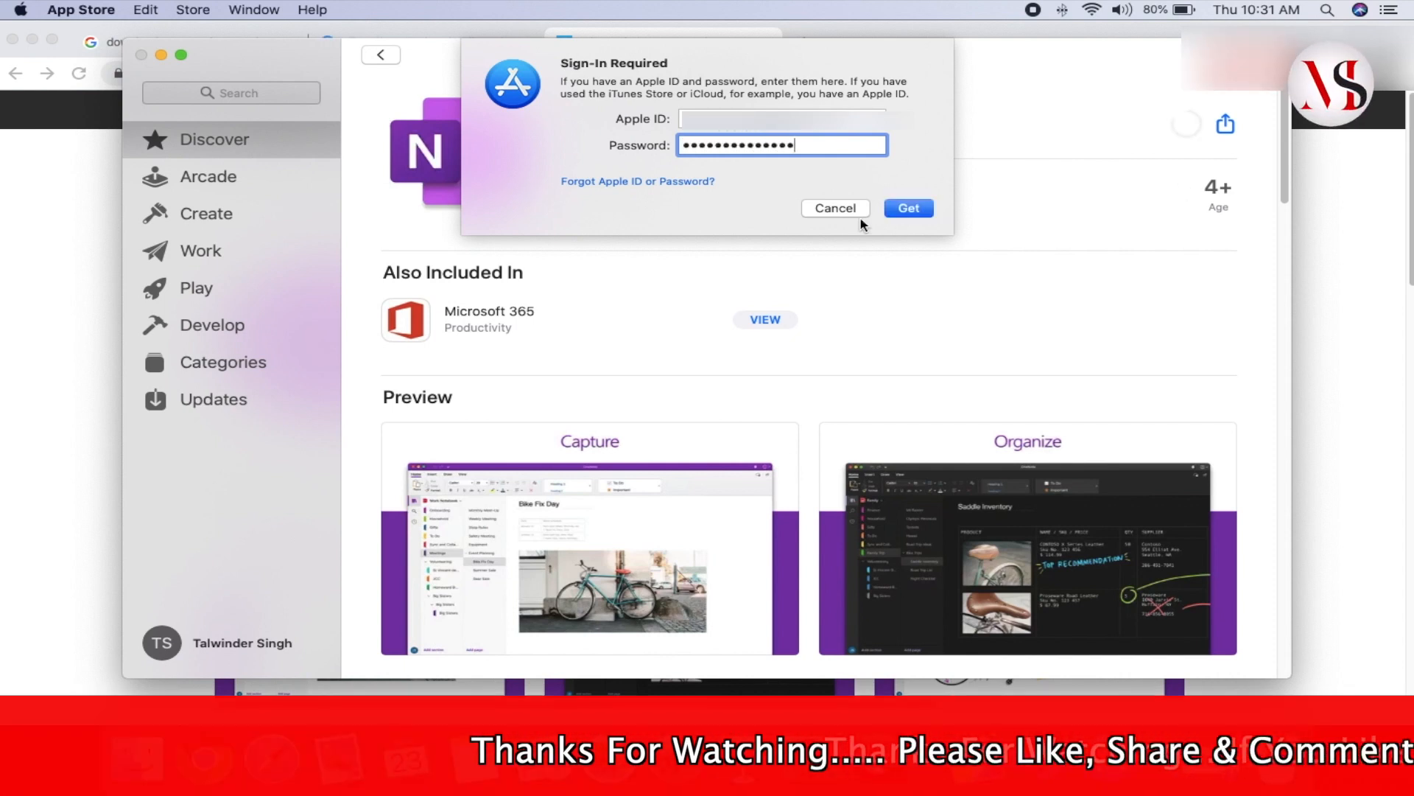
click(912, 211)
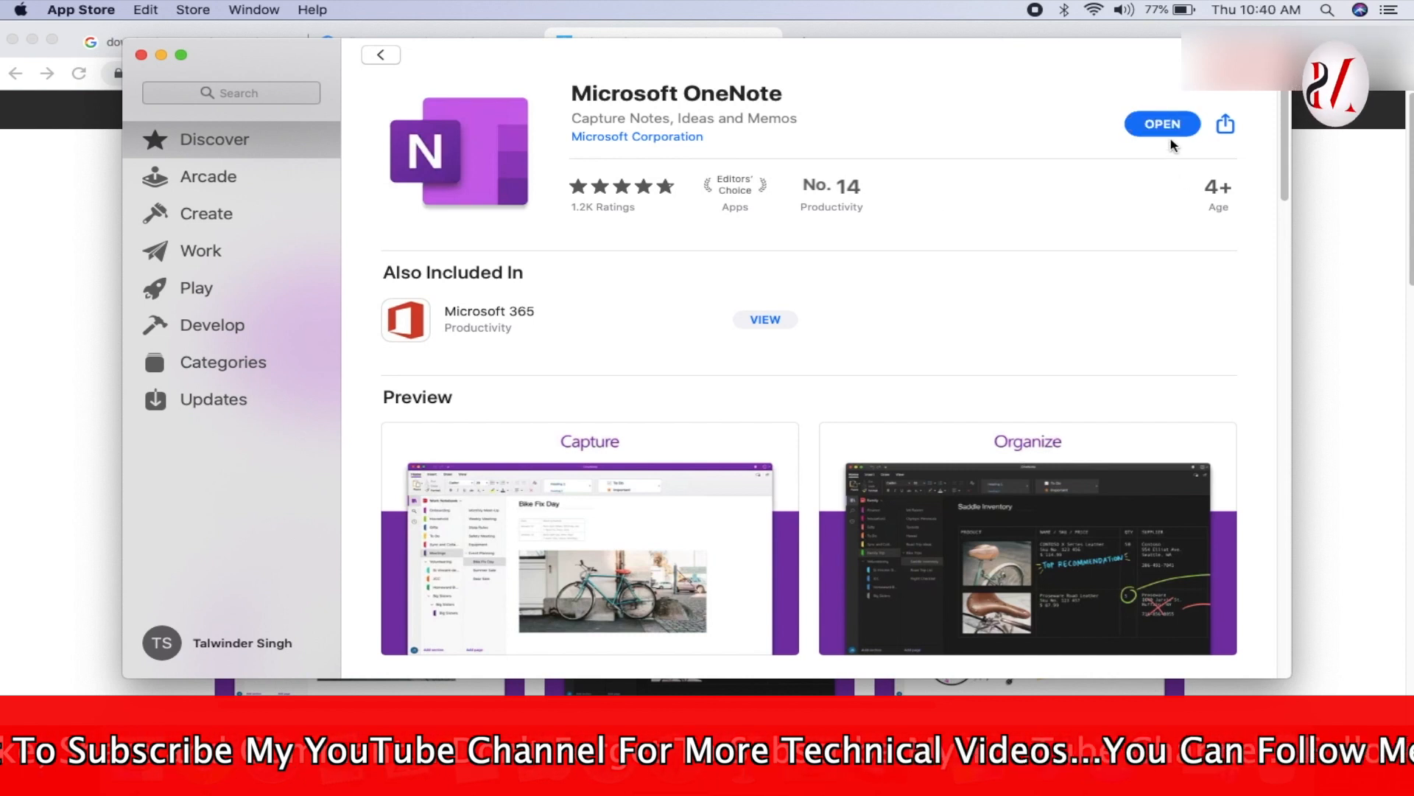
- Launch the installed OneNote, dismiss the notifications panel, and make the window full screen
click(1166, 126)
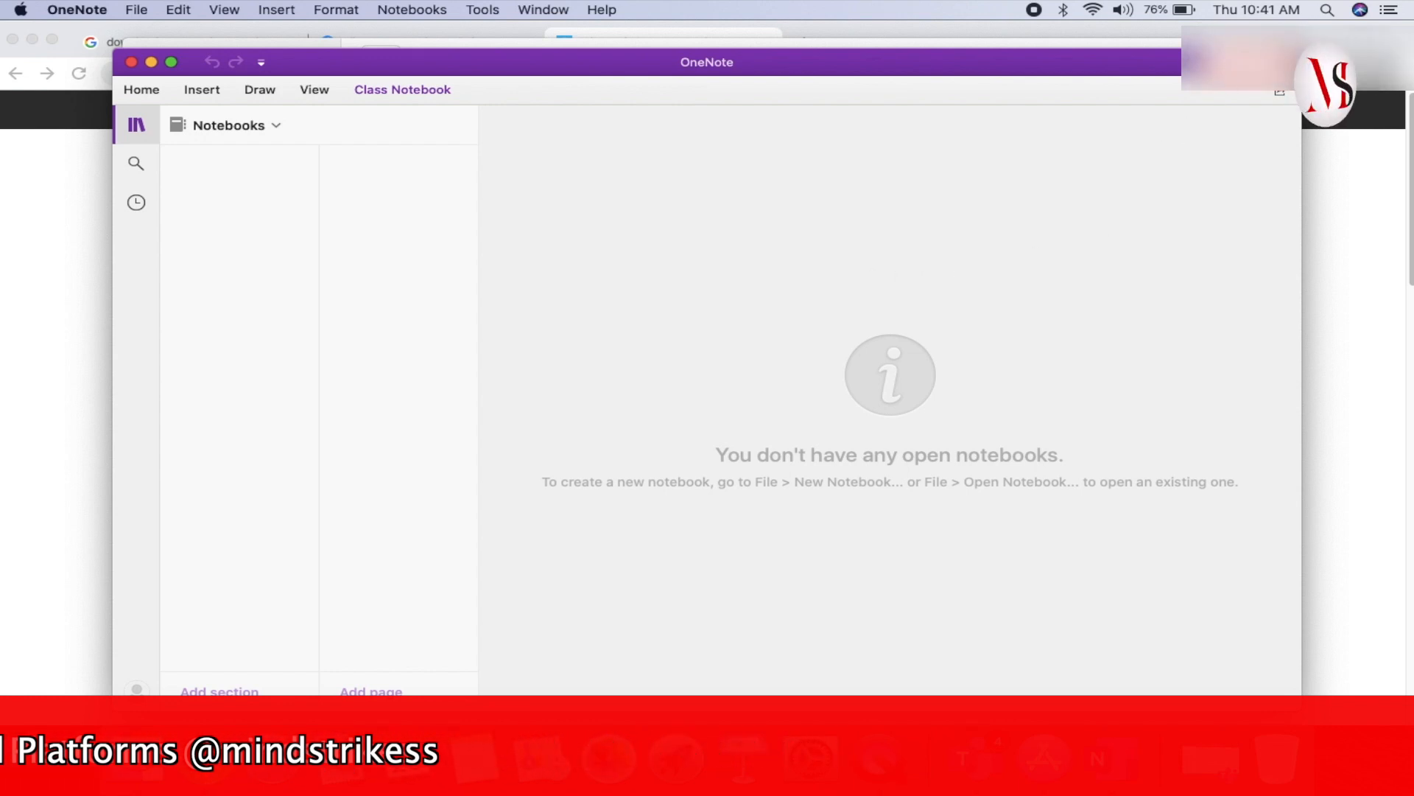
click(1282, 63)
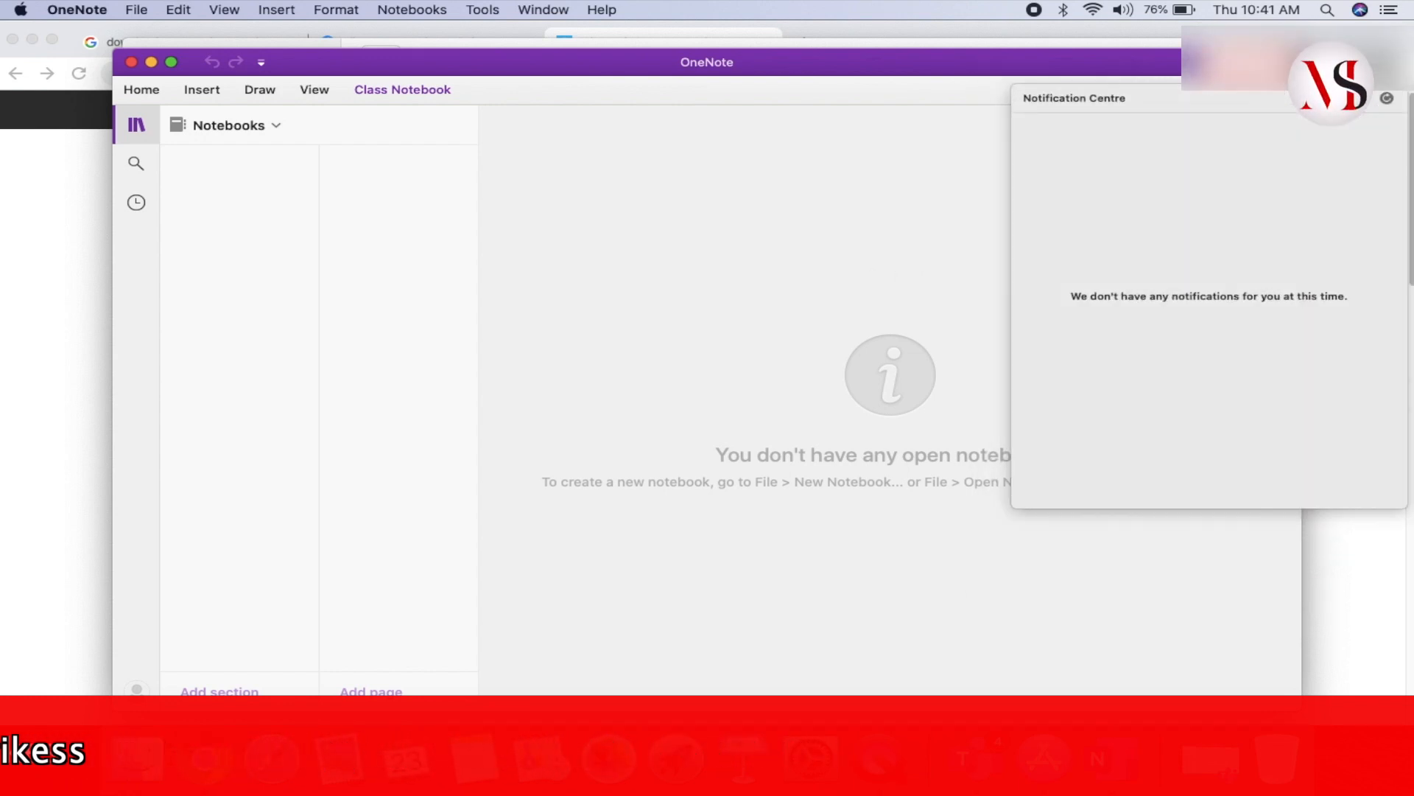
click(900, 153)
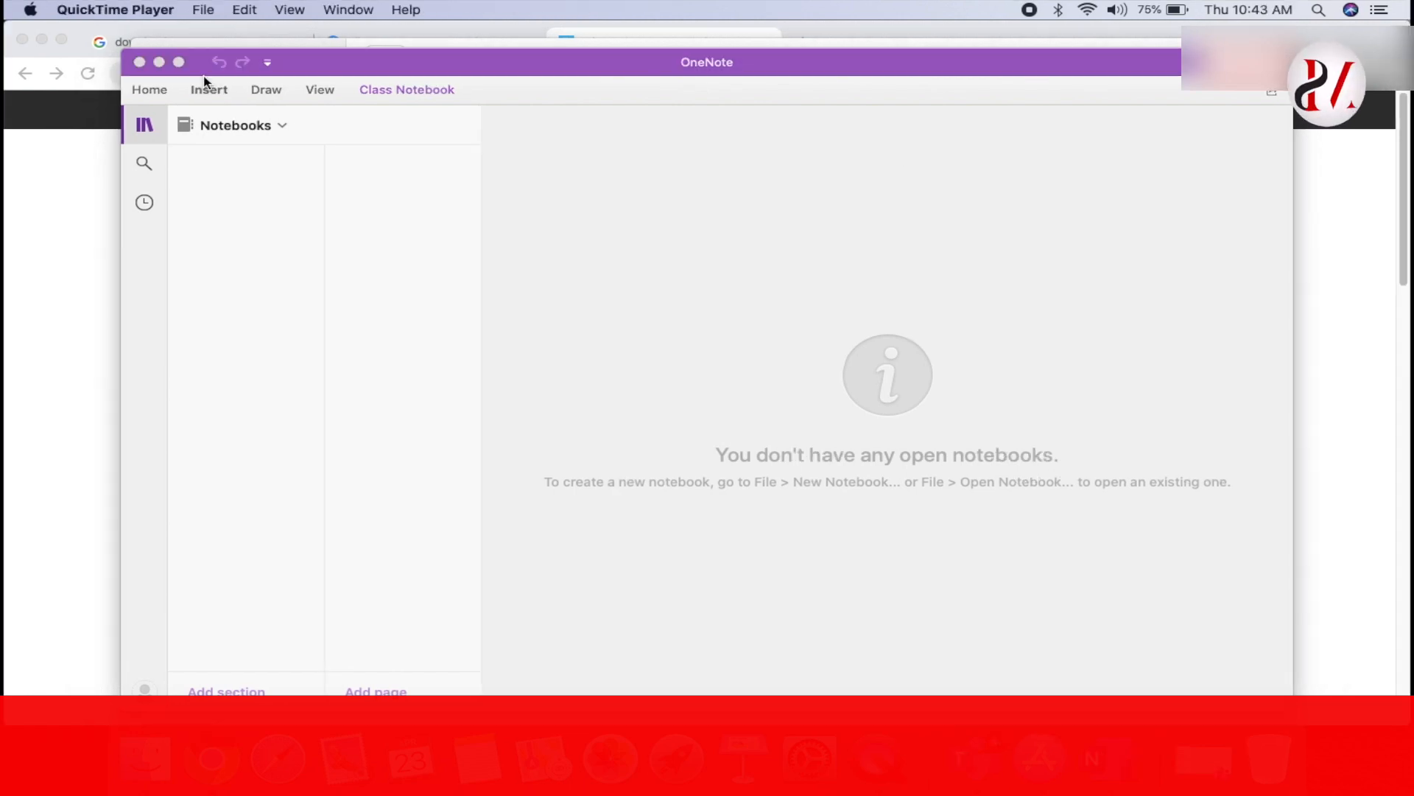
click(179, 63)
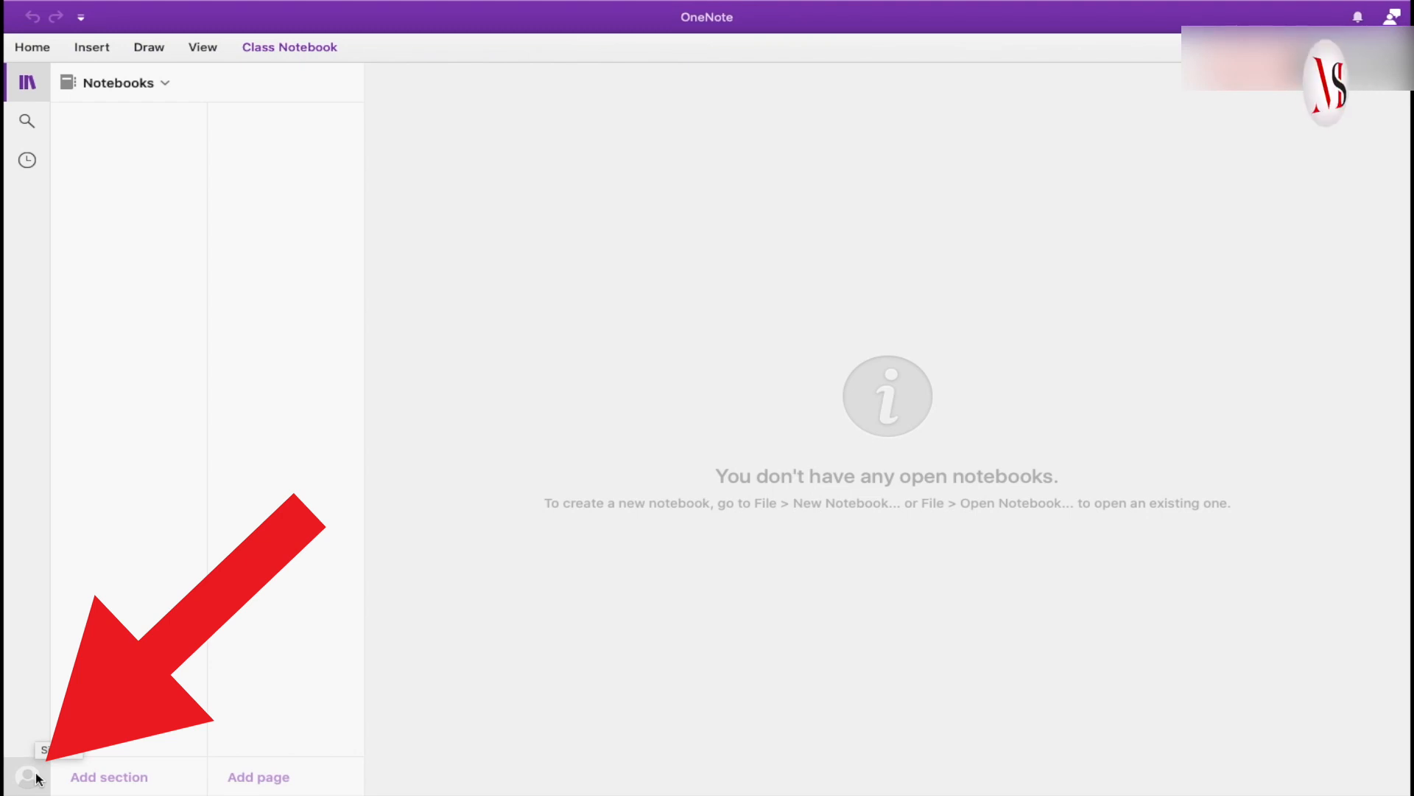
- Sign in to OneNote with the Microsoft account e-mail and password
click(37, 777)
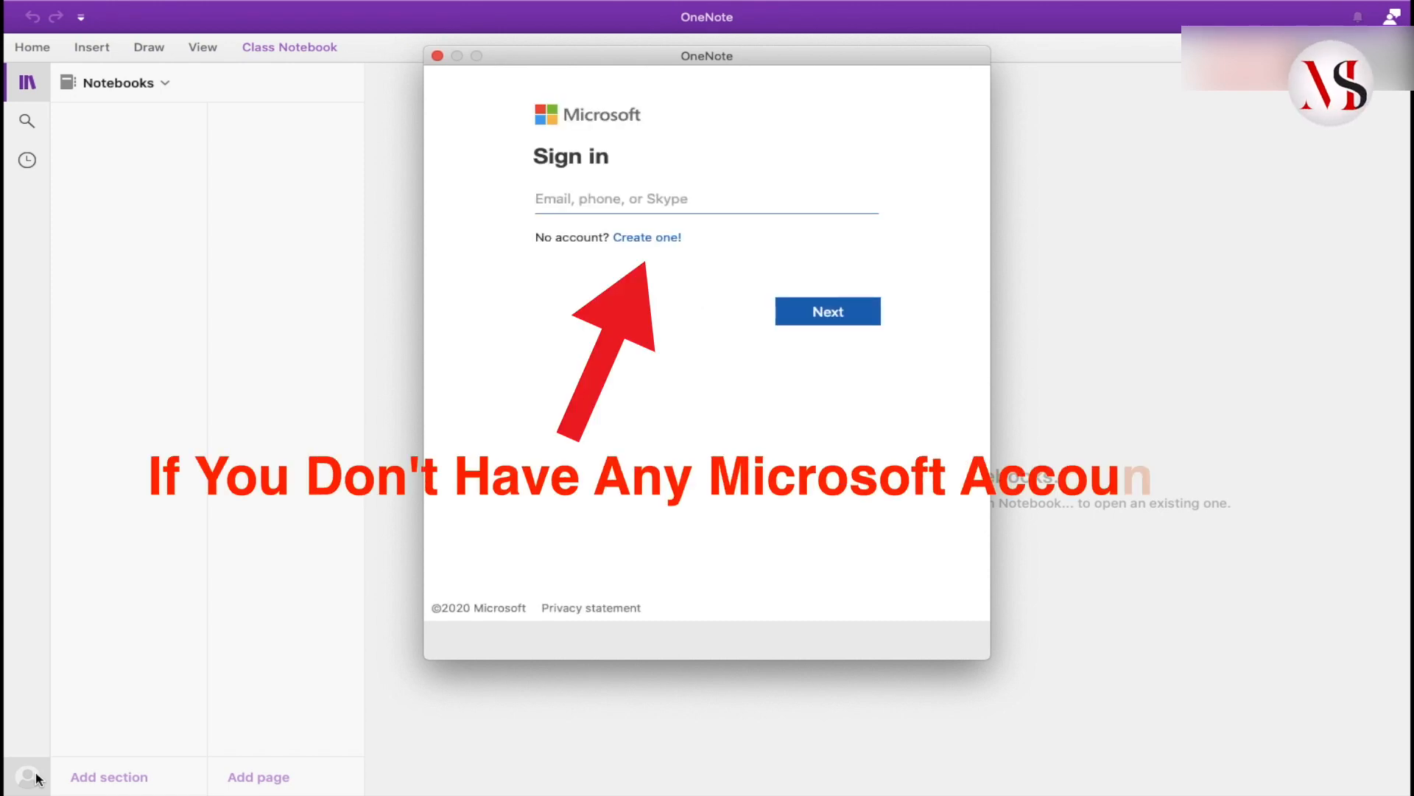
click(624, 189)
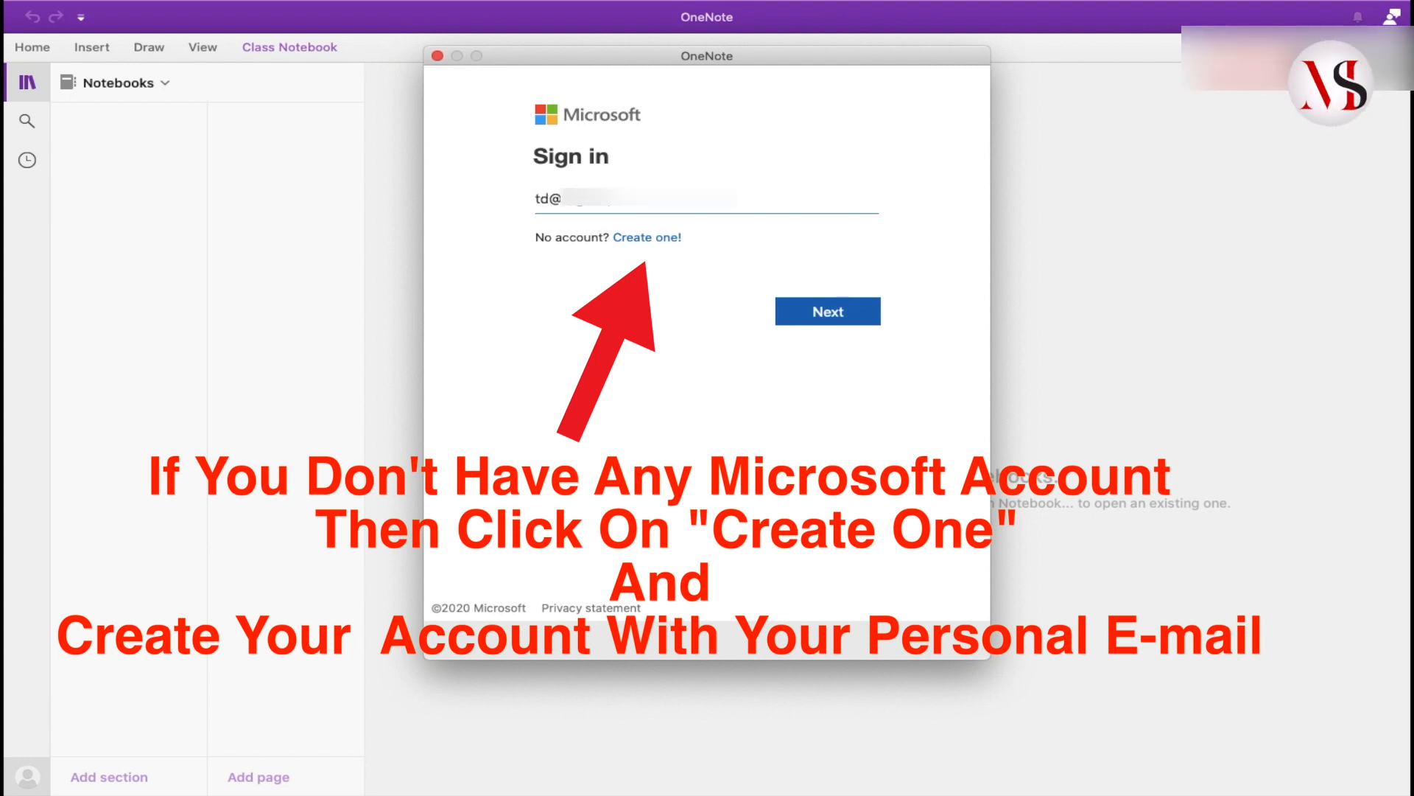
click(845, 322)
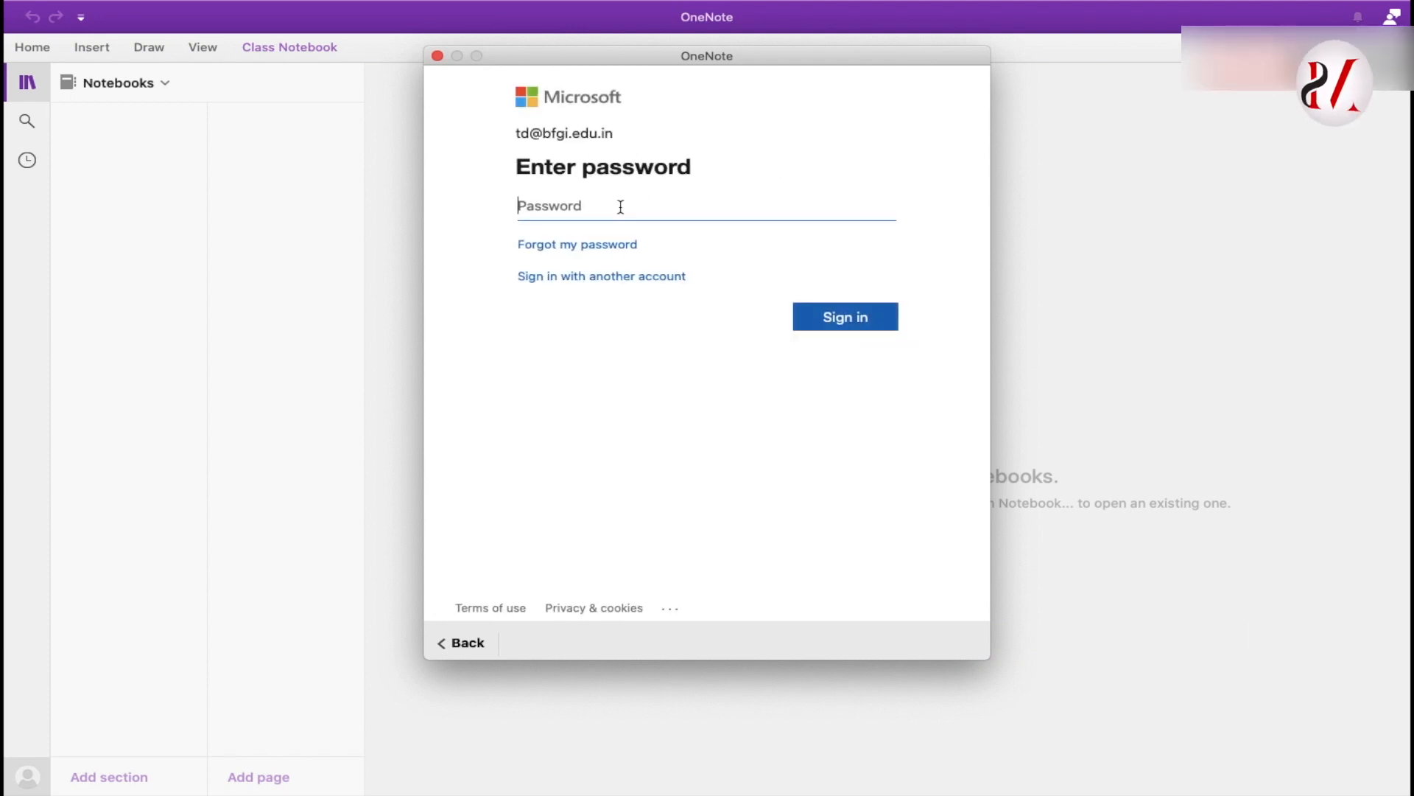
text(•)
key(BackSpace)
text(•••)
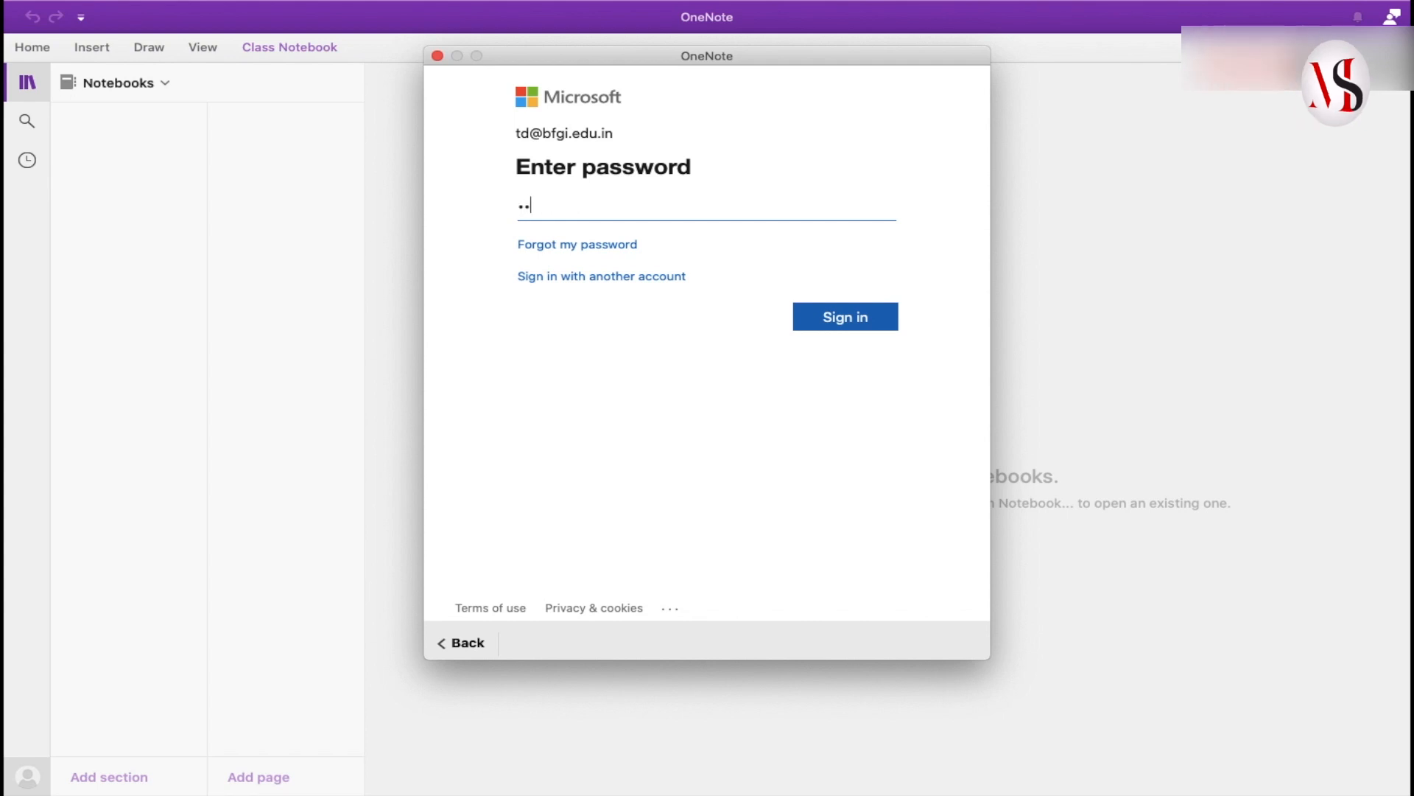
text(••••)
click(840, 319)
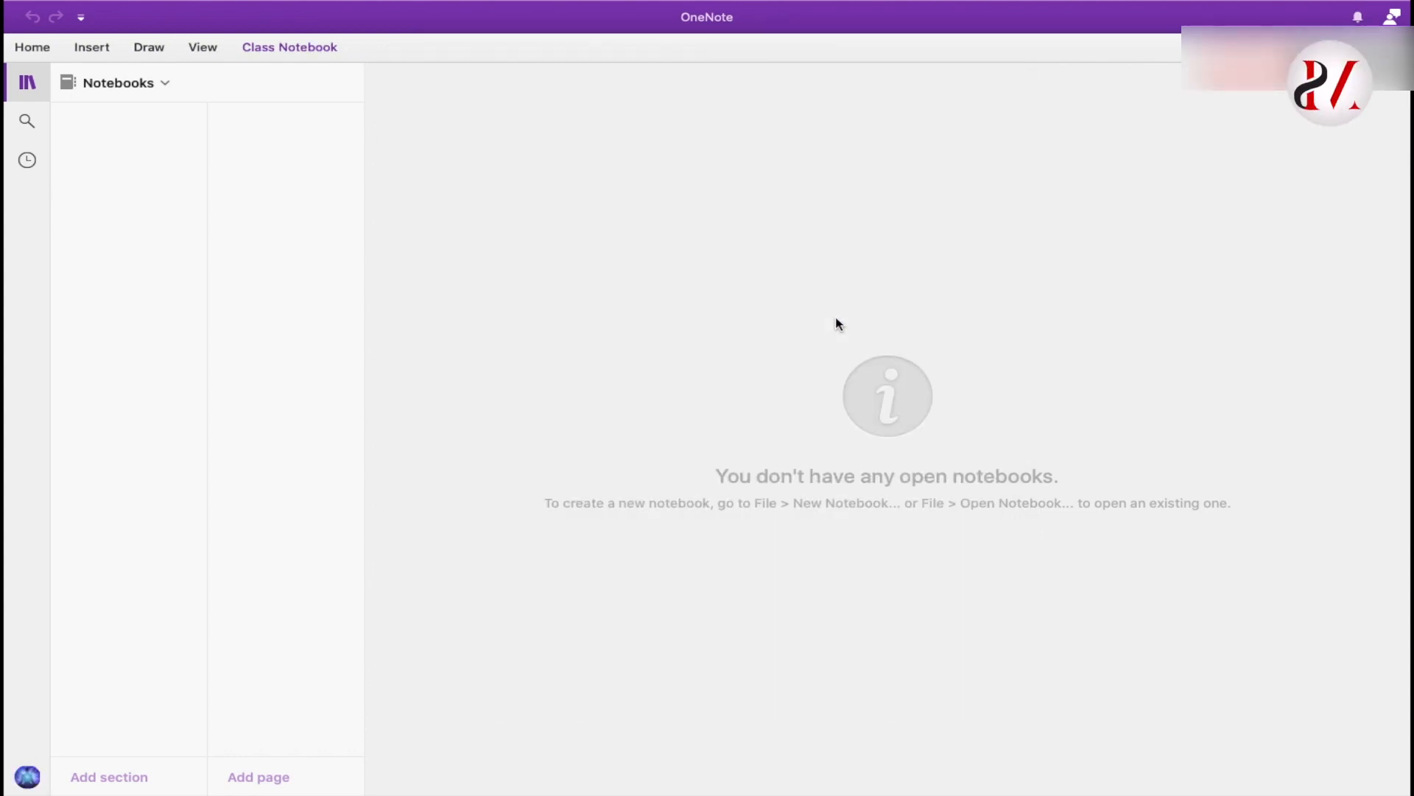
- Connect OneDrive as a service from account settings using the account e-mail and password
click(33, 781)
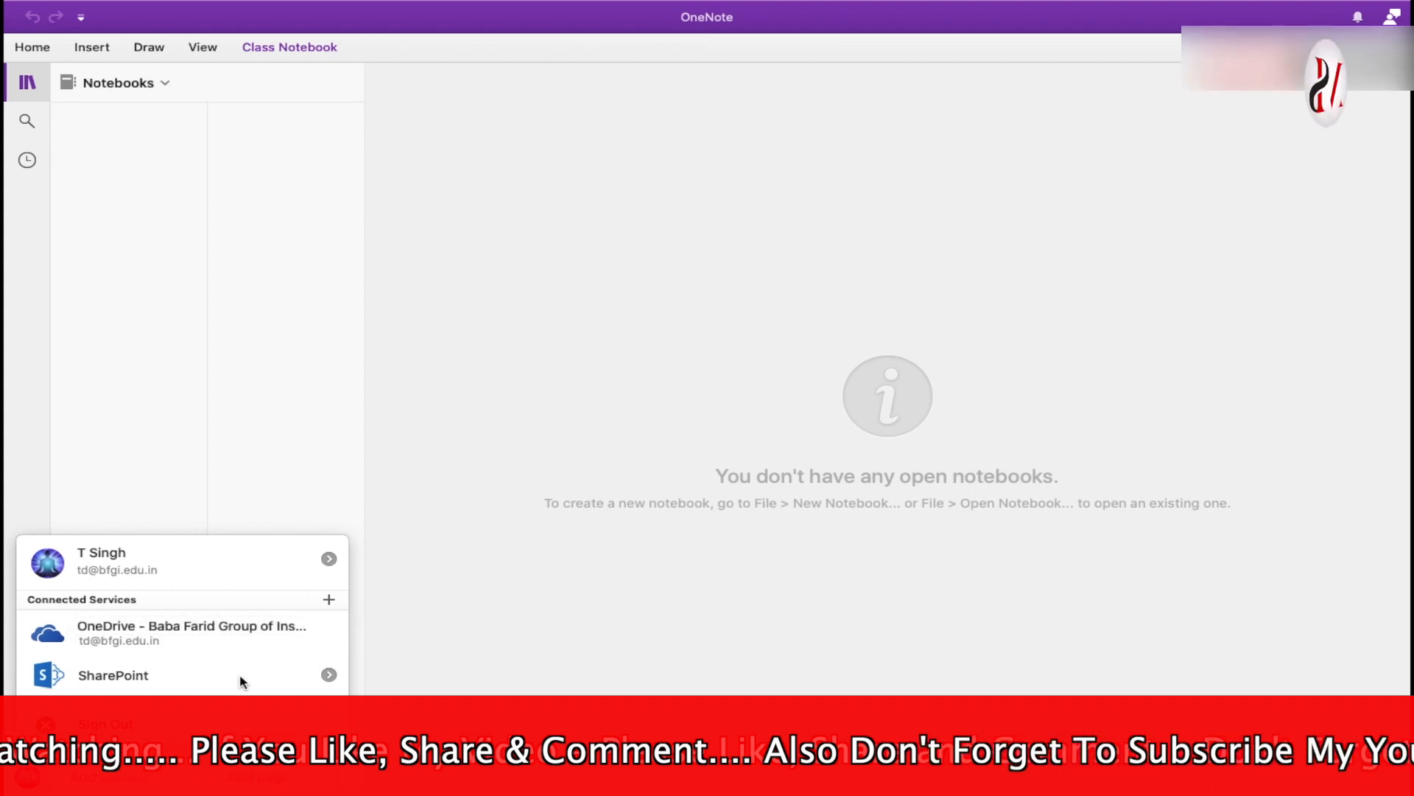
click(329, 599)
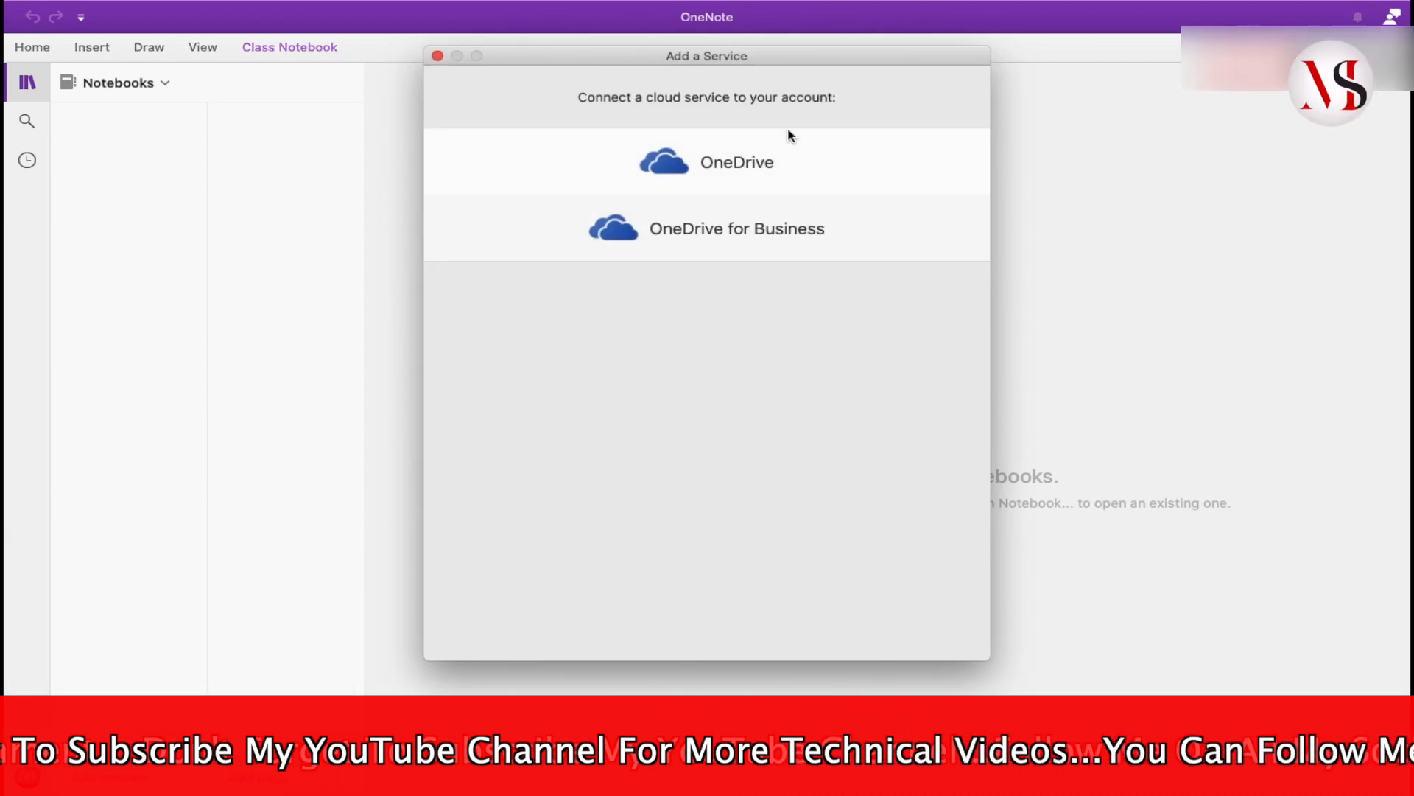
click(738, 162)
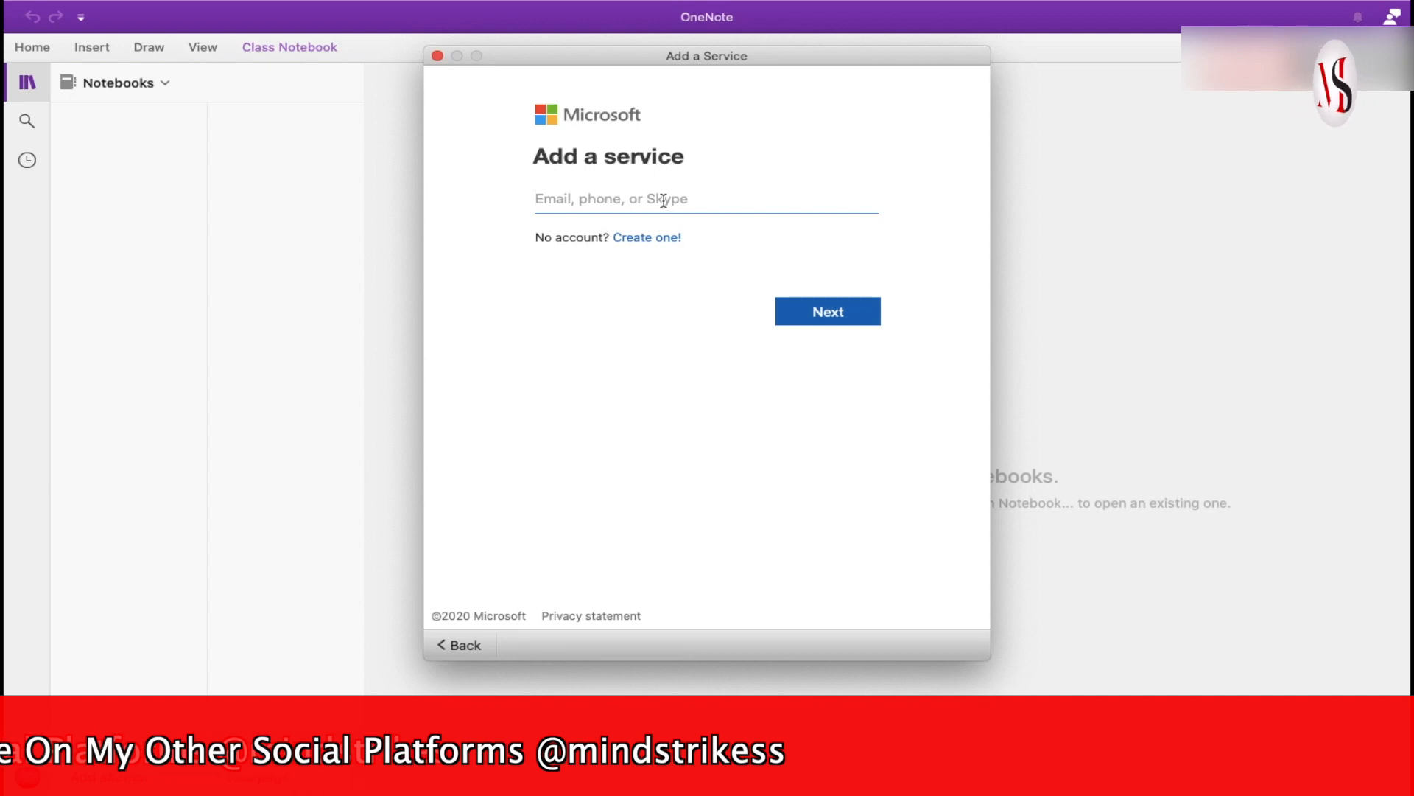
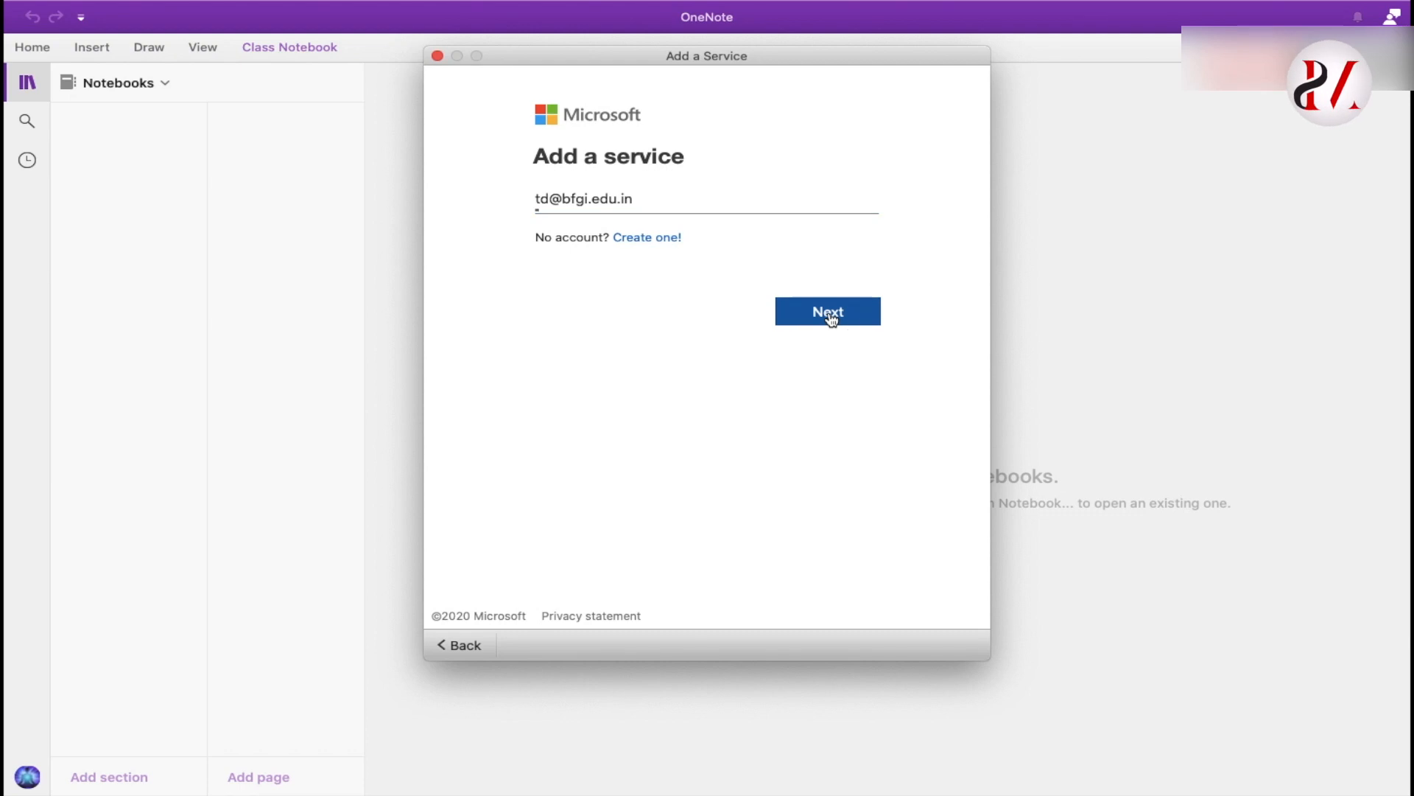
click(828, 312)
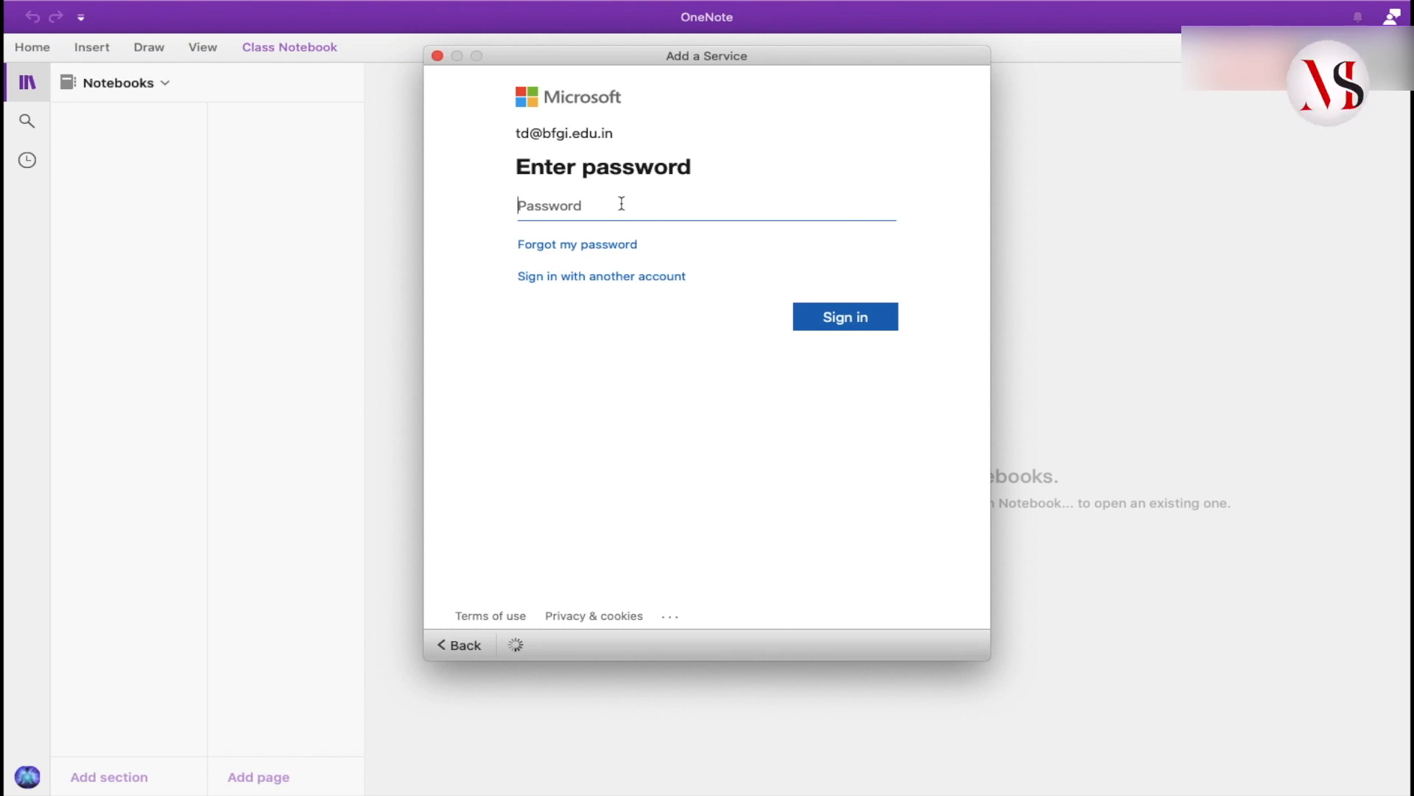
text(••••)
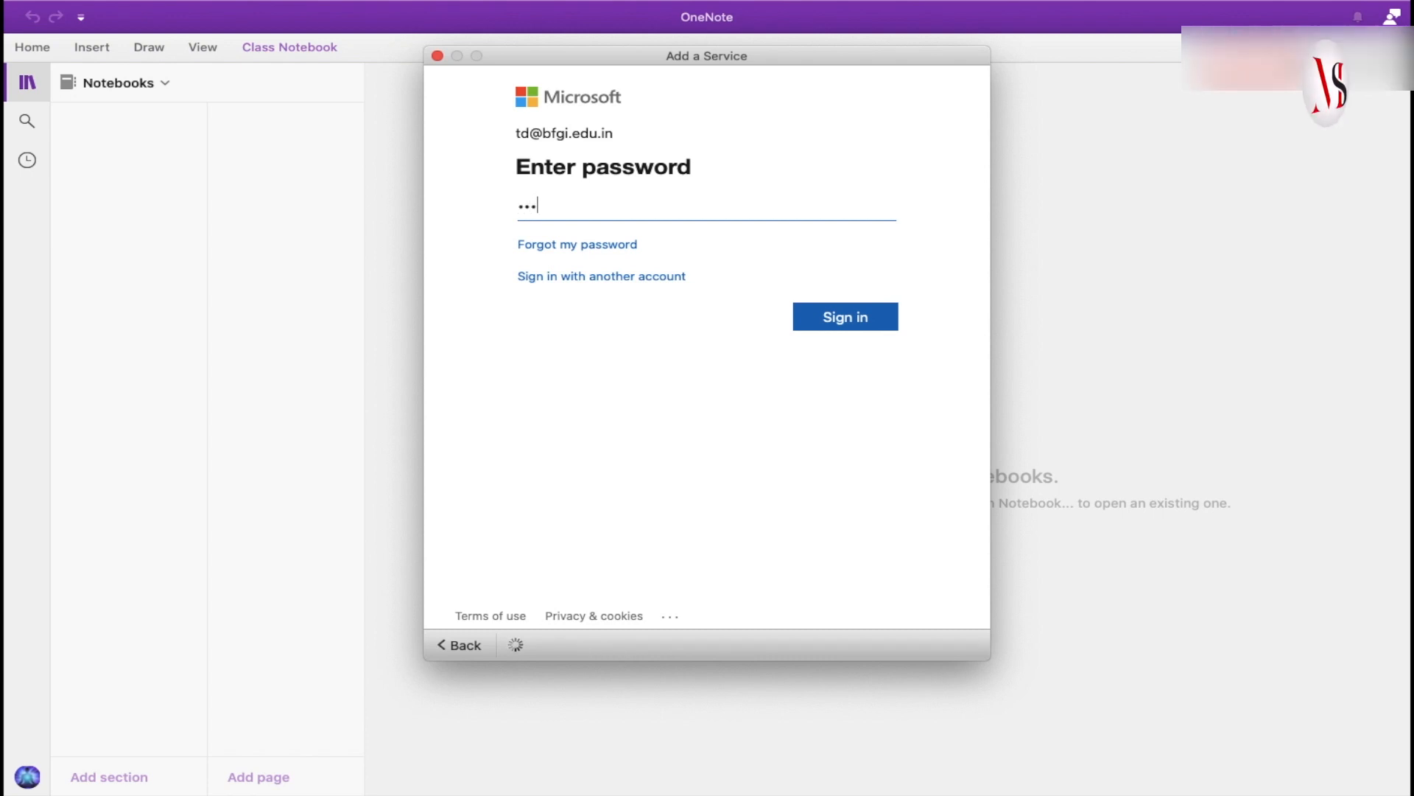
text(••••)
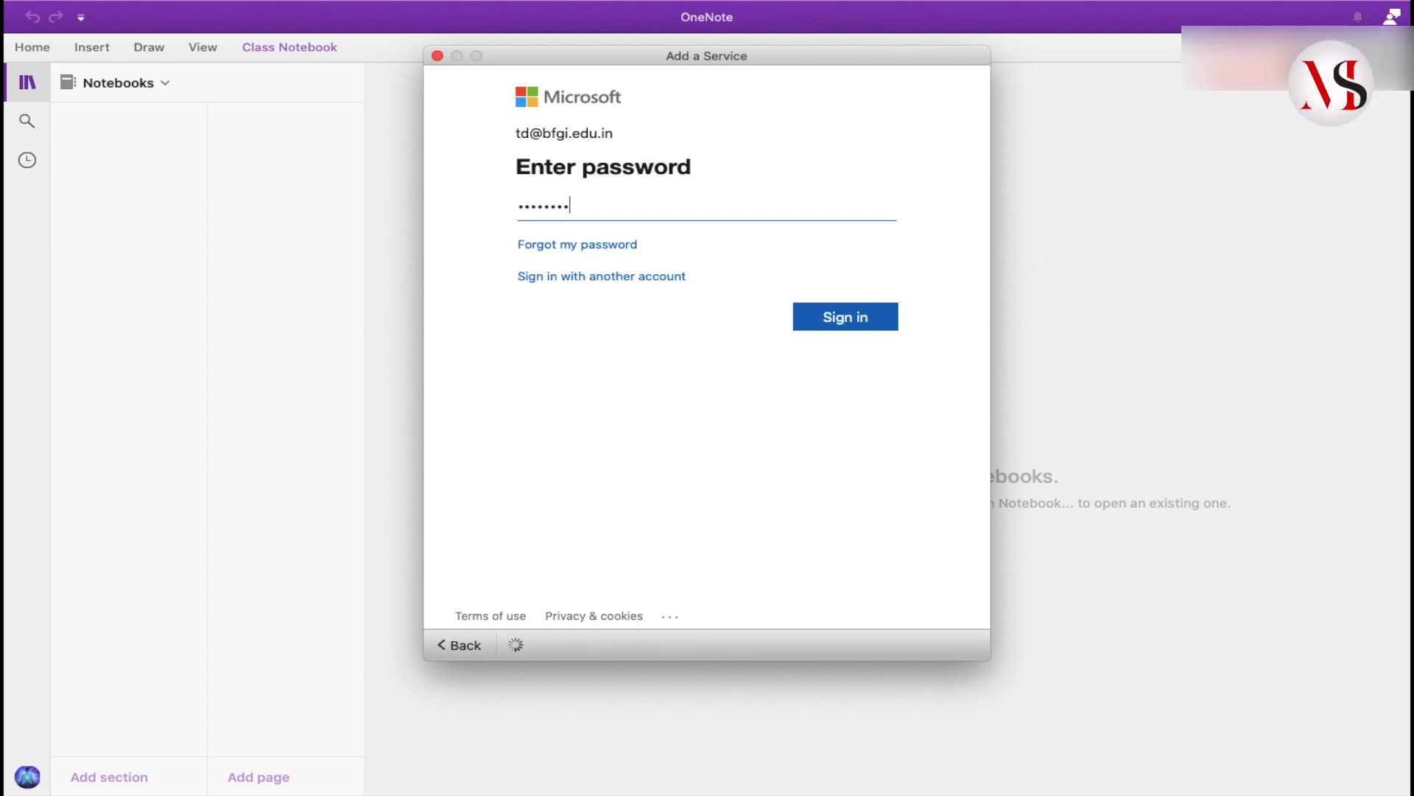
click(859, 323)
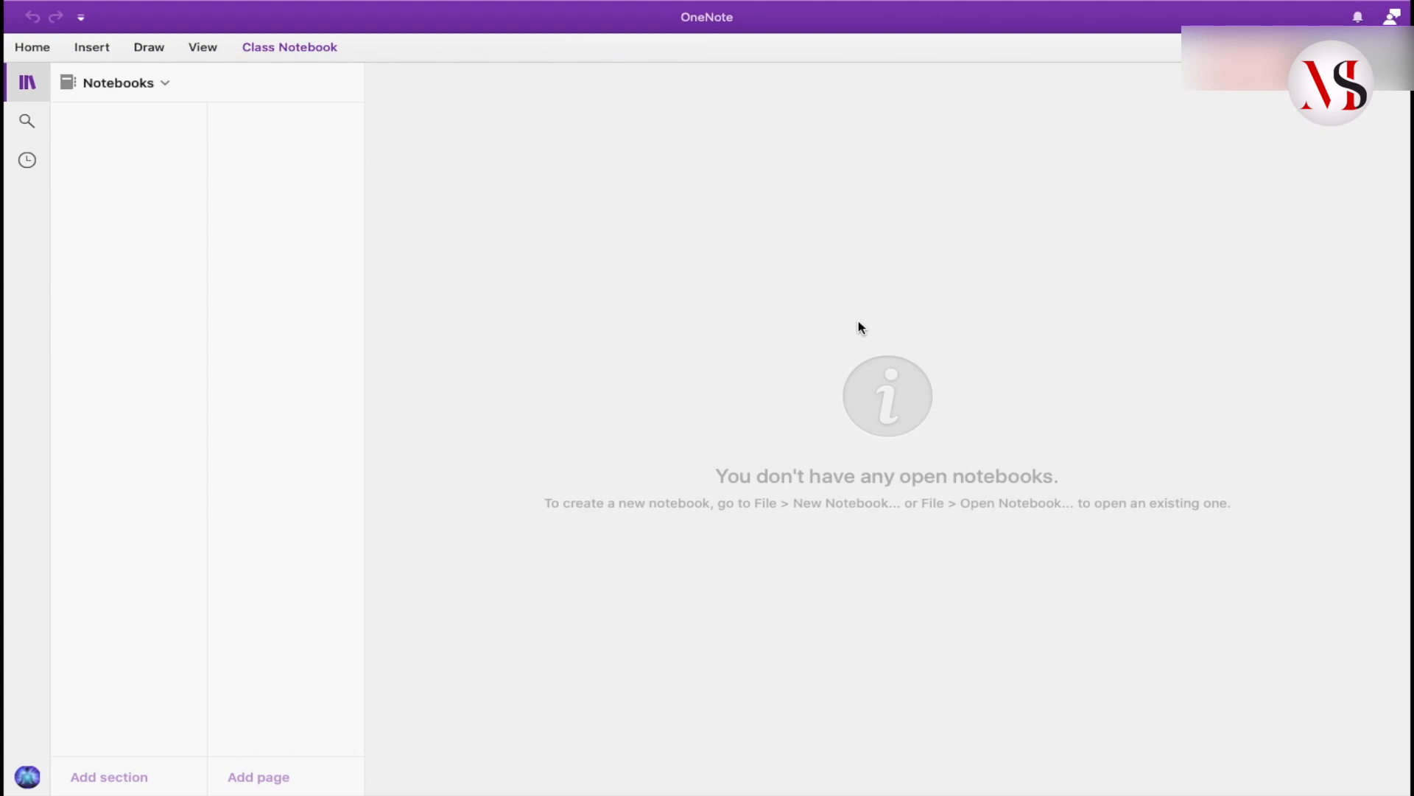
- Open the Notebooks list from the account flyout and start adding a notebook
click(23, 778)
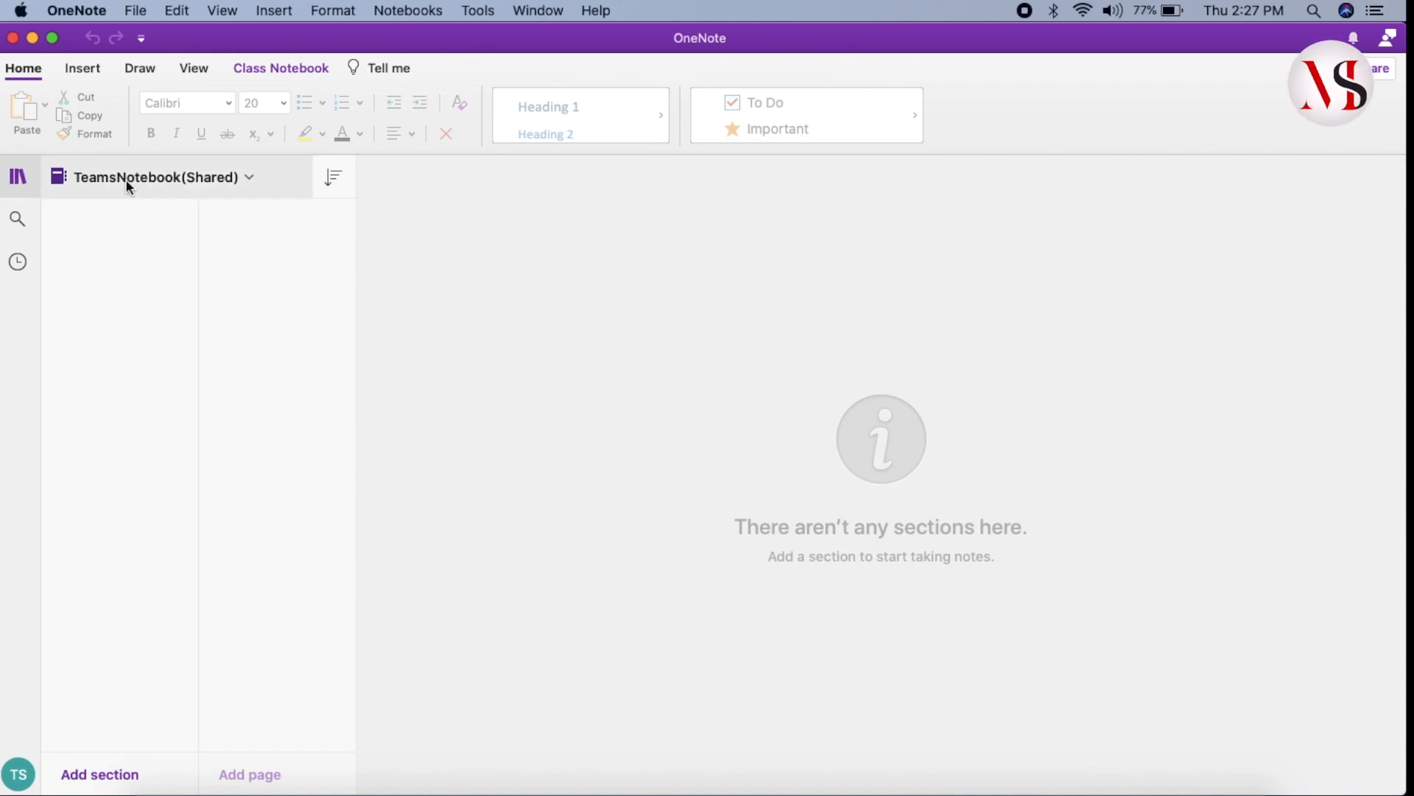
click(246, 182)
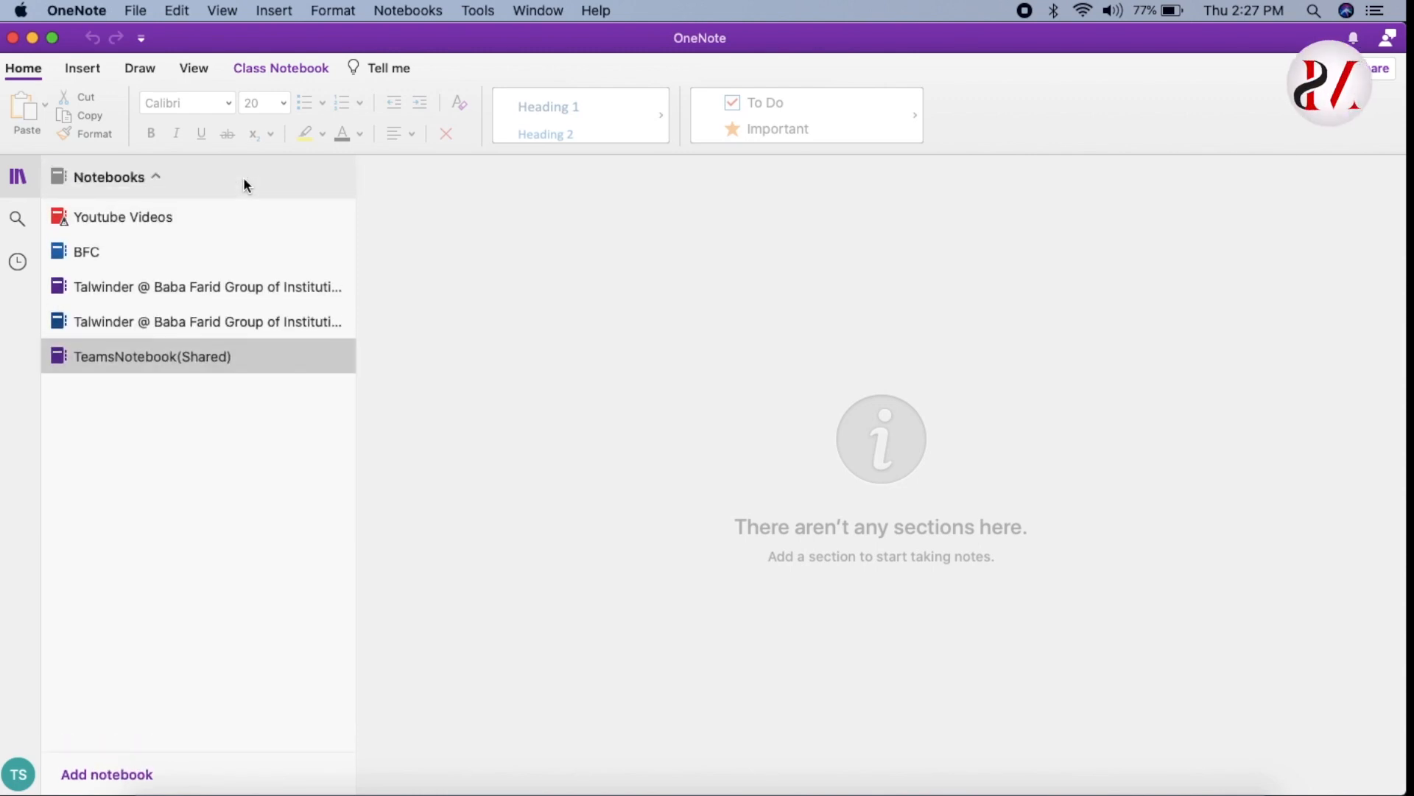
click(121, 781)
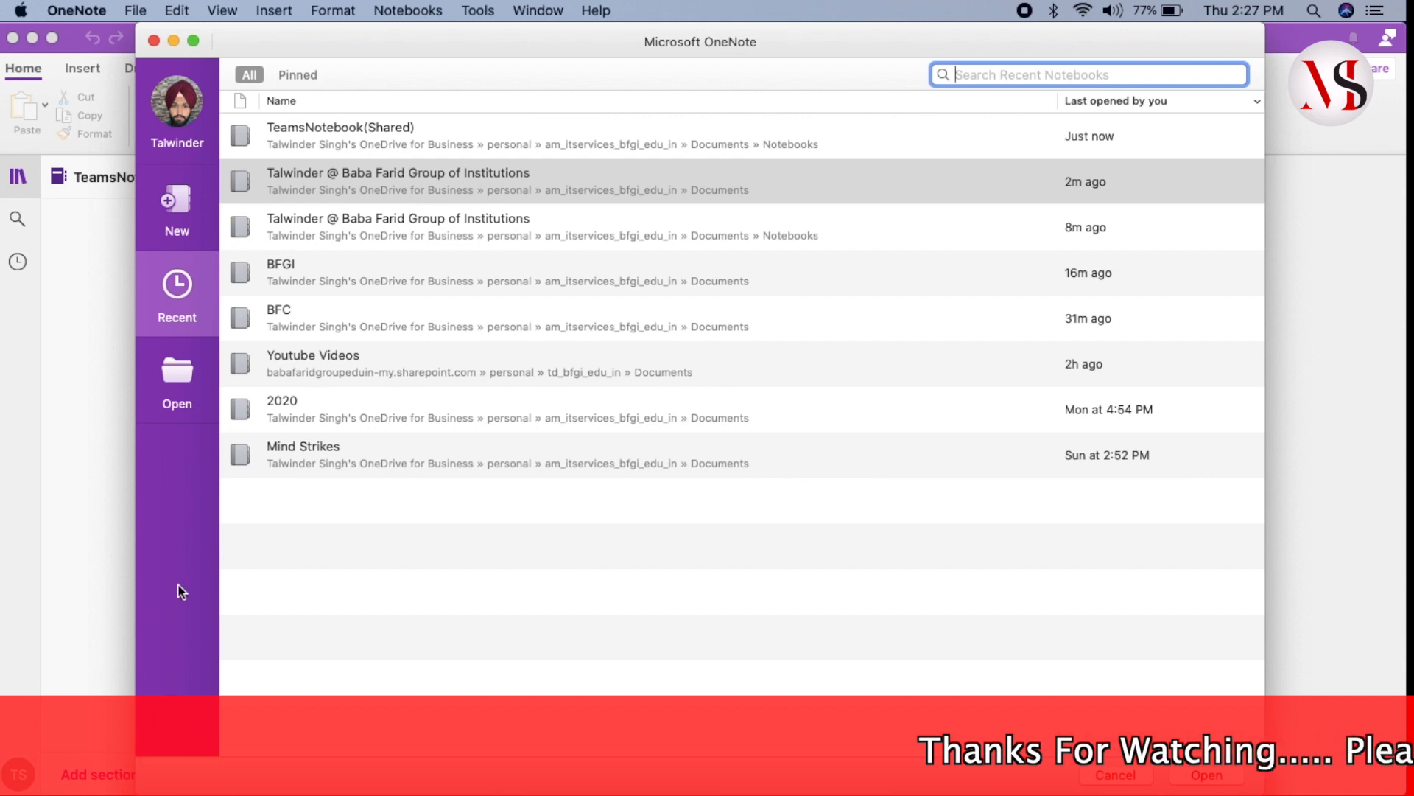
- Create a new red notebook named BCA
click(183, 213)
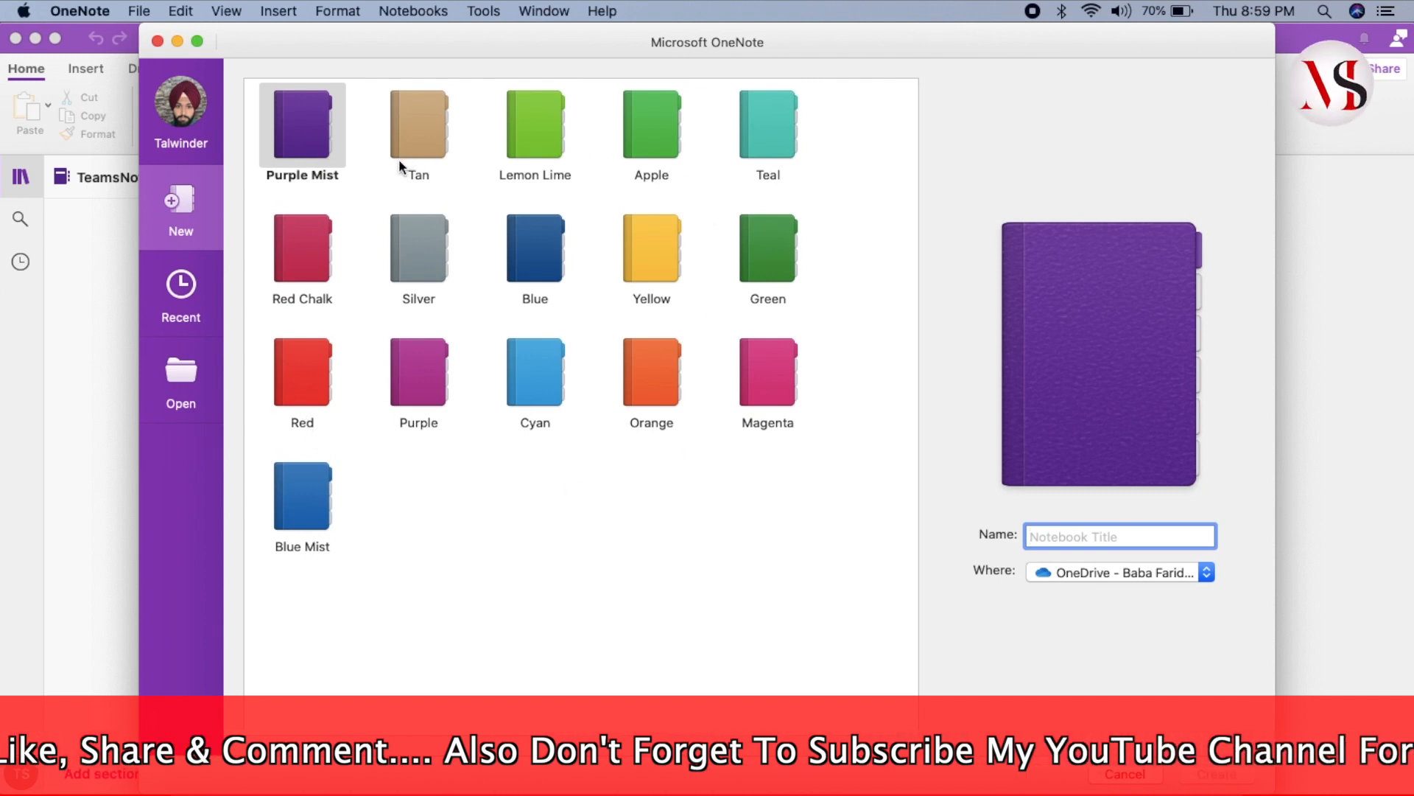
click(317, 372)
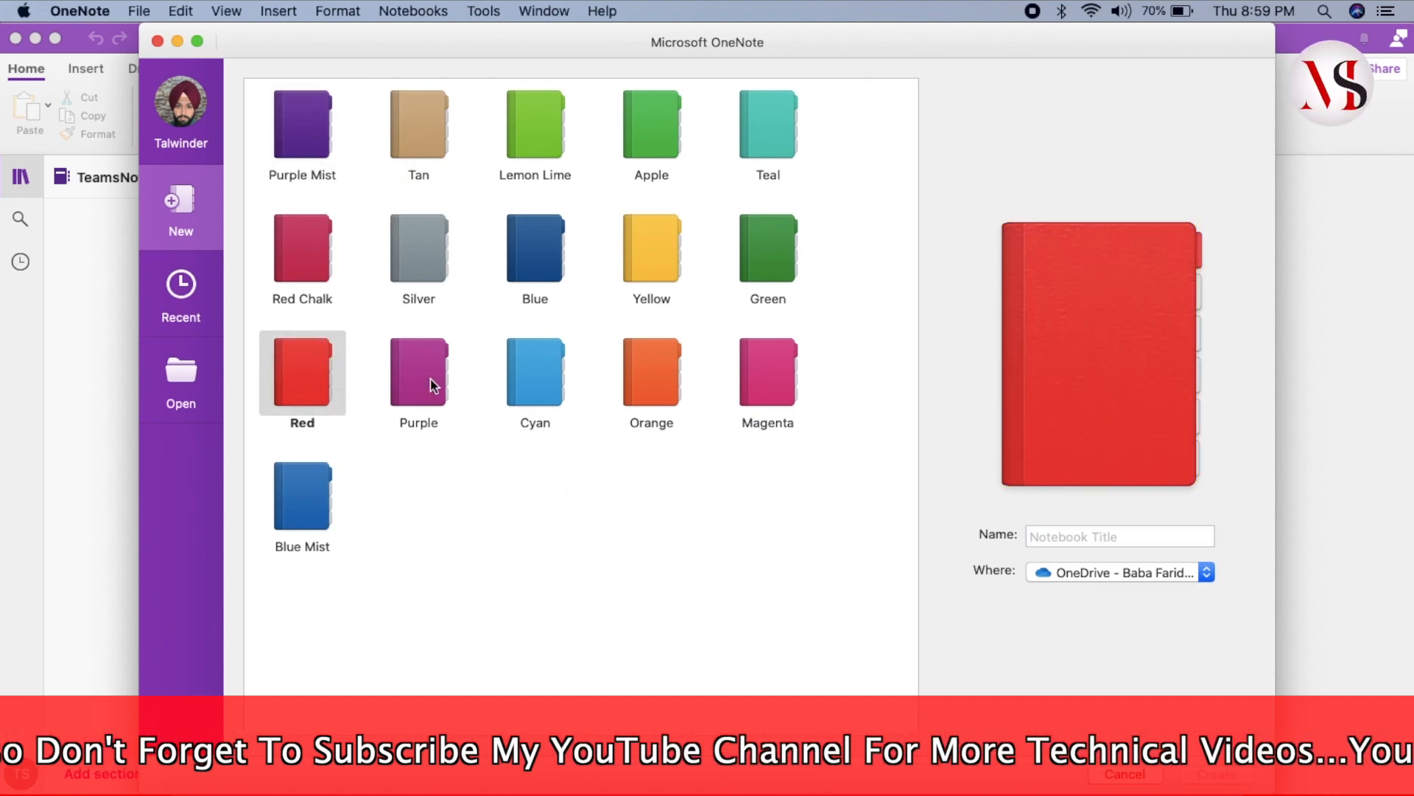
click(1075, 531)
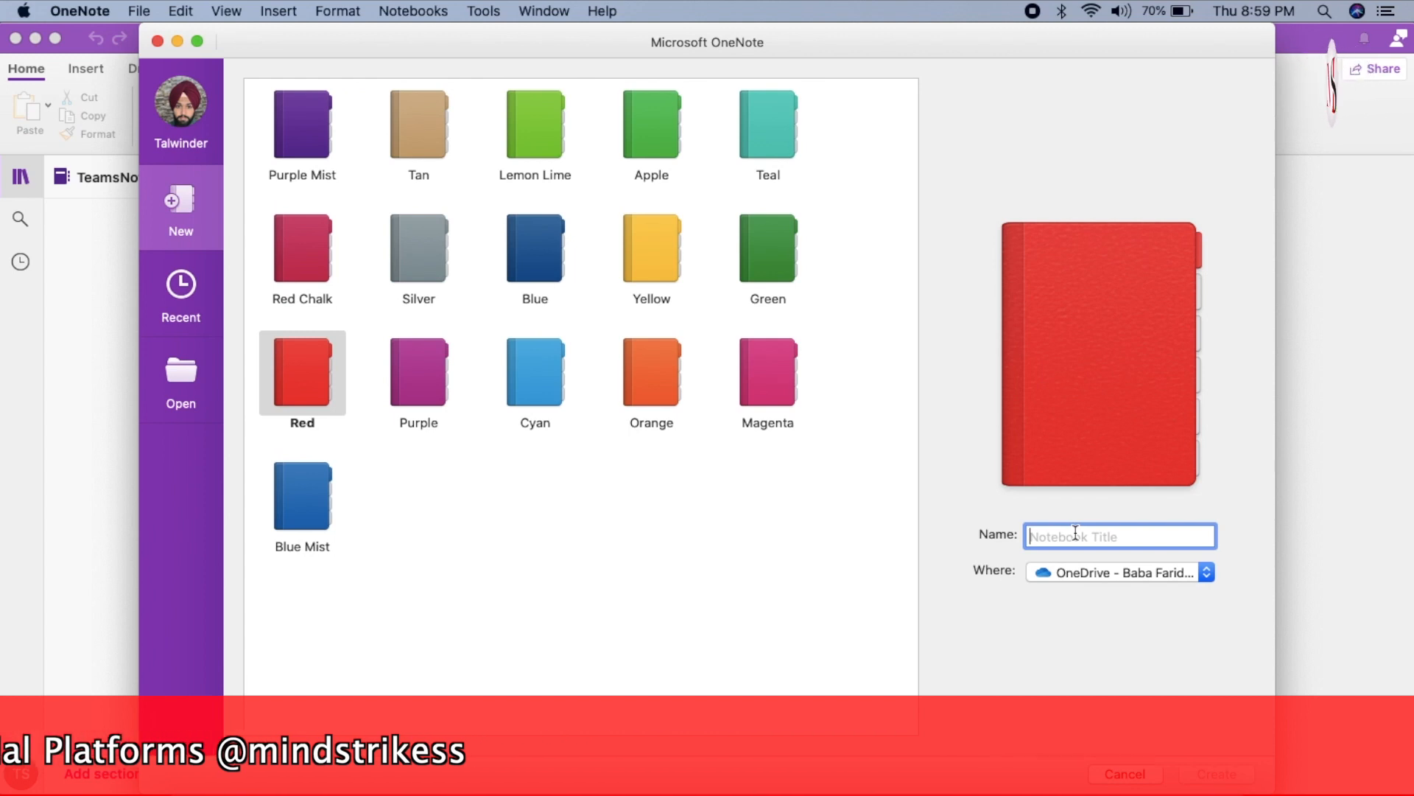
text(BCA)
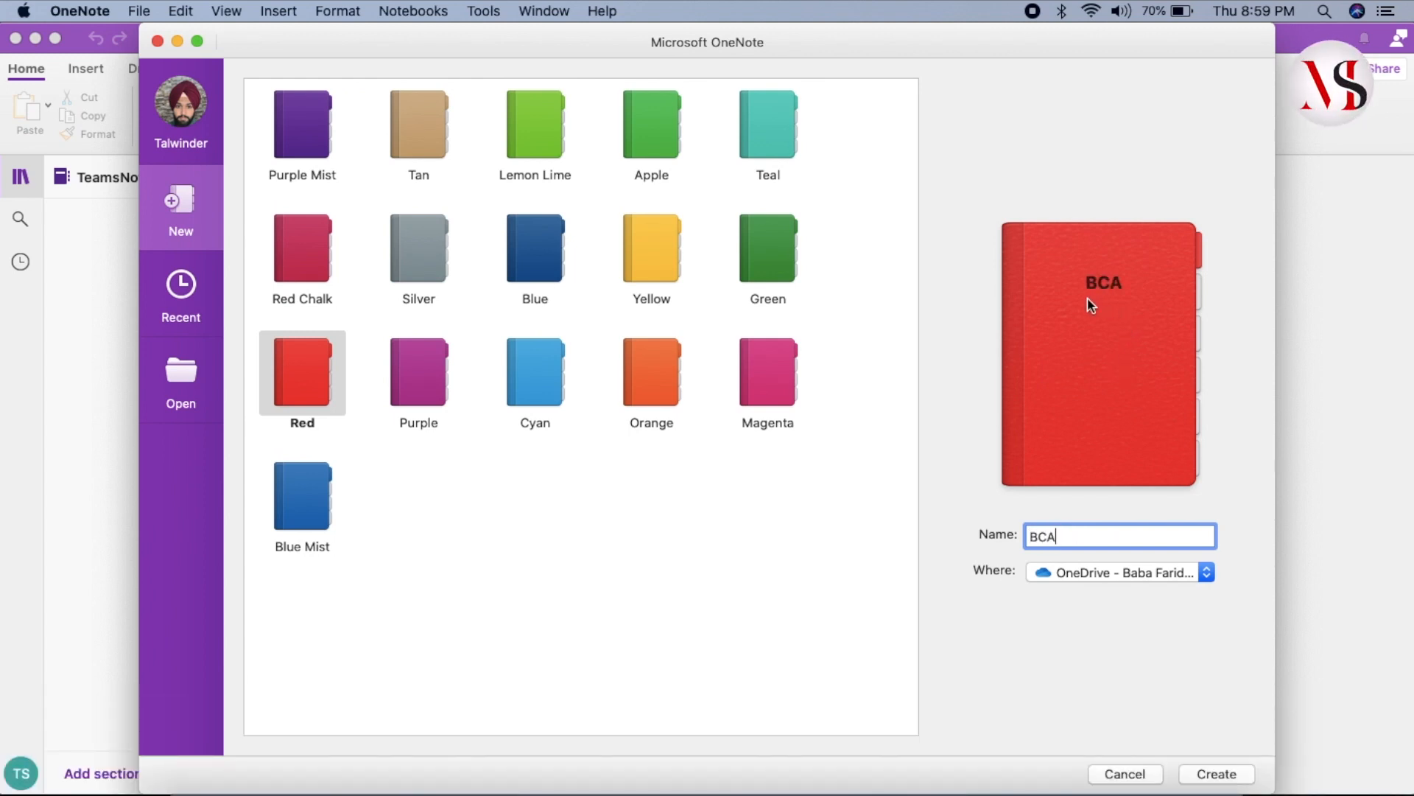
click(1219, 774)
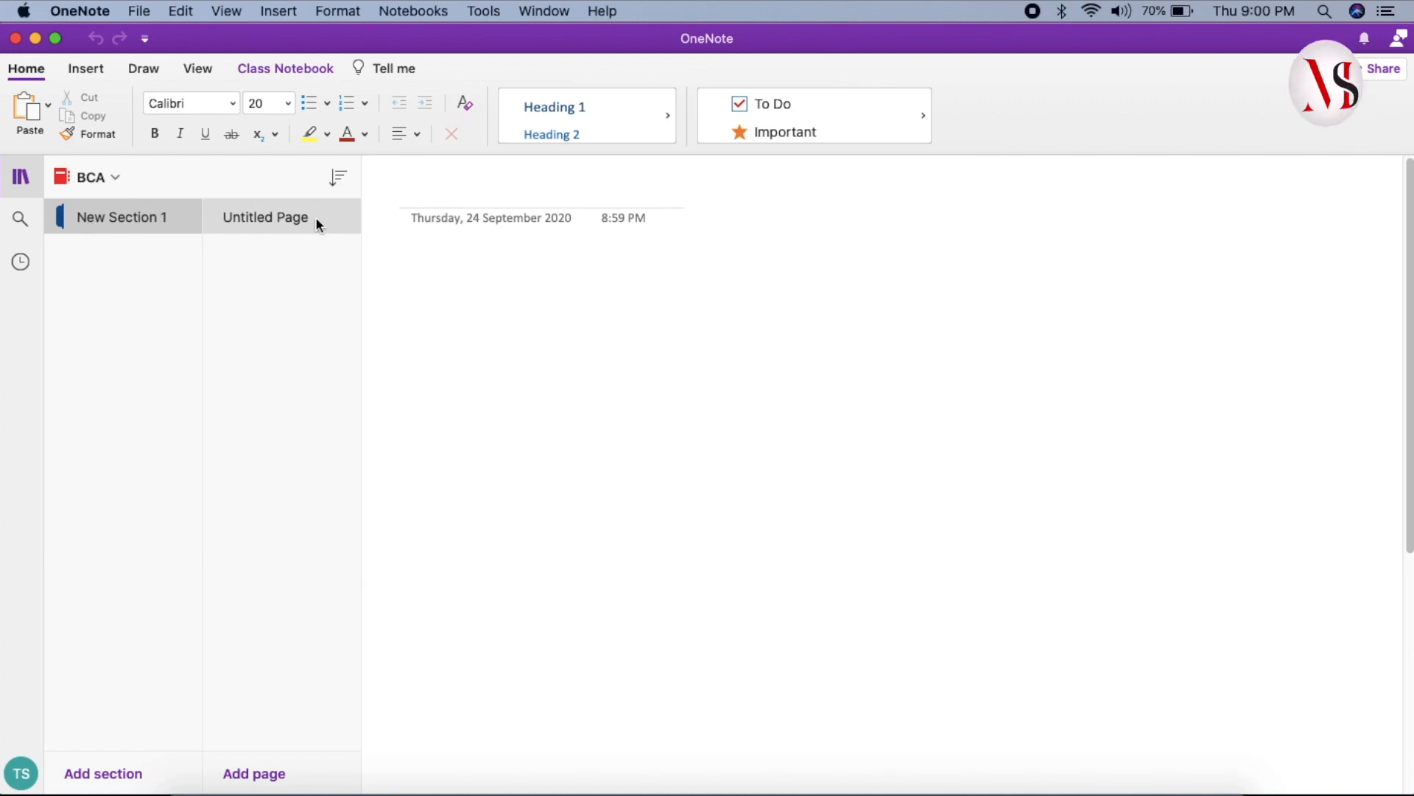
- Delete New Section 1 and add a section named Operating System
right_click(125, 219)
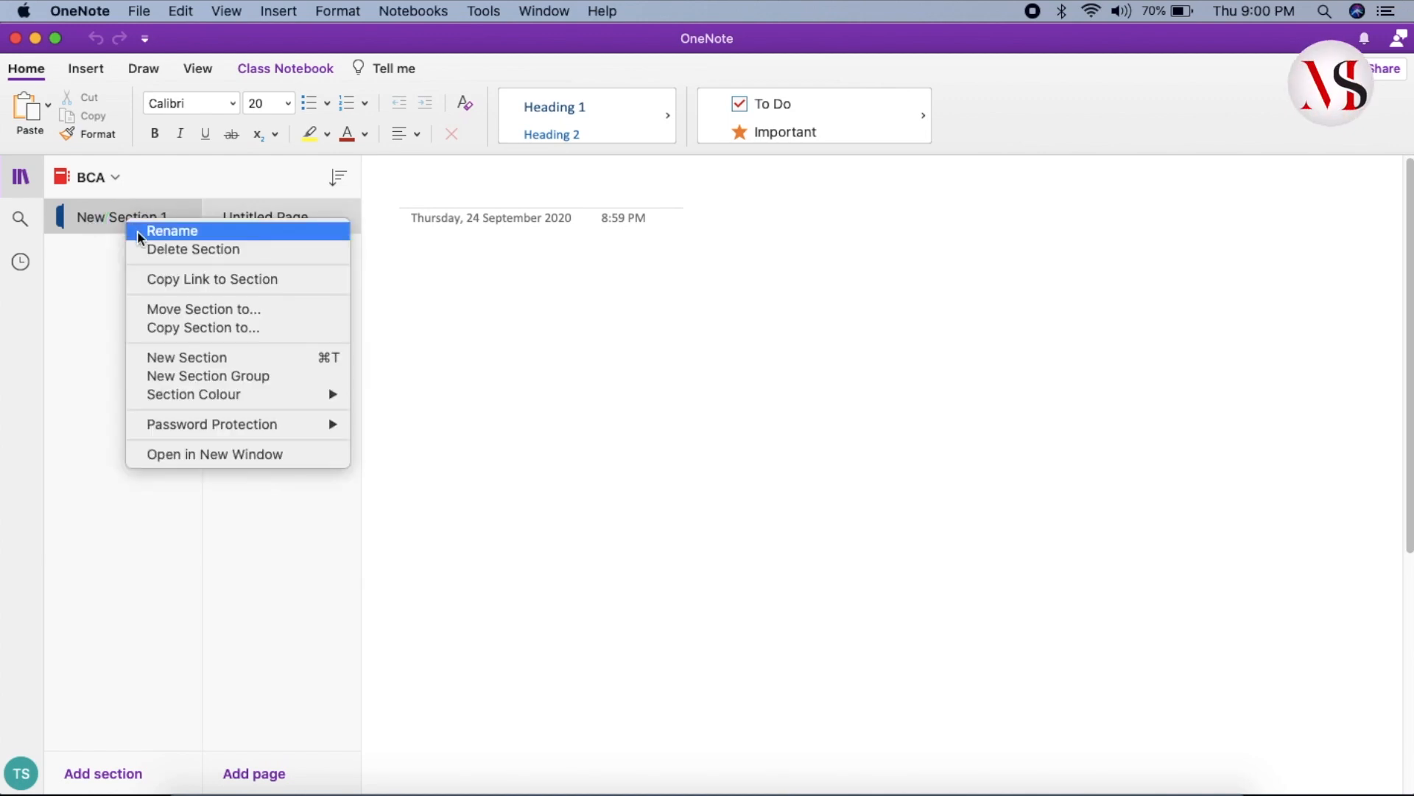
click(145, 249)
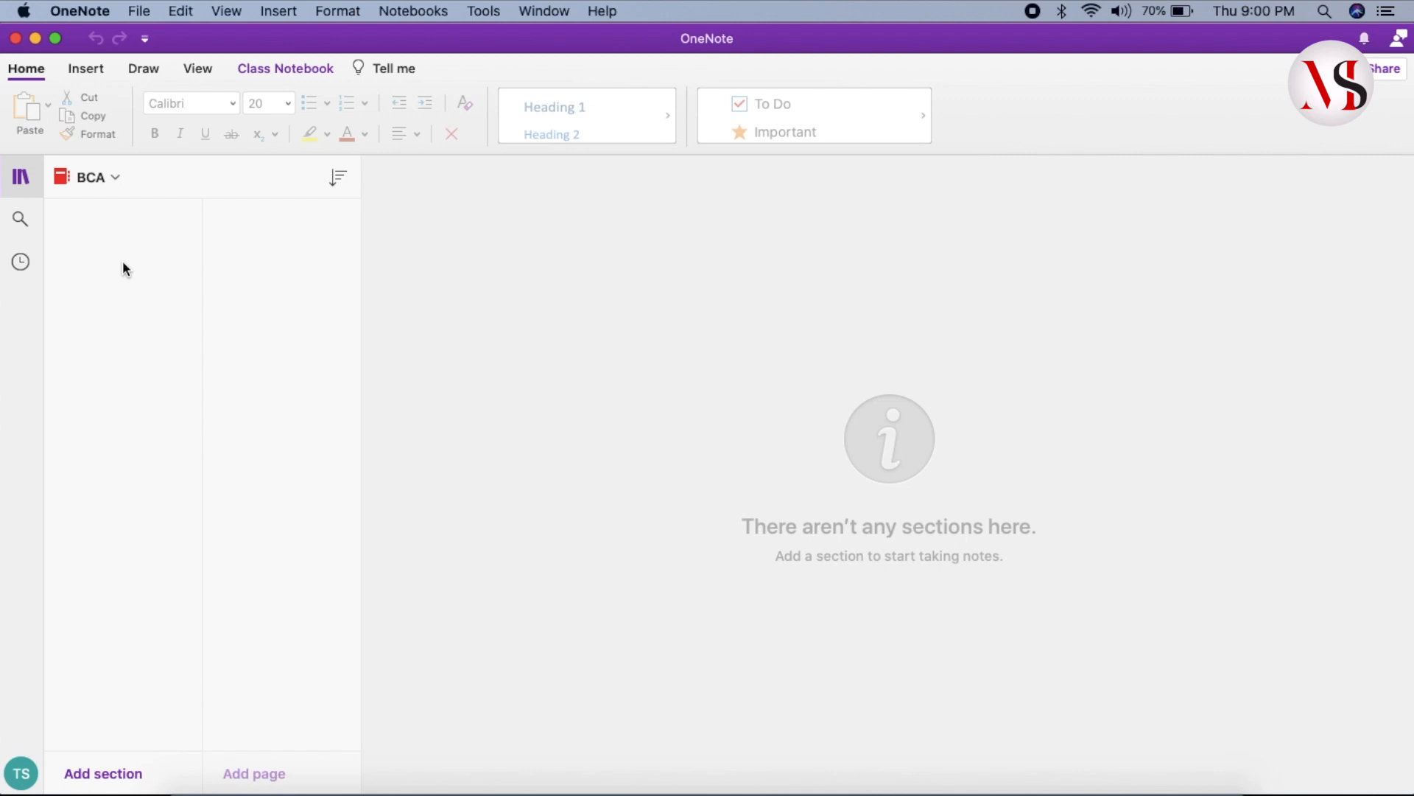
click(103, 773)
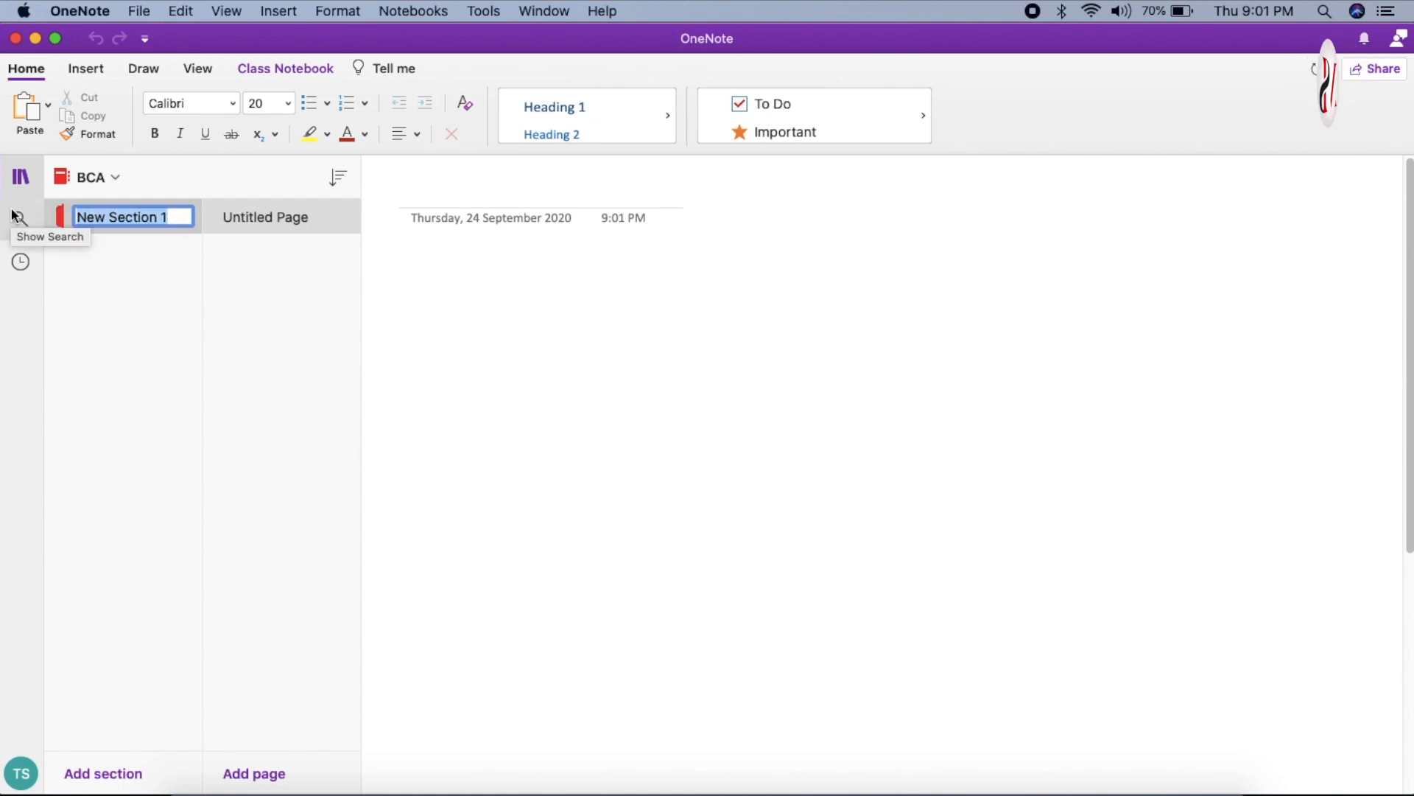
text(O)
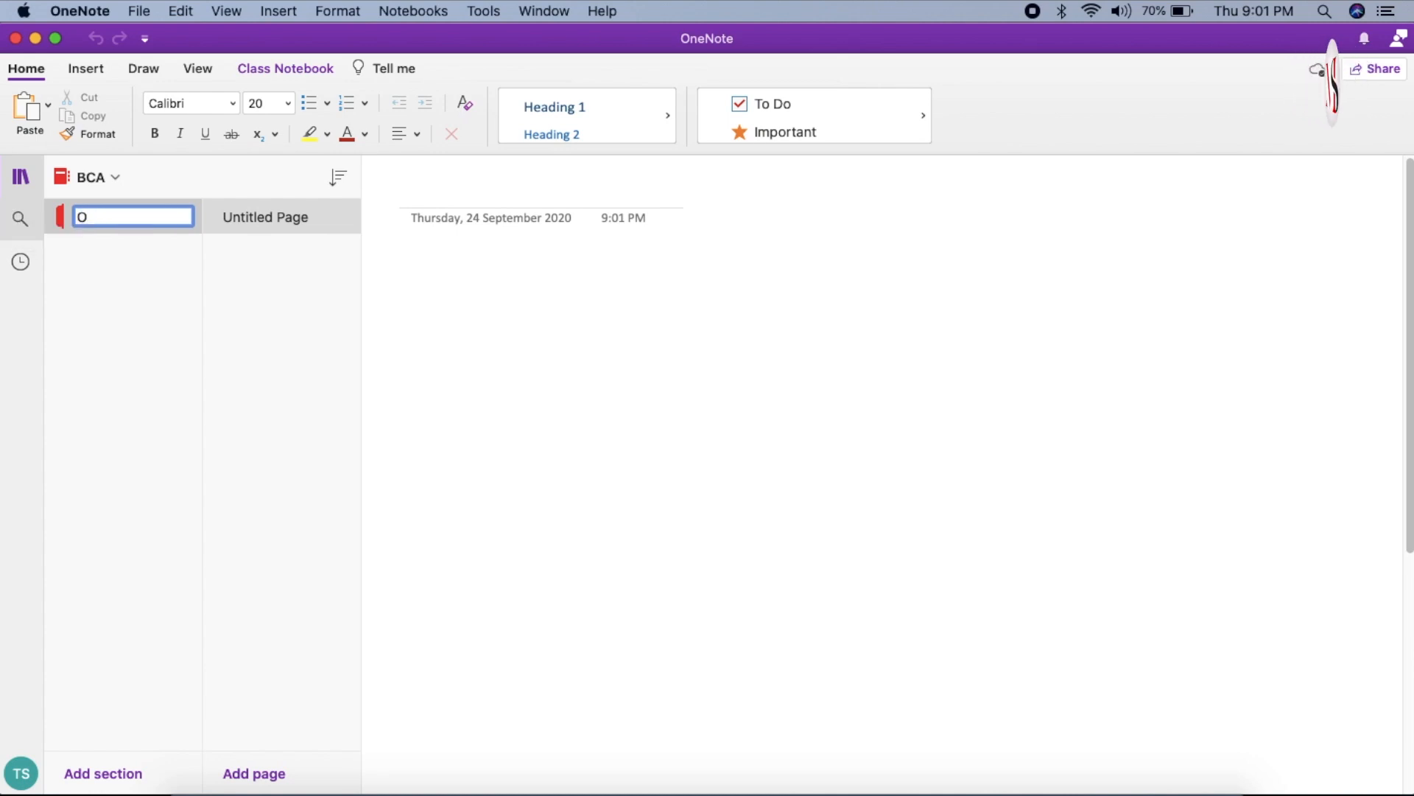
text(perating System)
key(Return)
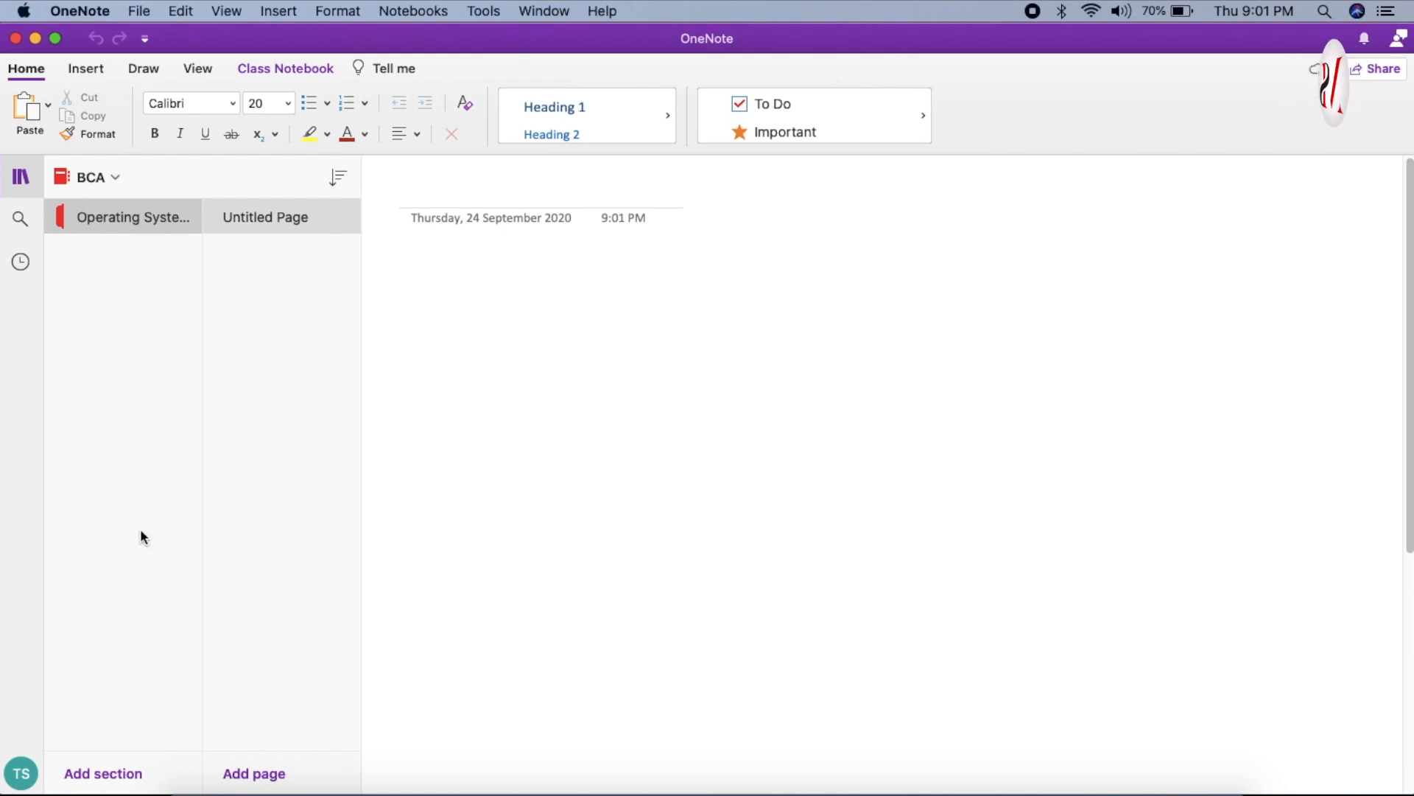
- Add a second section named Maths
click(103, 773)
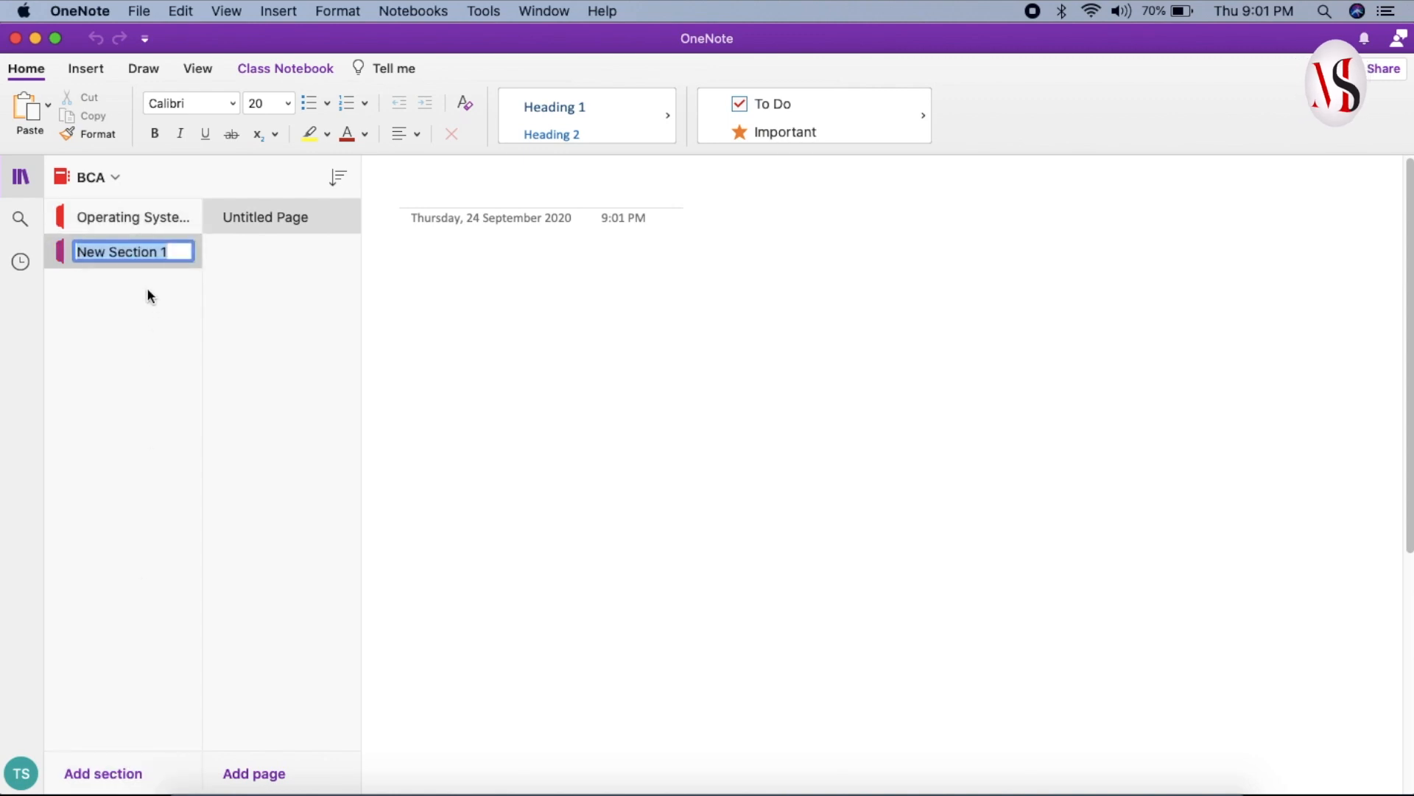
text(Maths)
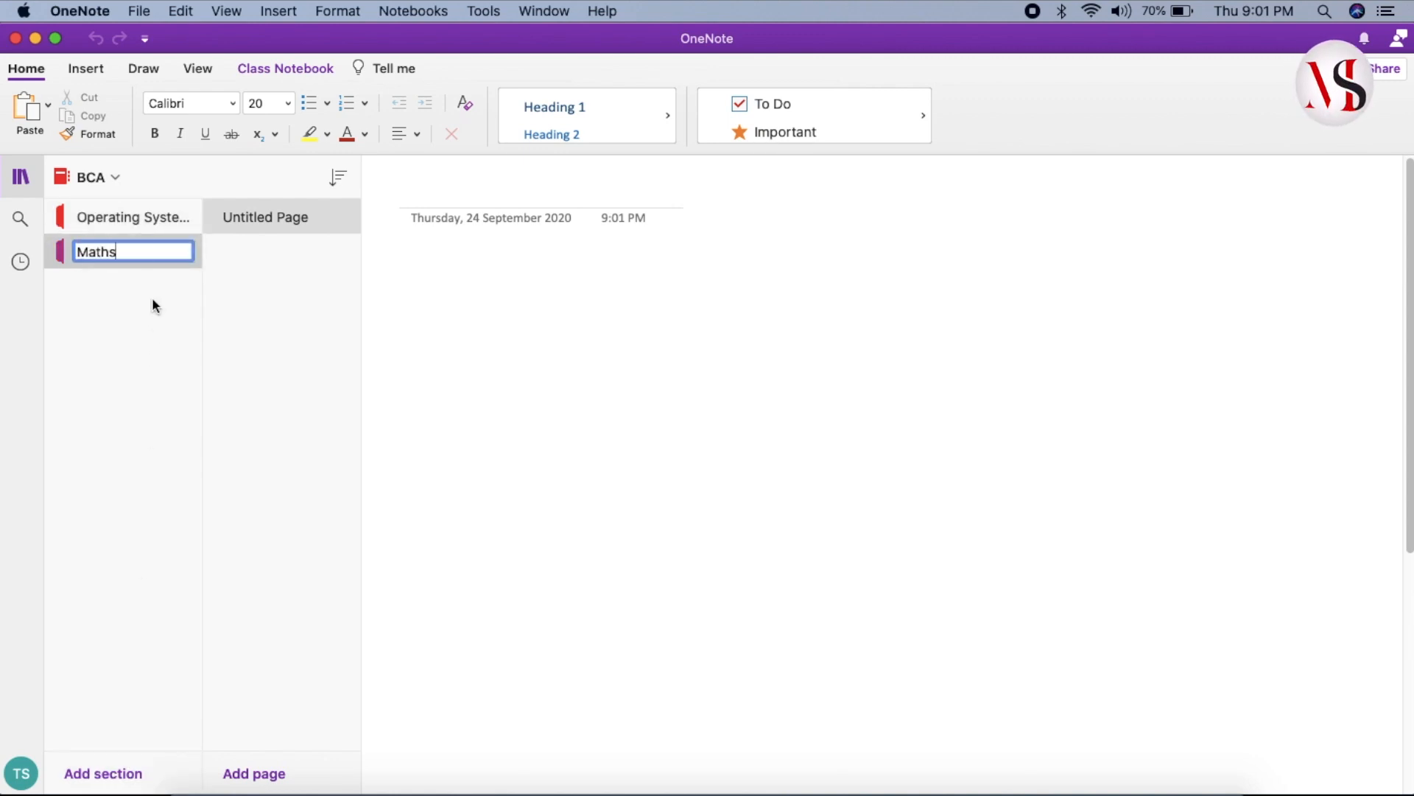
key(Return)
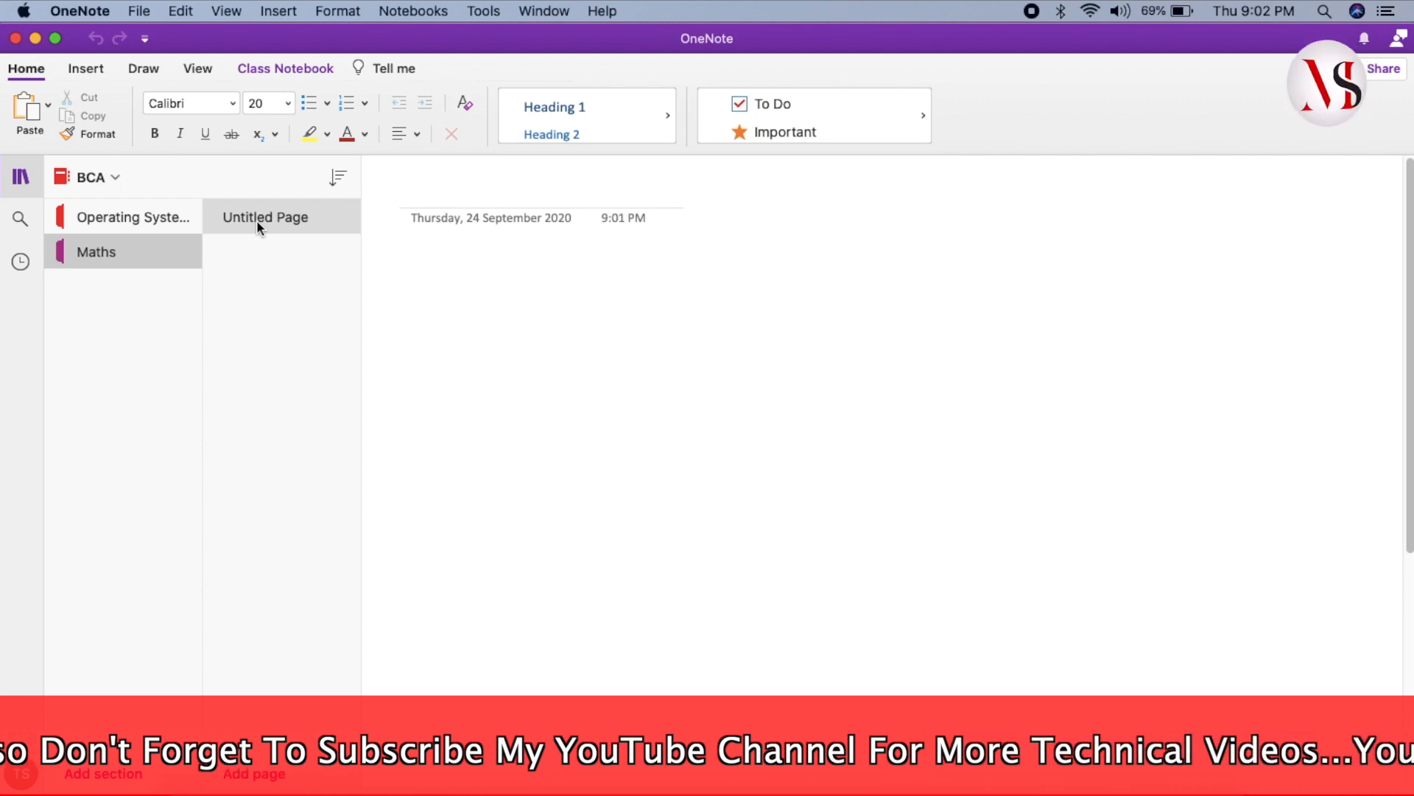
- Switch to the Operating System section and check its full name without renaming it
click(123, 249)
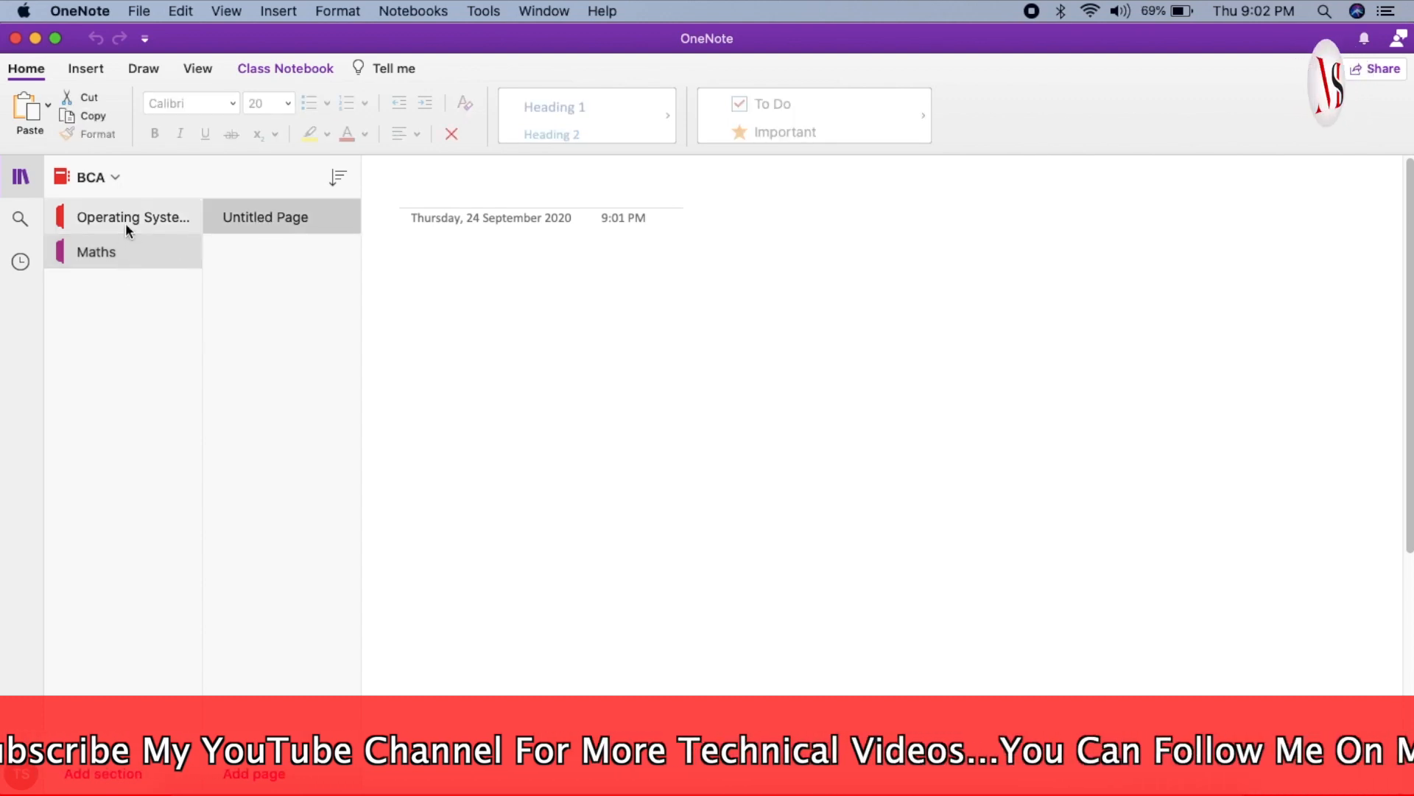
click(126, 219)
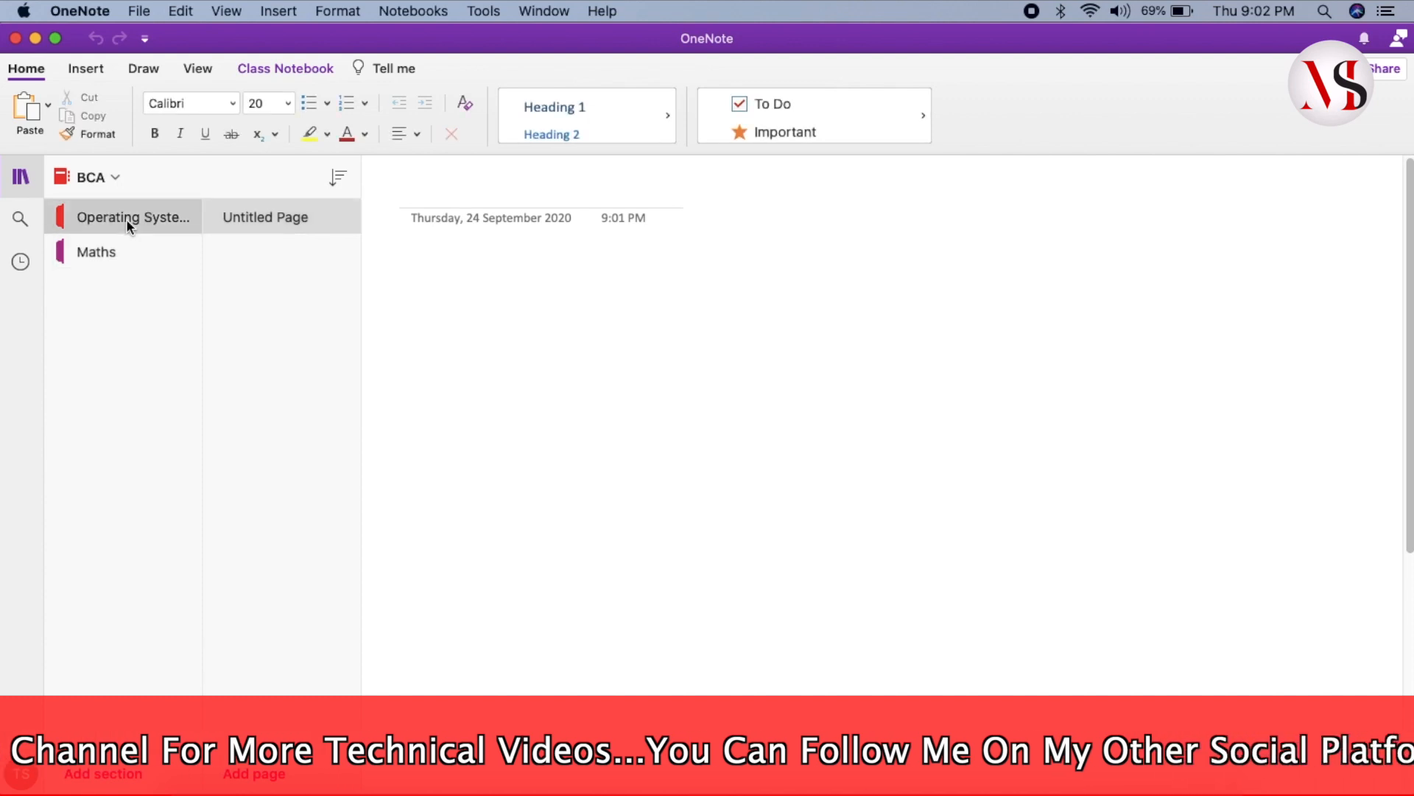
double_click(126, 219)
click(267, 219)
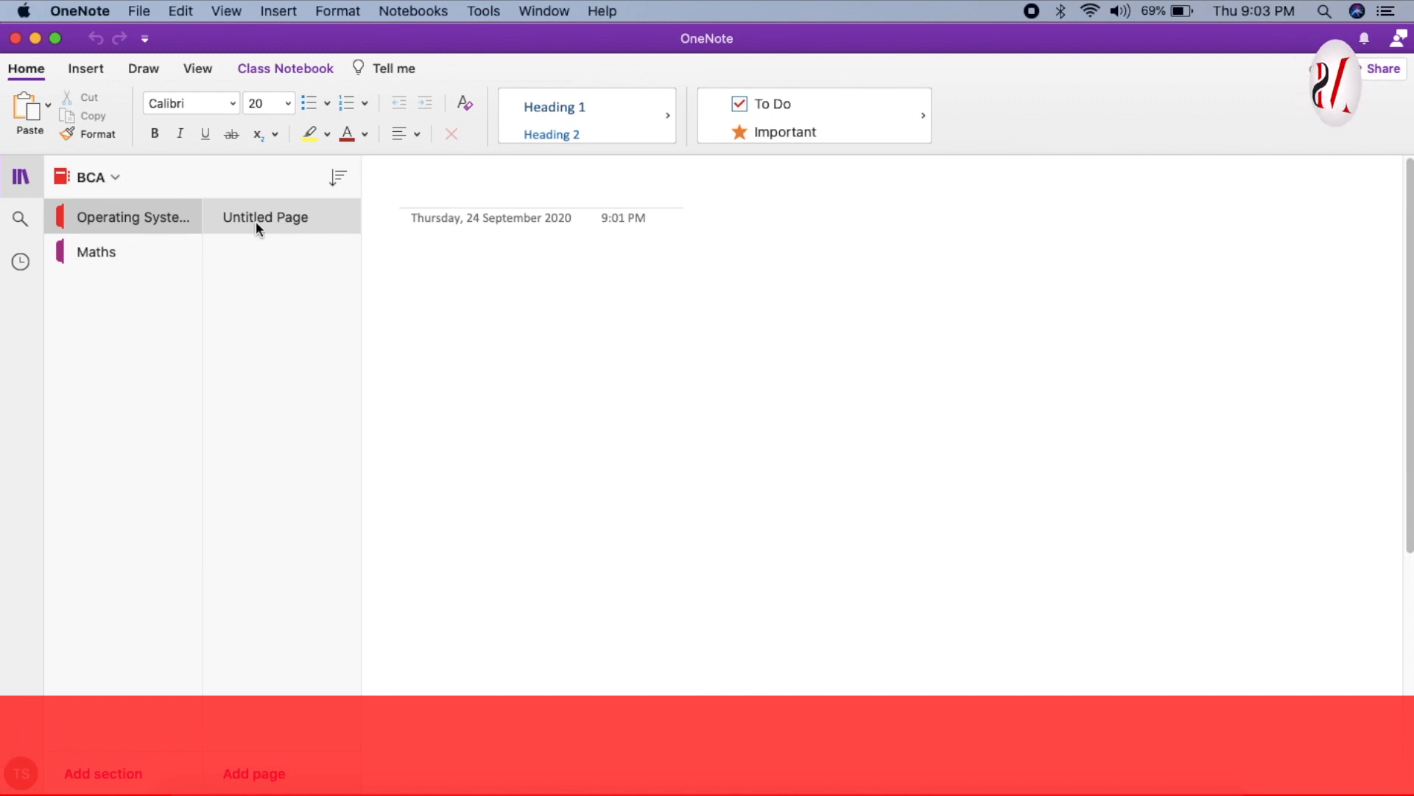
- Rename the Untitled Page to P1123 and add a second page titled P1124
right_click(255, 219)
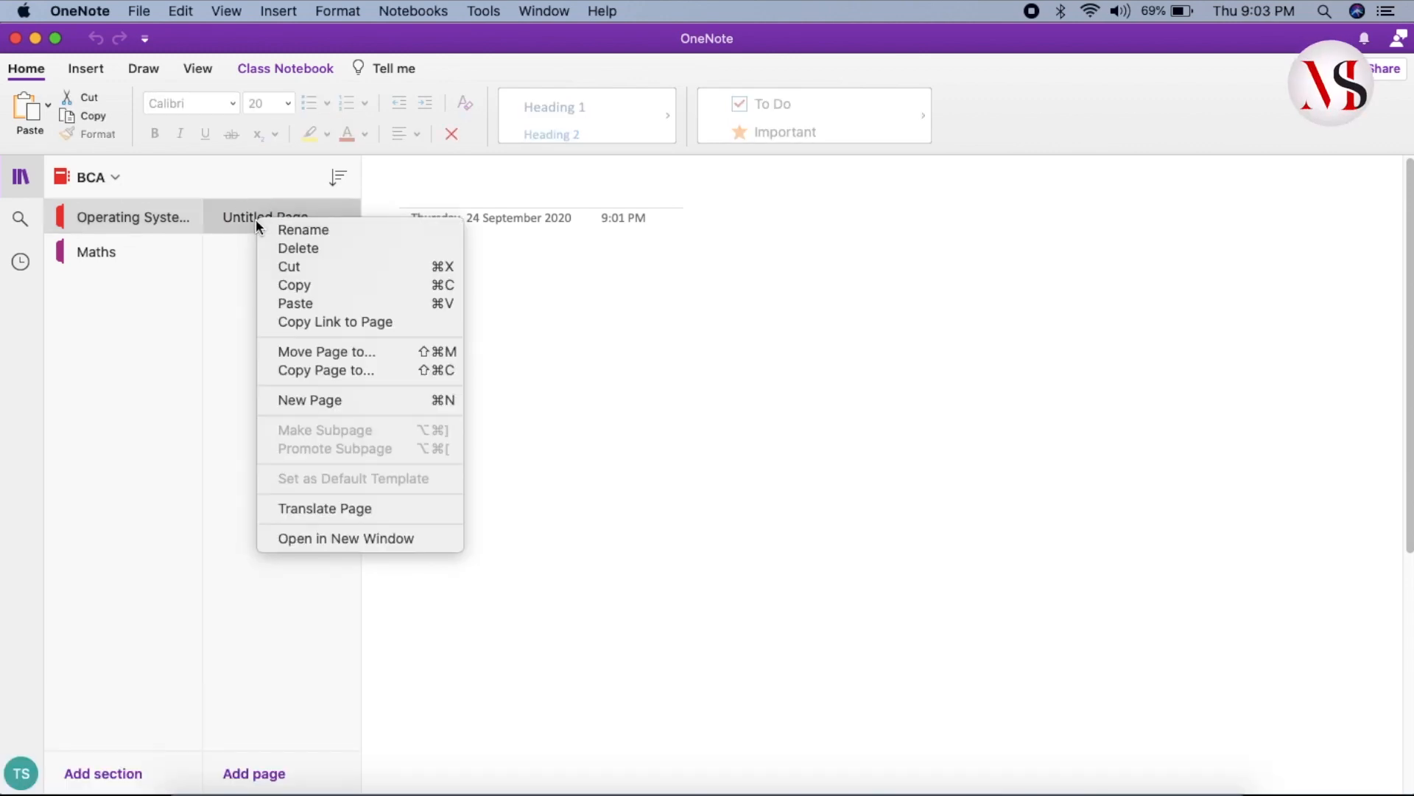
click(288, 230)
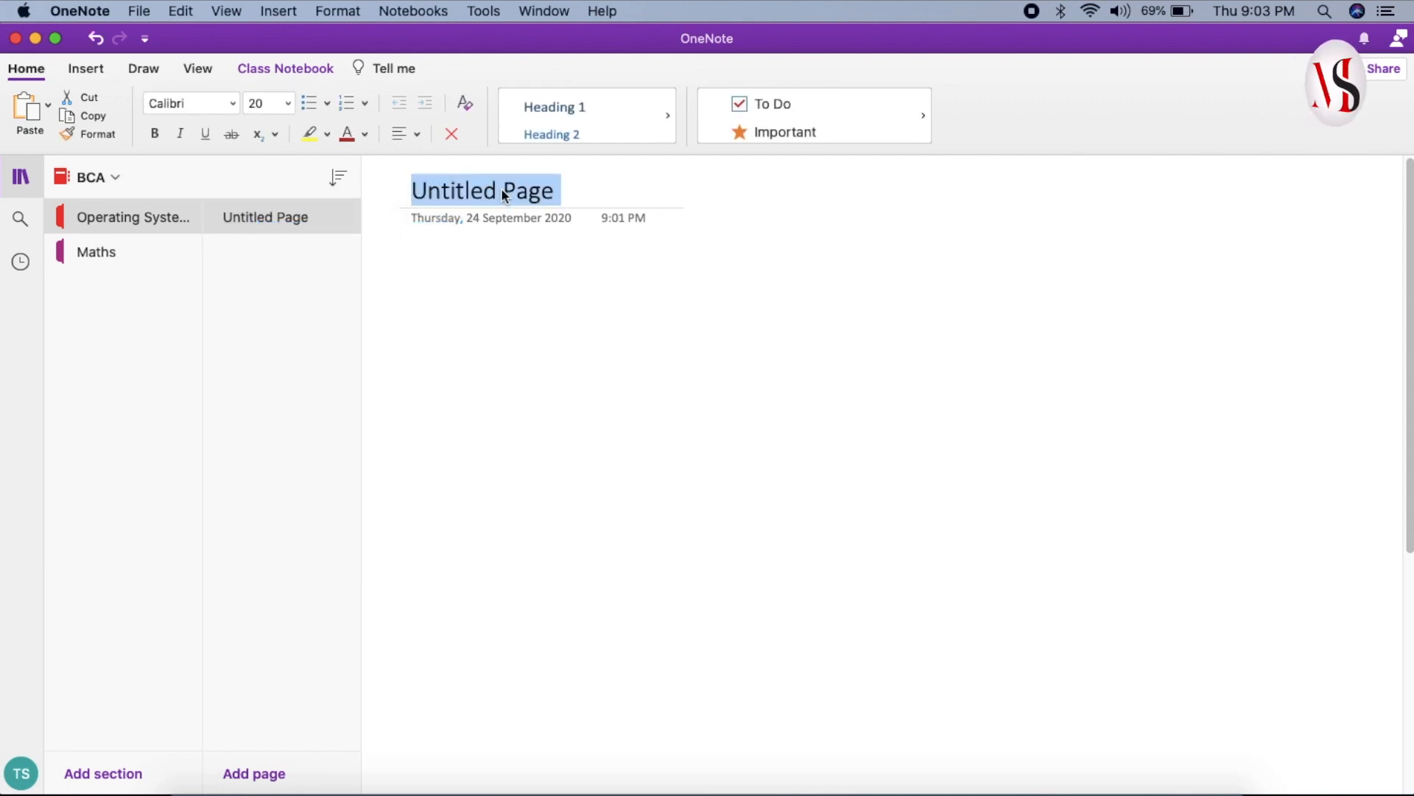
click(558, 192)
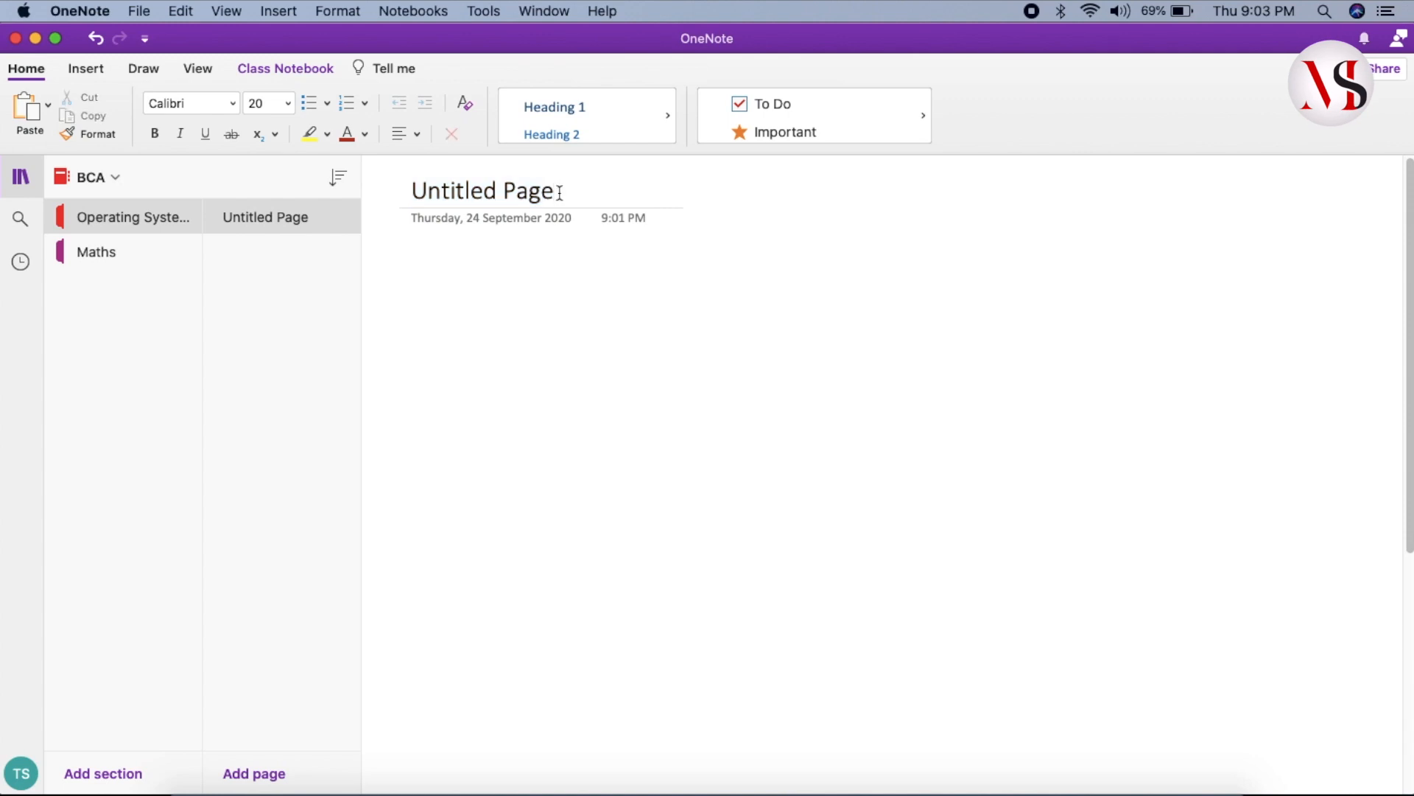
key(BackSpace)
key(BackSpace)
key(BackSpace)
key(BackSpace)
key(BackSpace)
key(BackSpace)
key(BackSpace)
key(BackSpace)
key(BackSpace)
key(BackSpace)
key(BackSpace)
key(BackSpace)
key(BackSpace)
text(P)
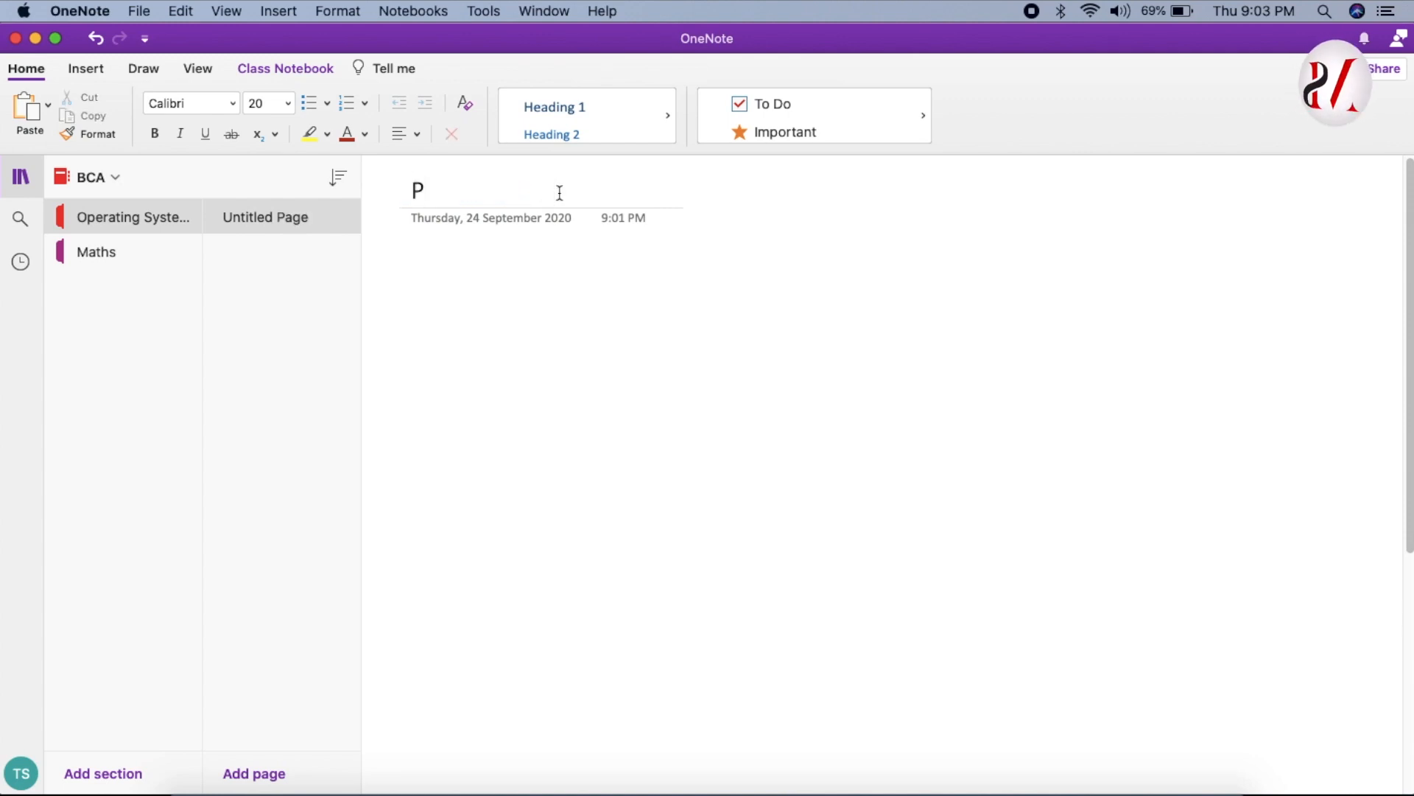
text(1123)
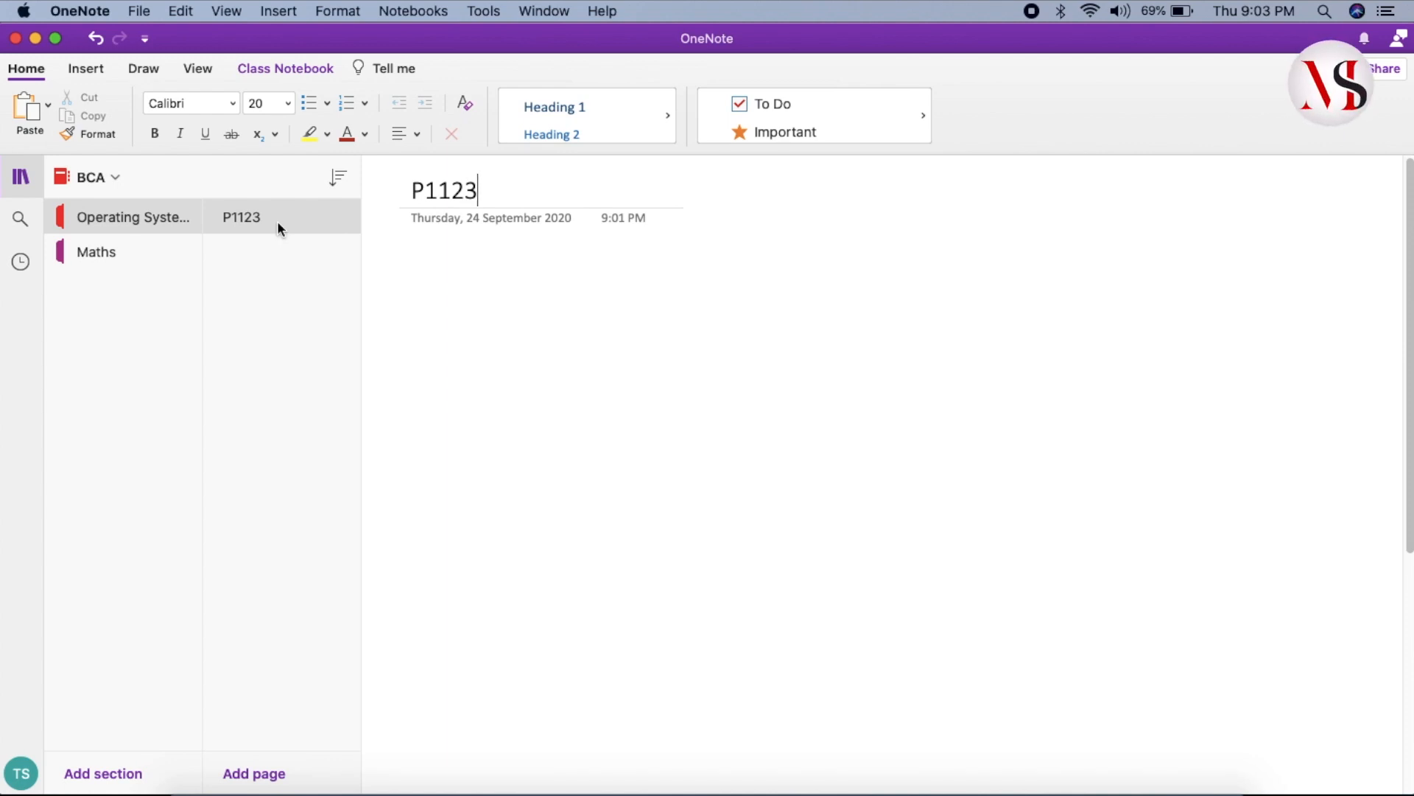
click(279, 776)
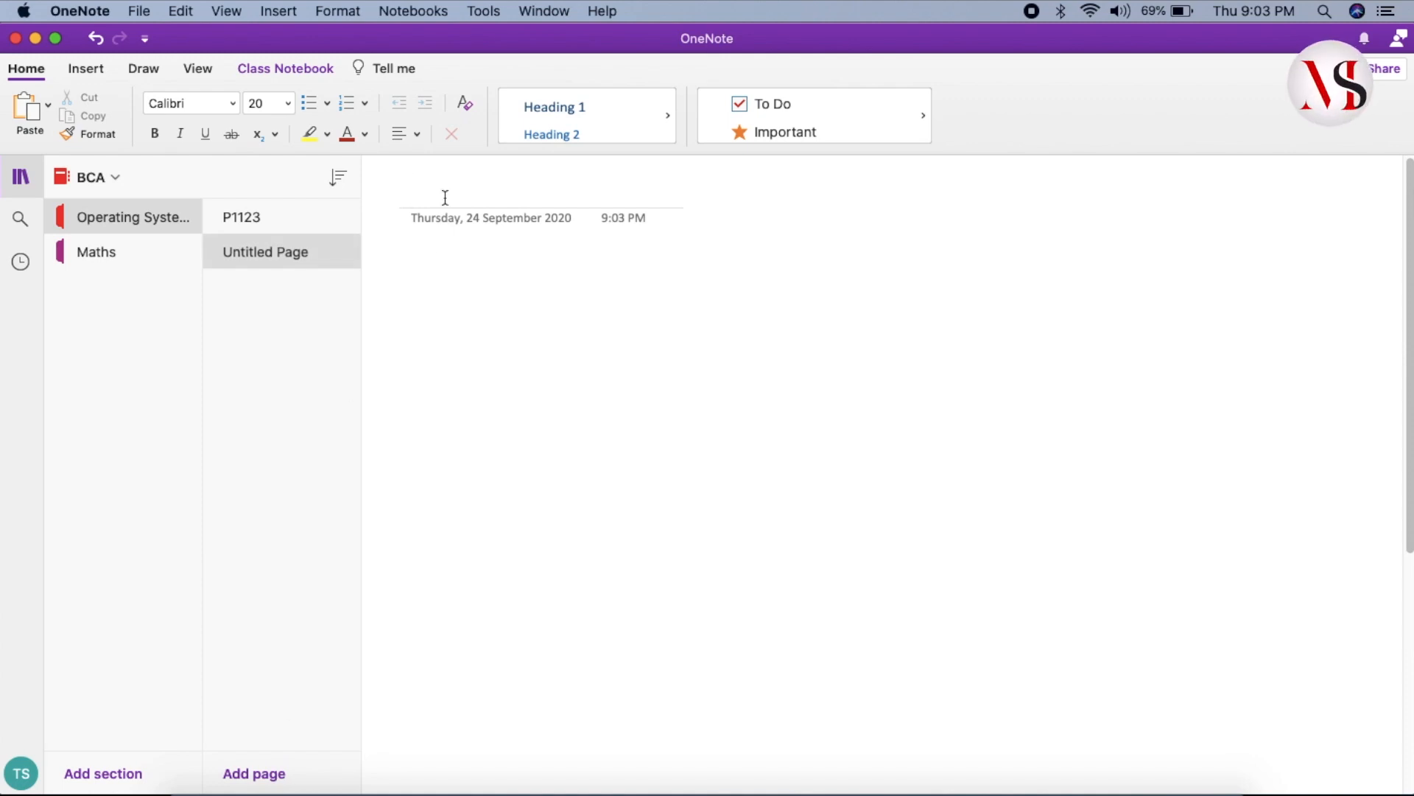
text(P)
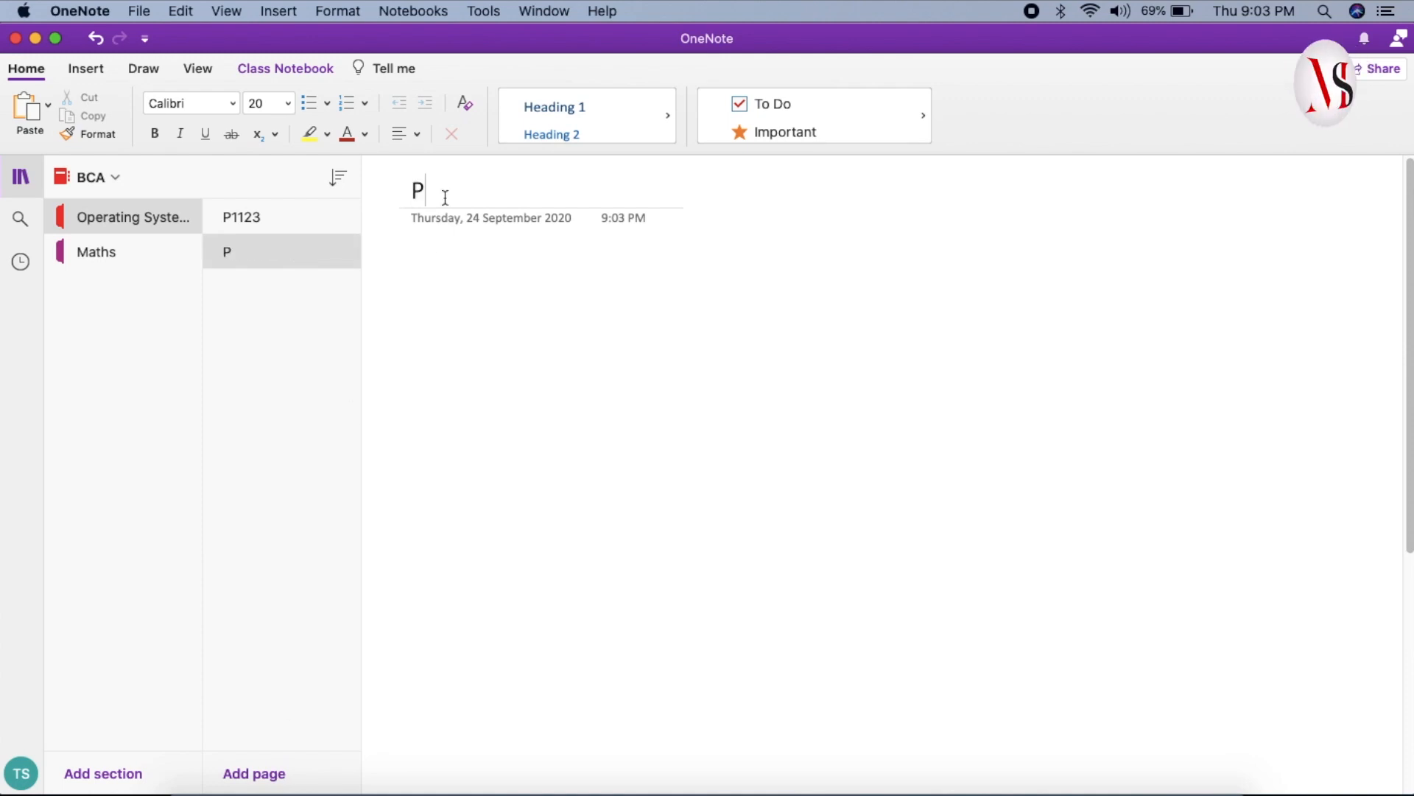
text(1124)
- Add another page titled P1124, then return to the empty P1123 page body
click(254, 773)
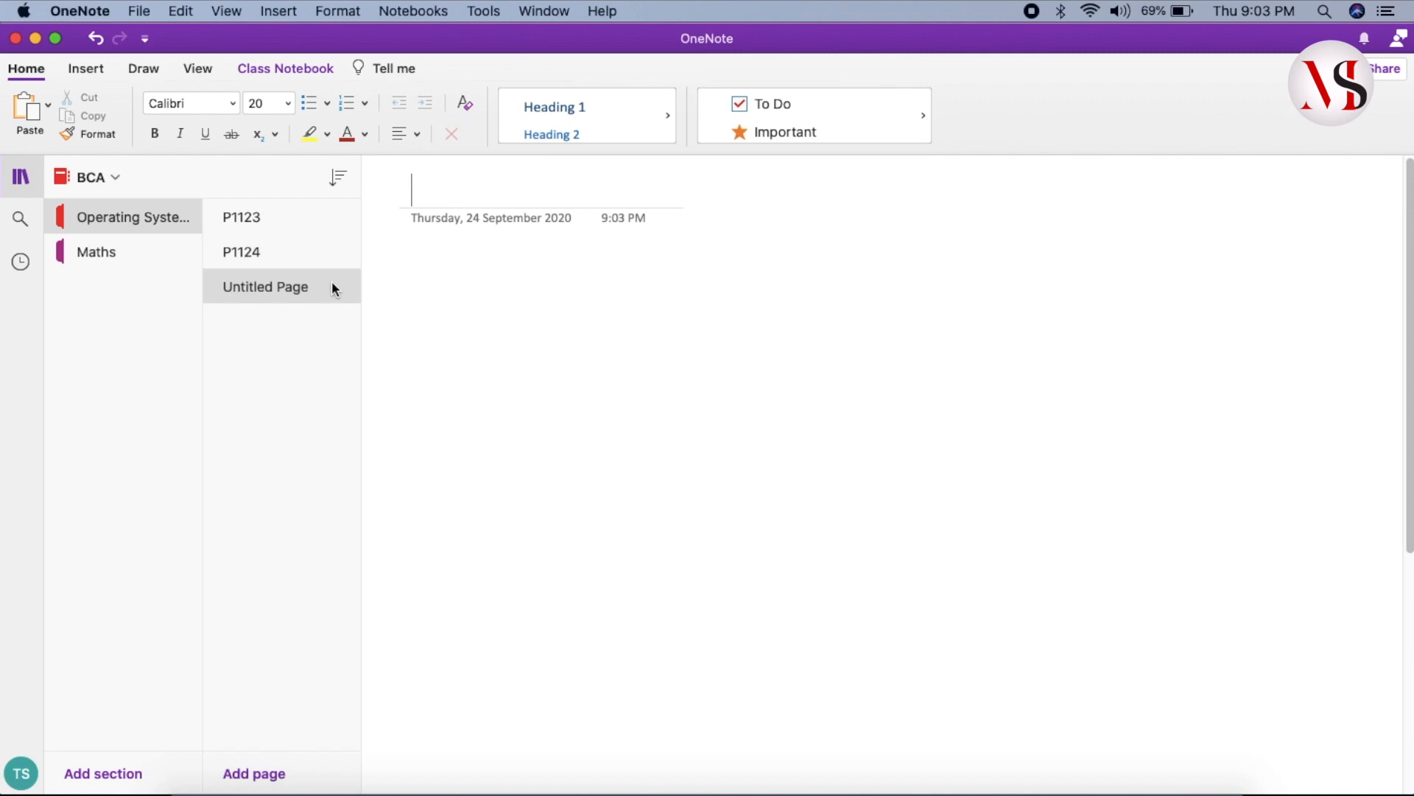
text(P)
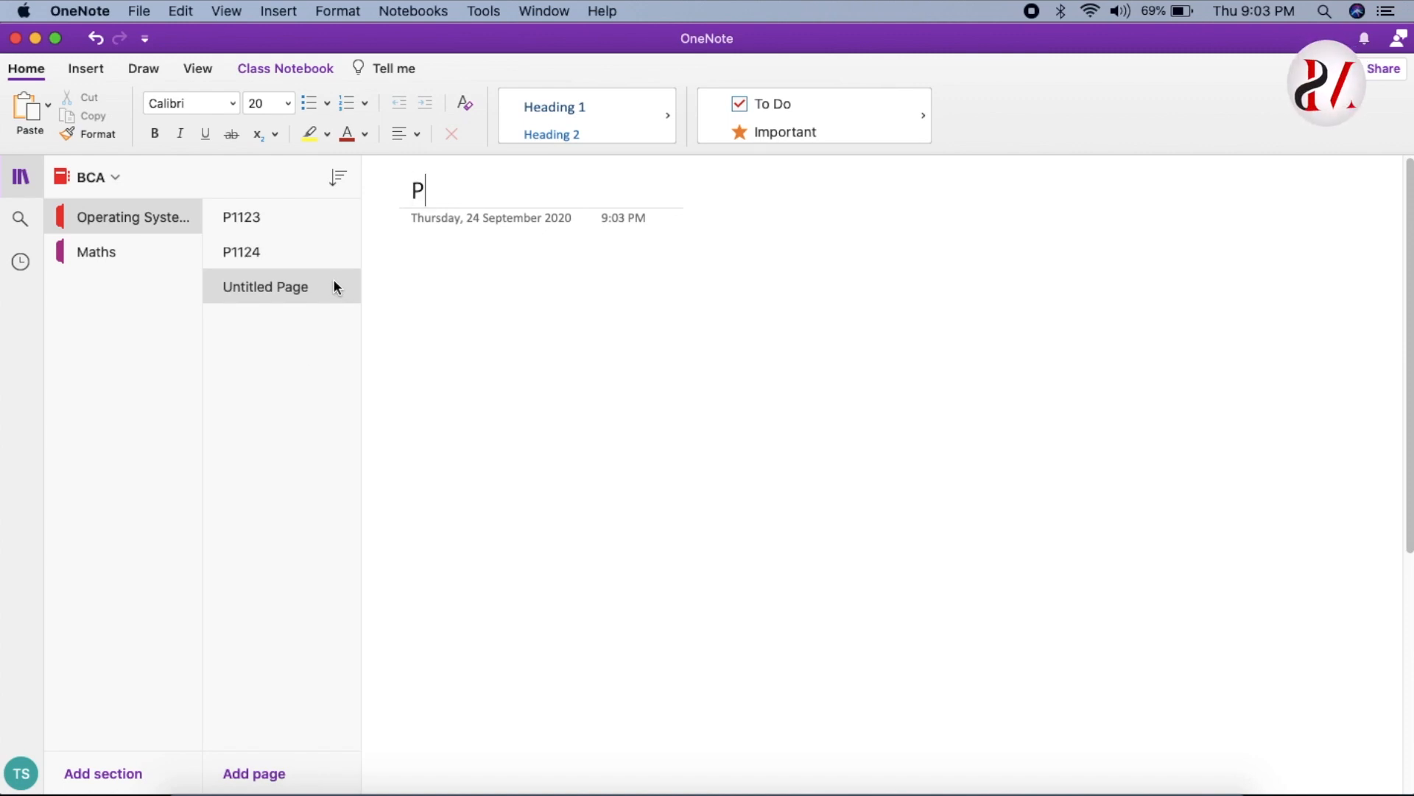
text(1124)
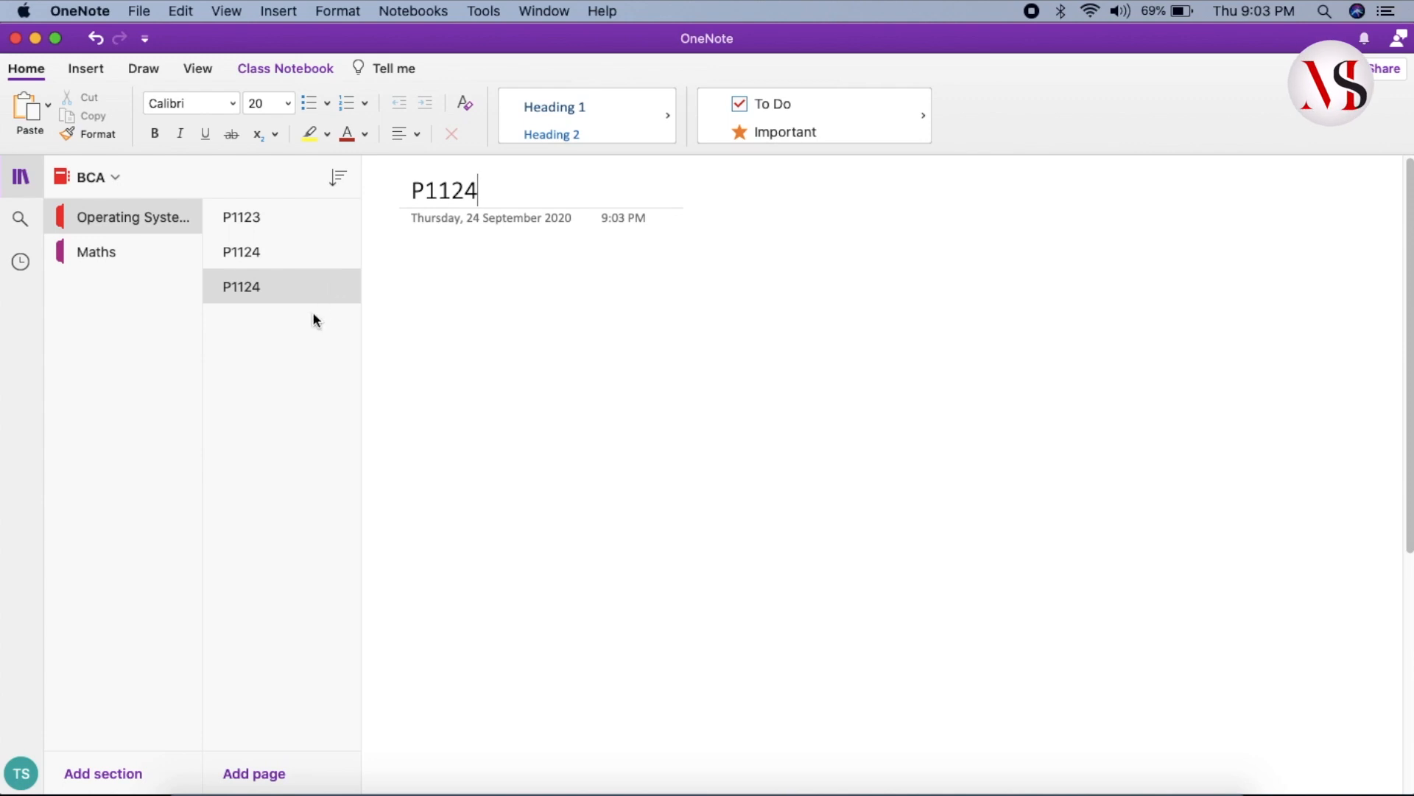
click(292, 356)
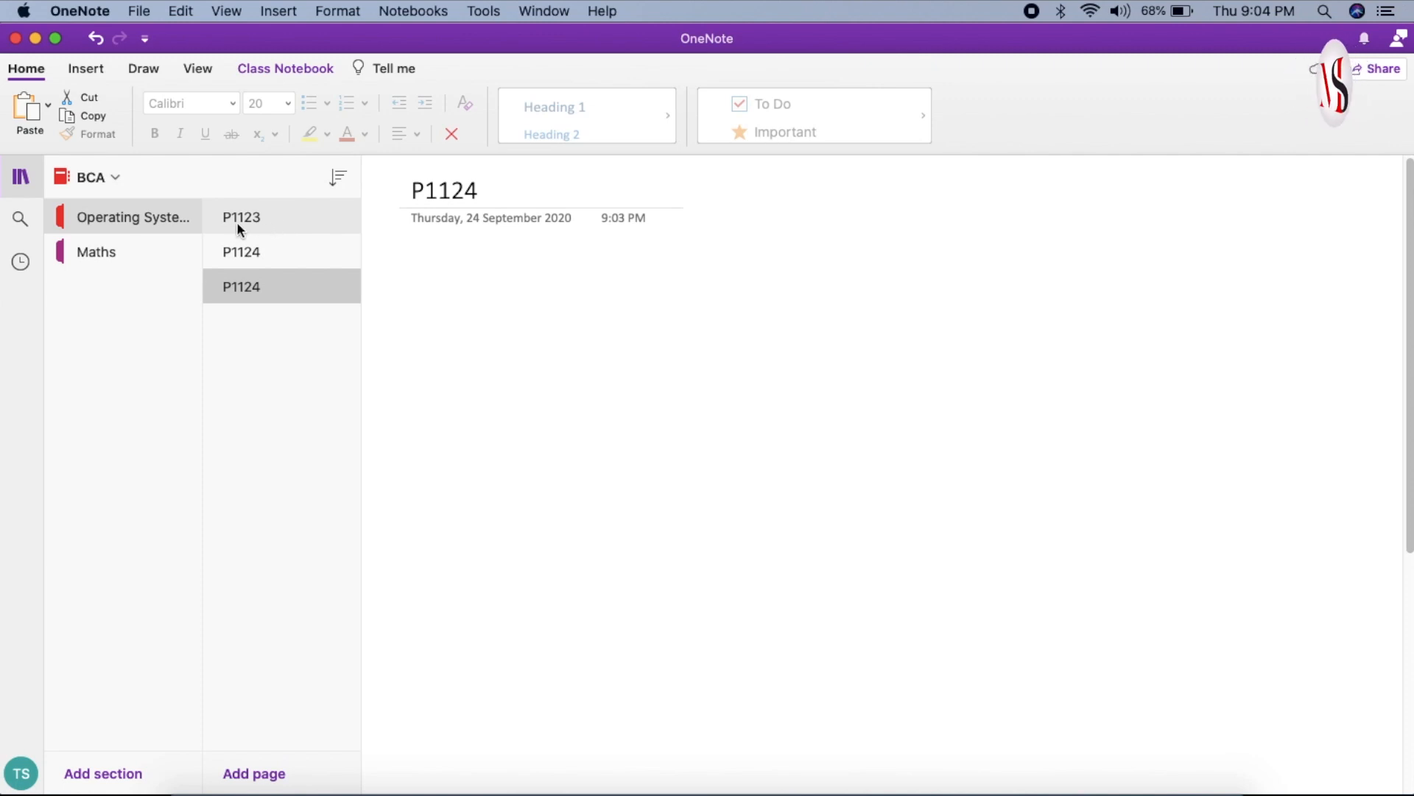
click(261, 221)
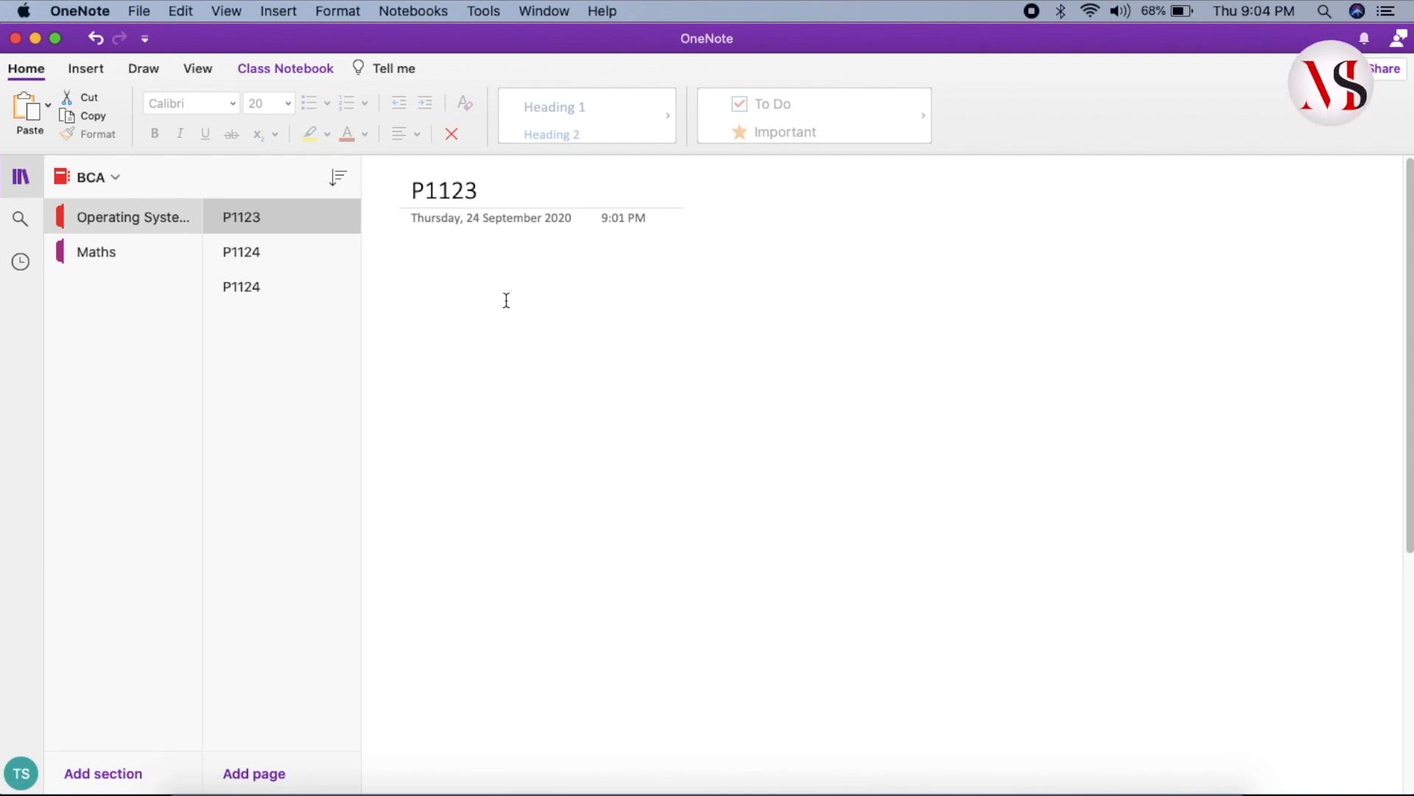
click(483, 282)
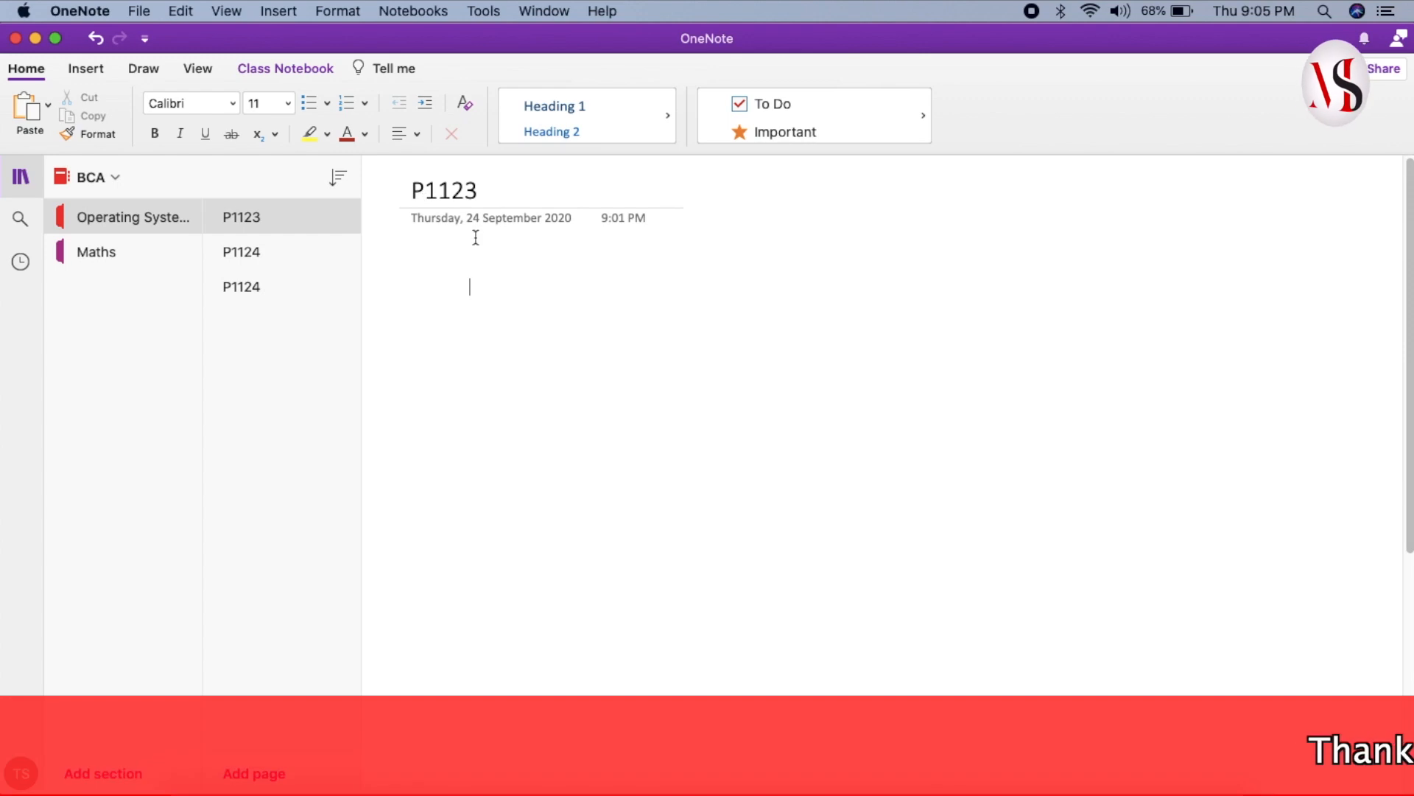
- Insert P1123.pdf from the Desktop into page P1123 as a printout
click(105, 77)
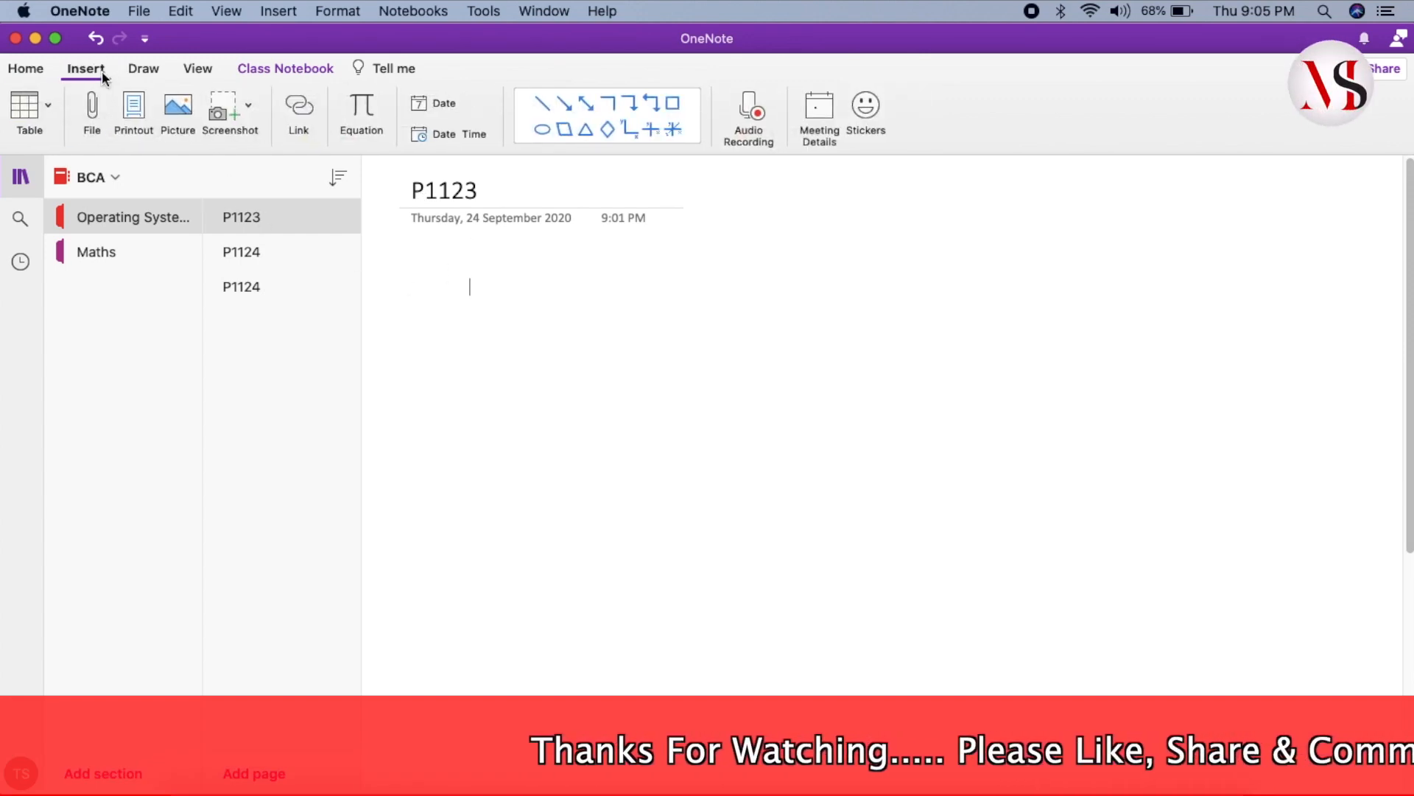
click(136, 118)
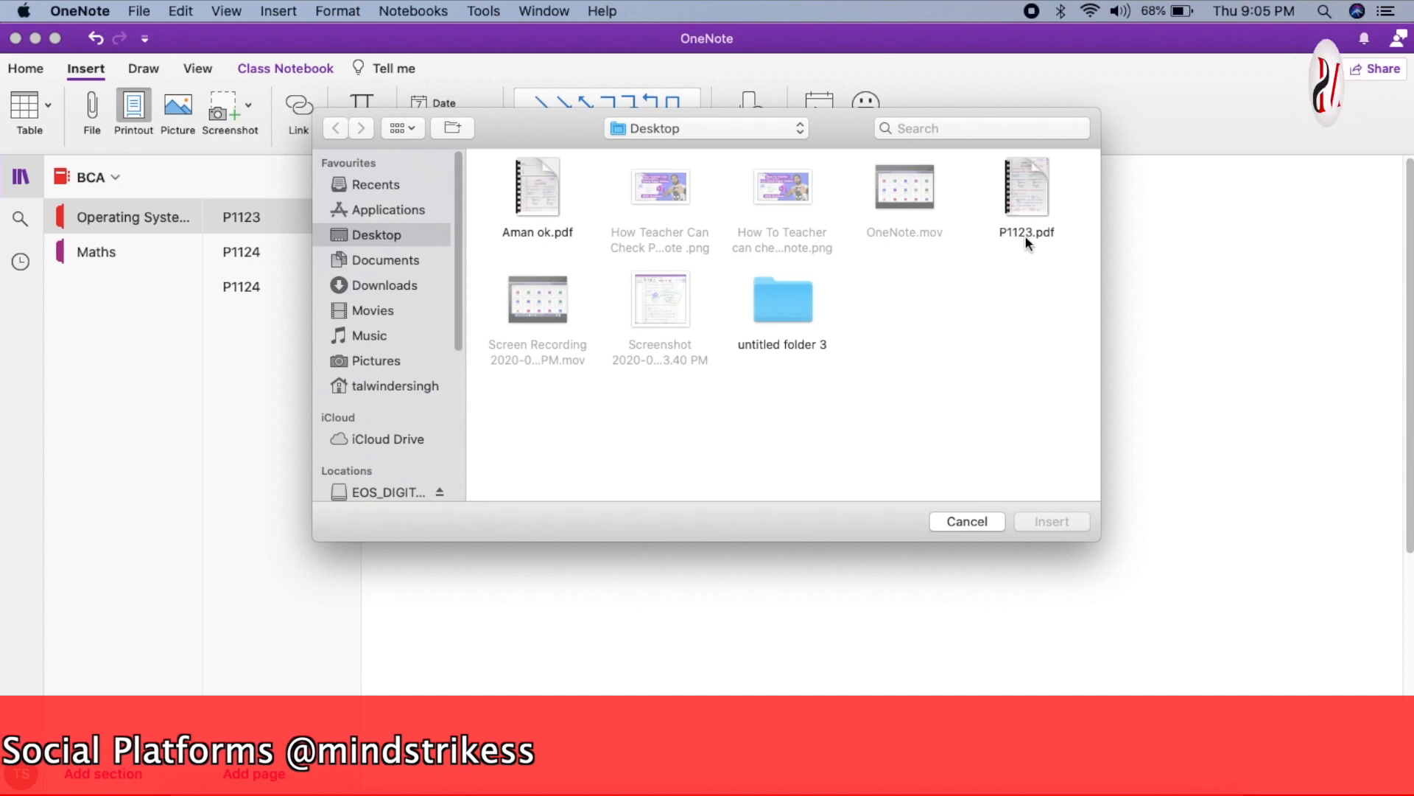
drag(885, 152, 883, 336)
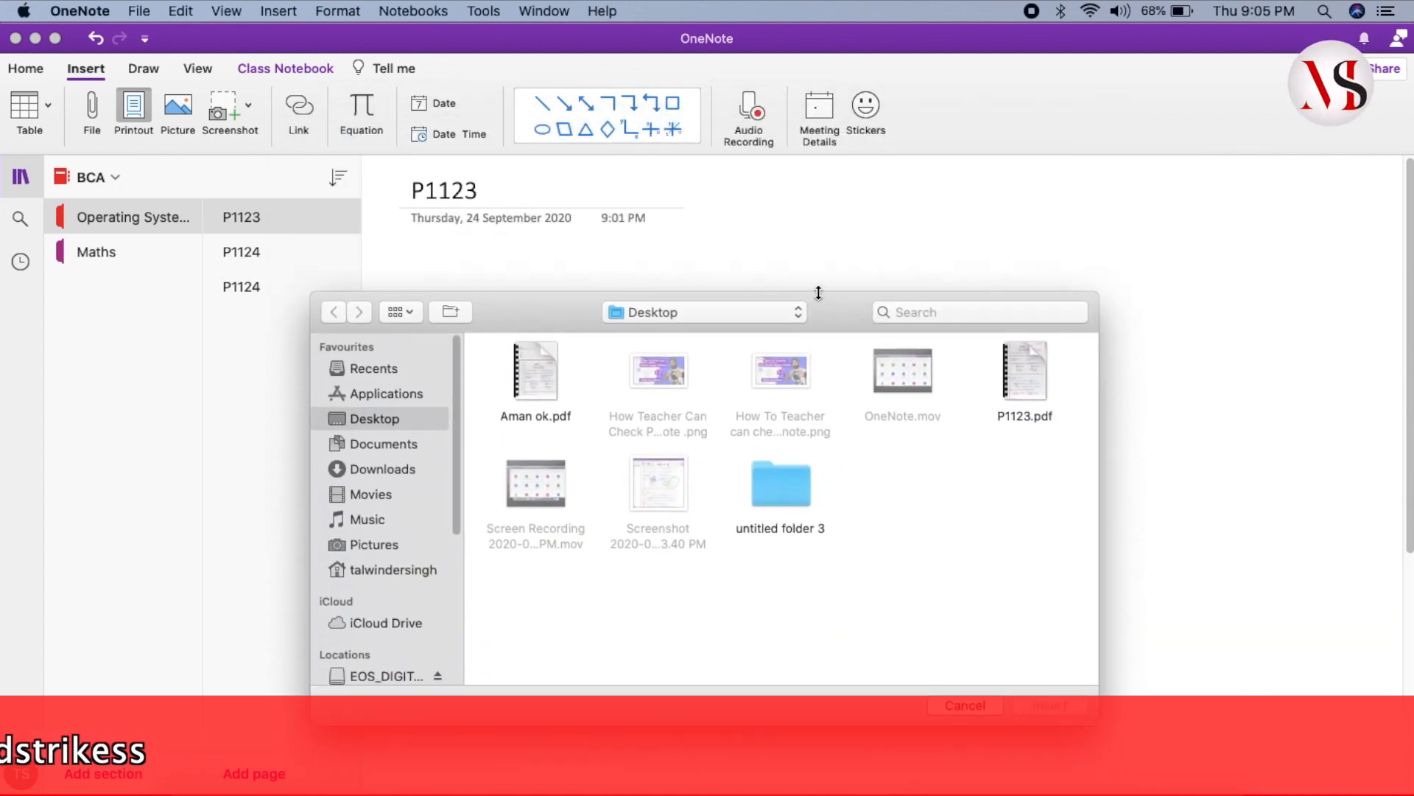
mouse_move(1031, 394)
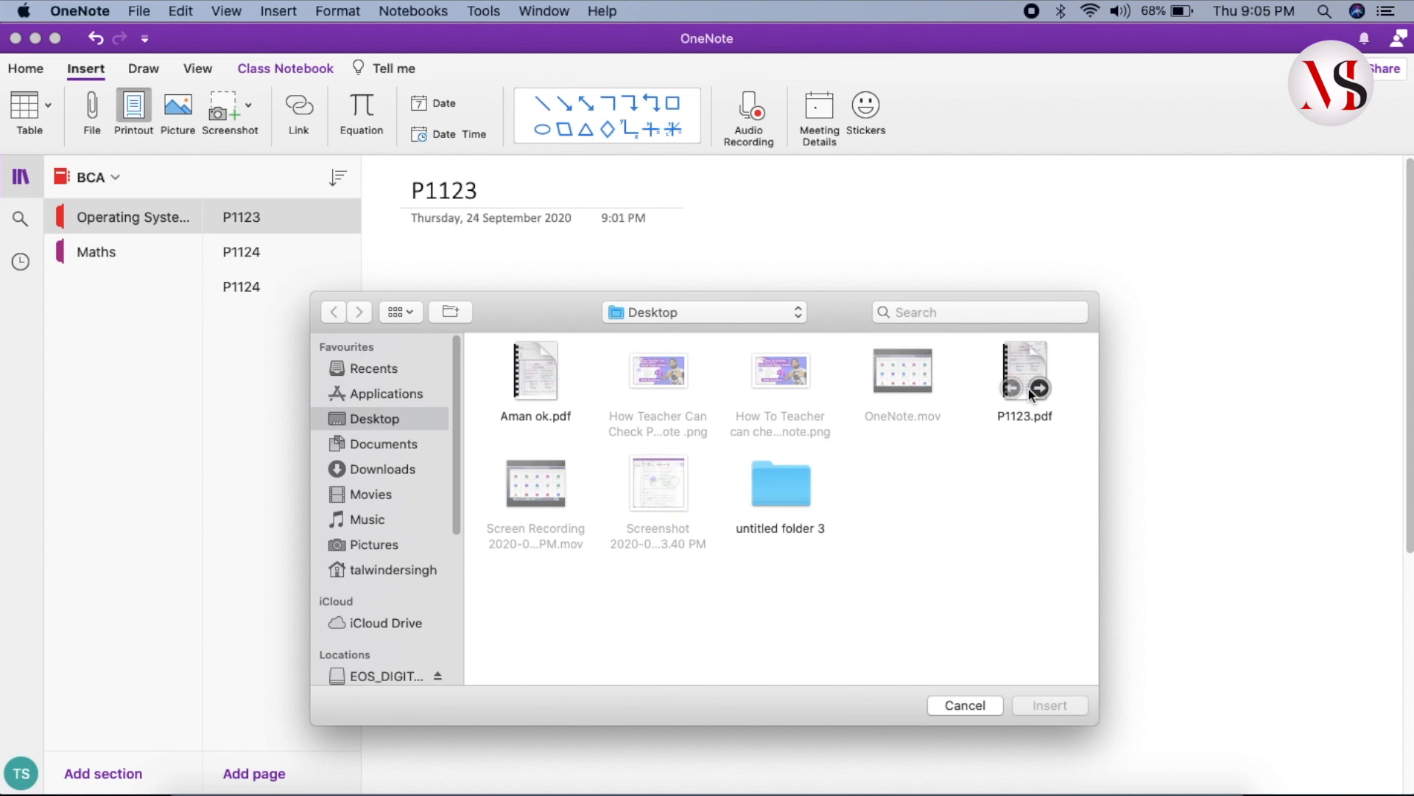
click(1022, 365)
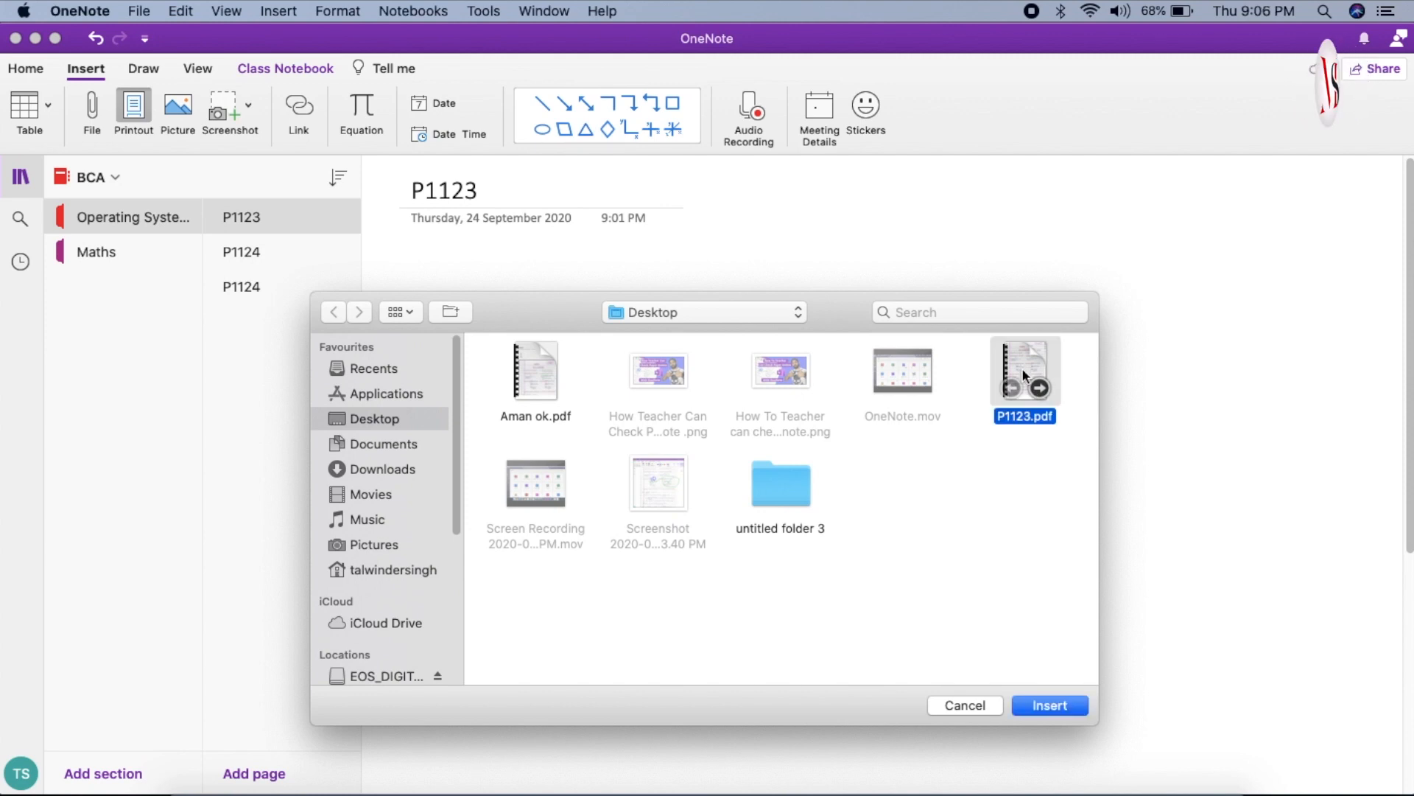
click(1063, 709)
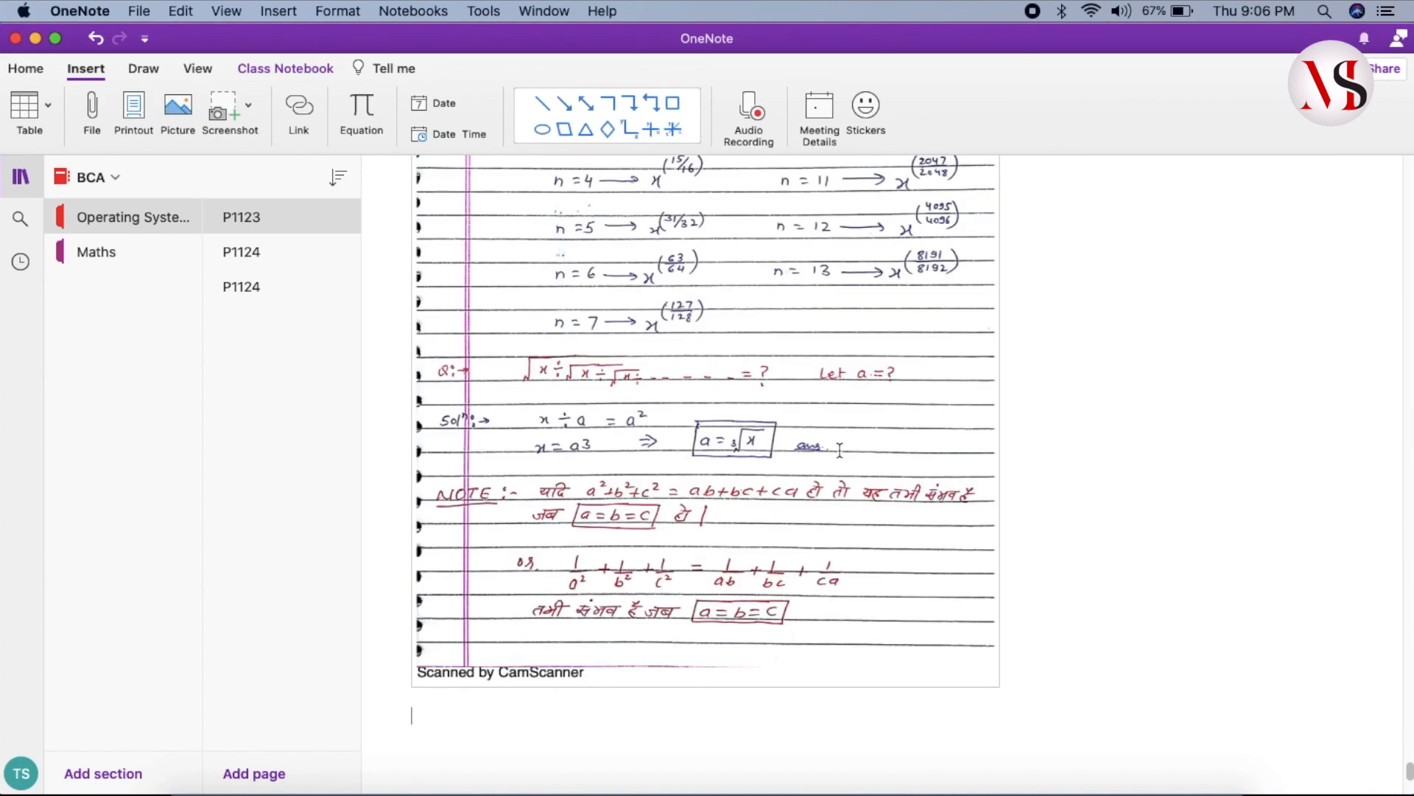
scroll(809, 403, up, 20)
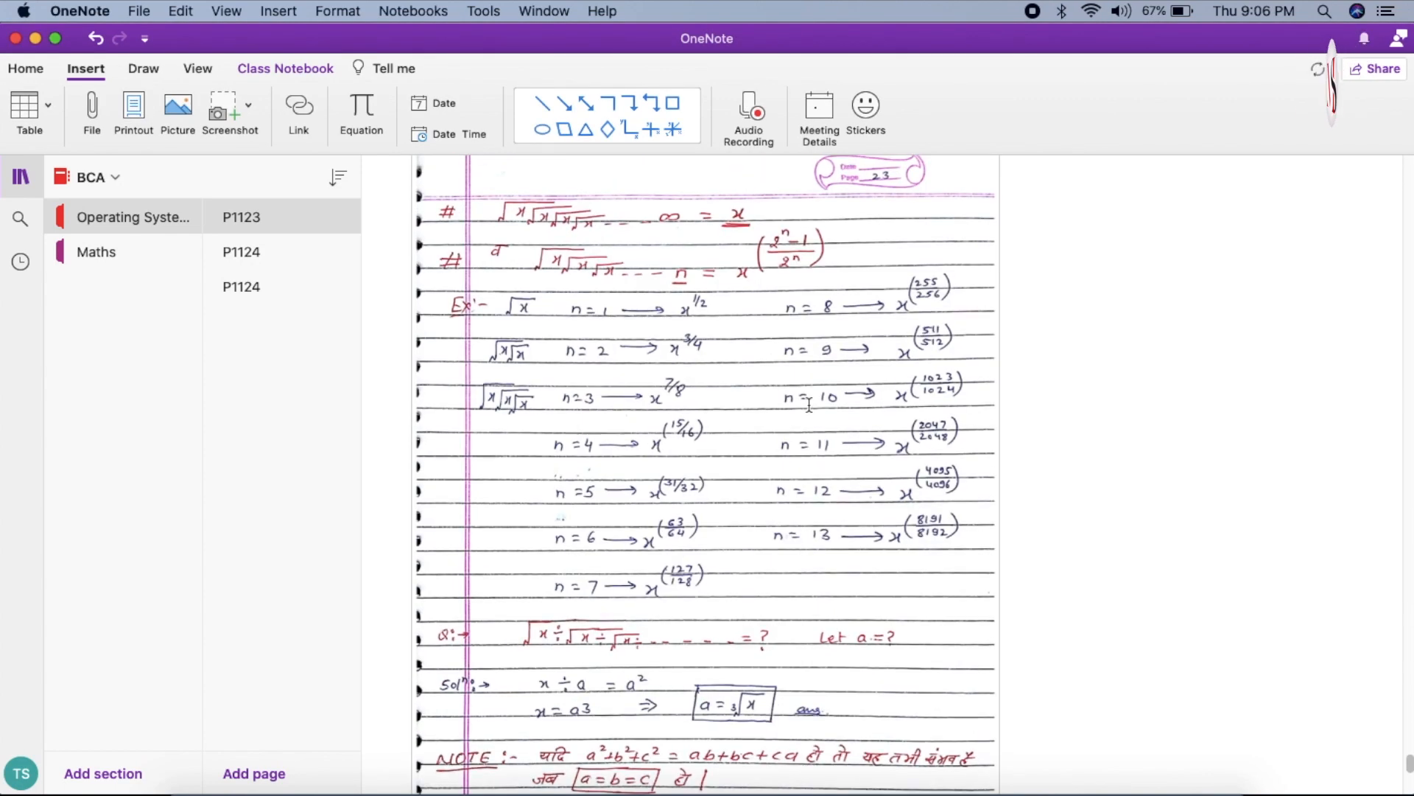
scroll(808, 403, up, 20)
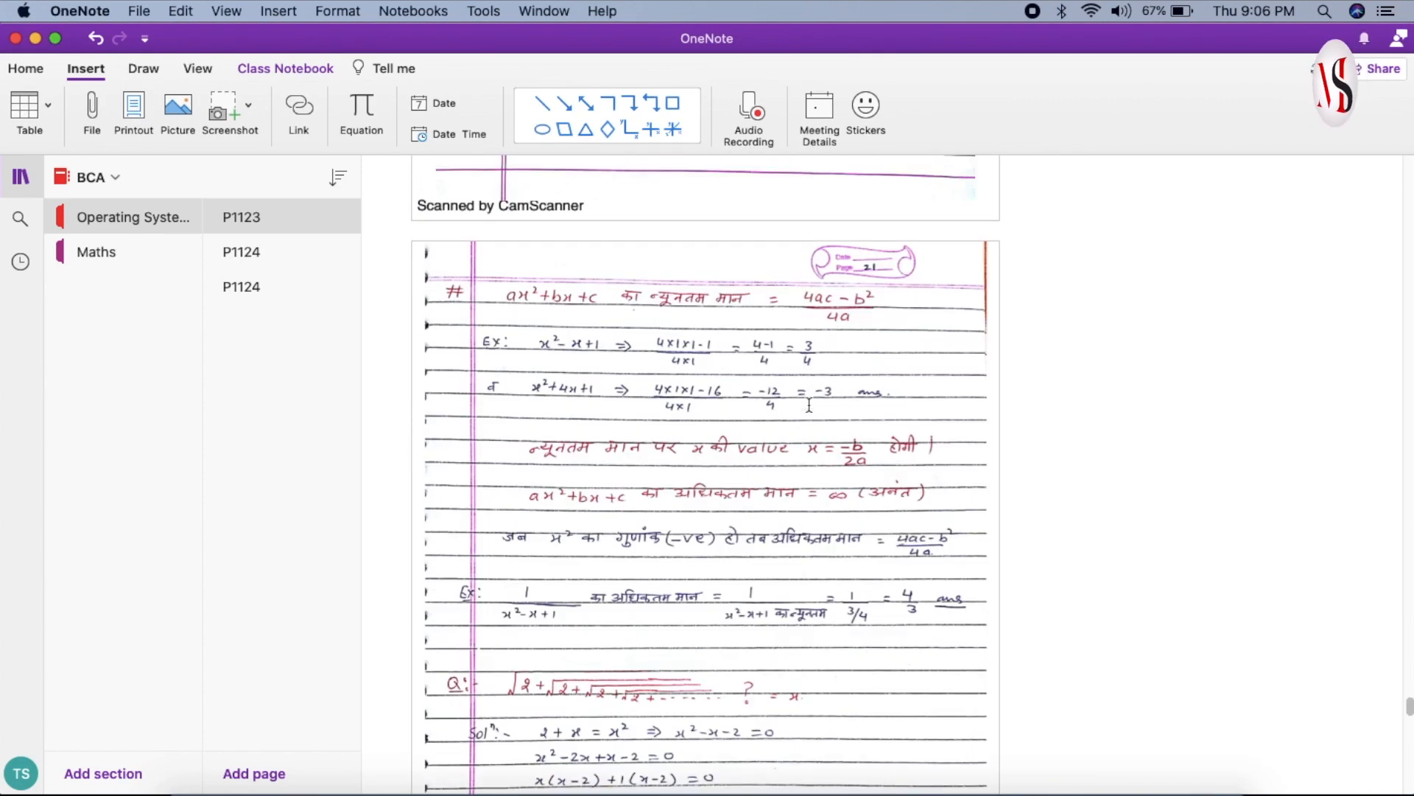
scroll(808, 404, up, 20)
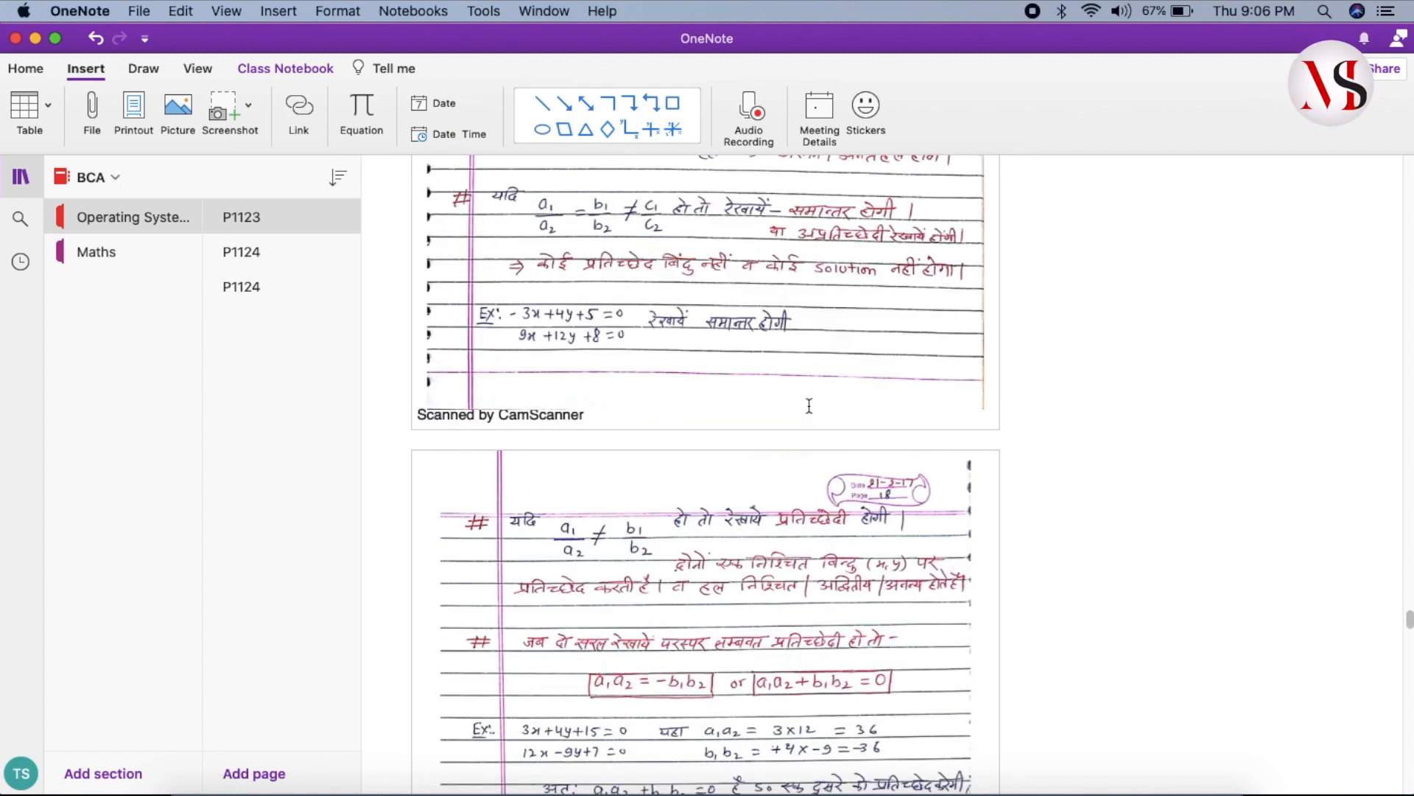
scroll(809, 408, up, 20)
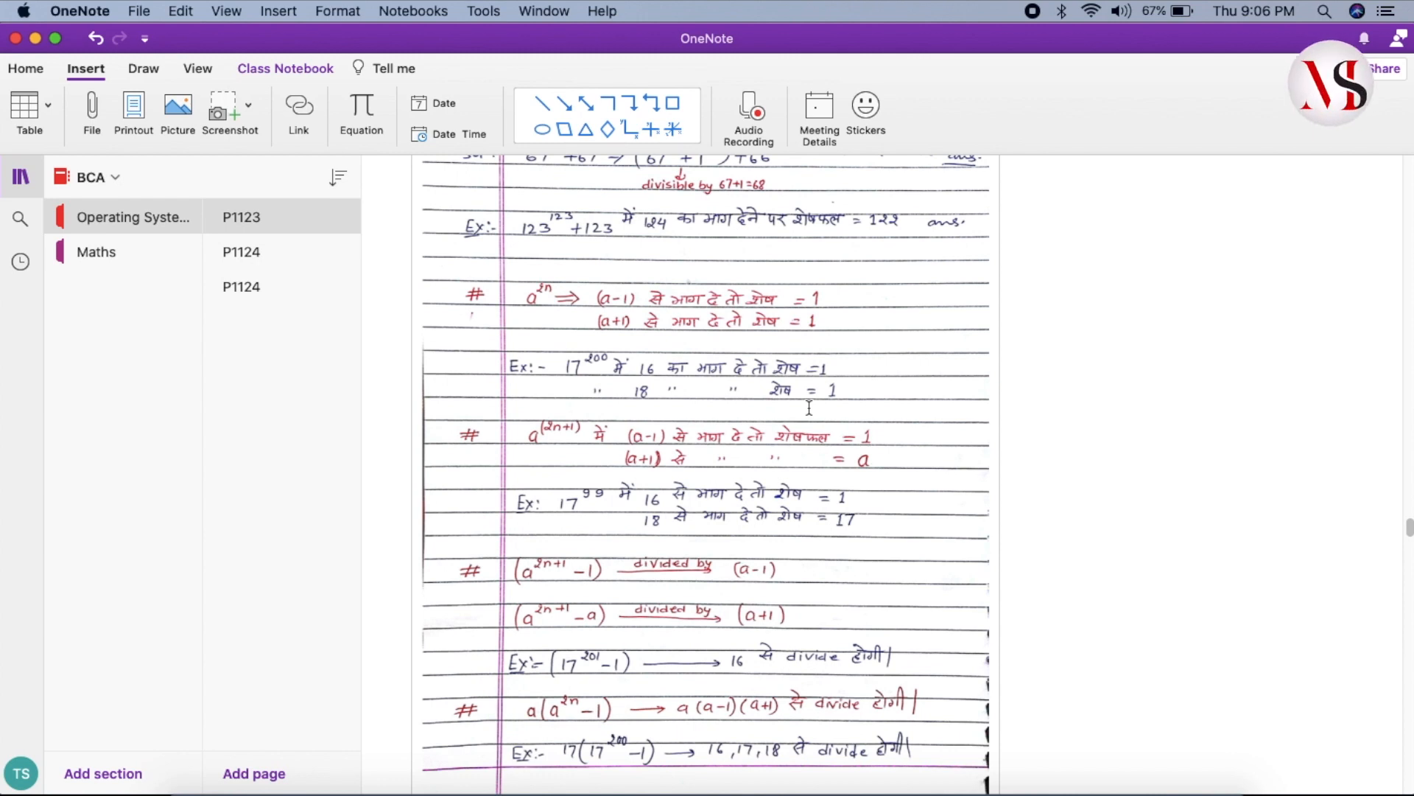
- Set up a red 1 mm pen for drawing ink
click(144, 70)
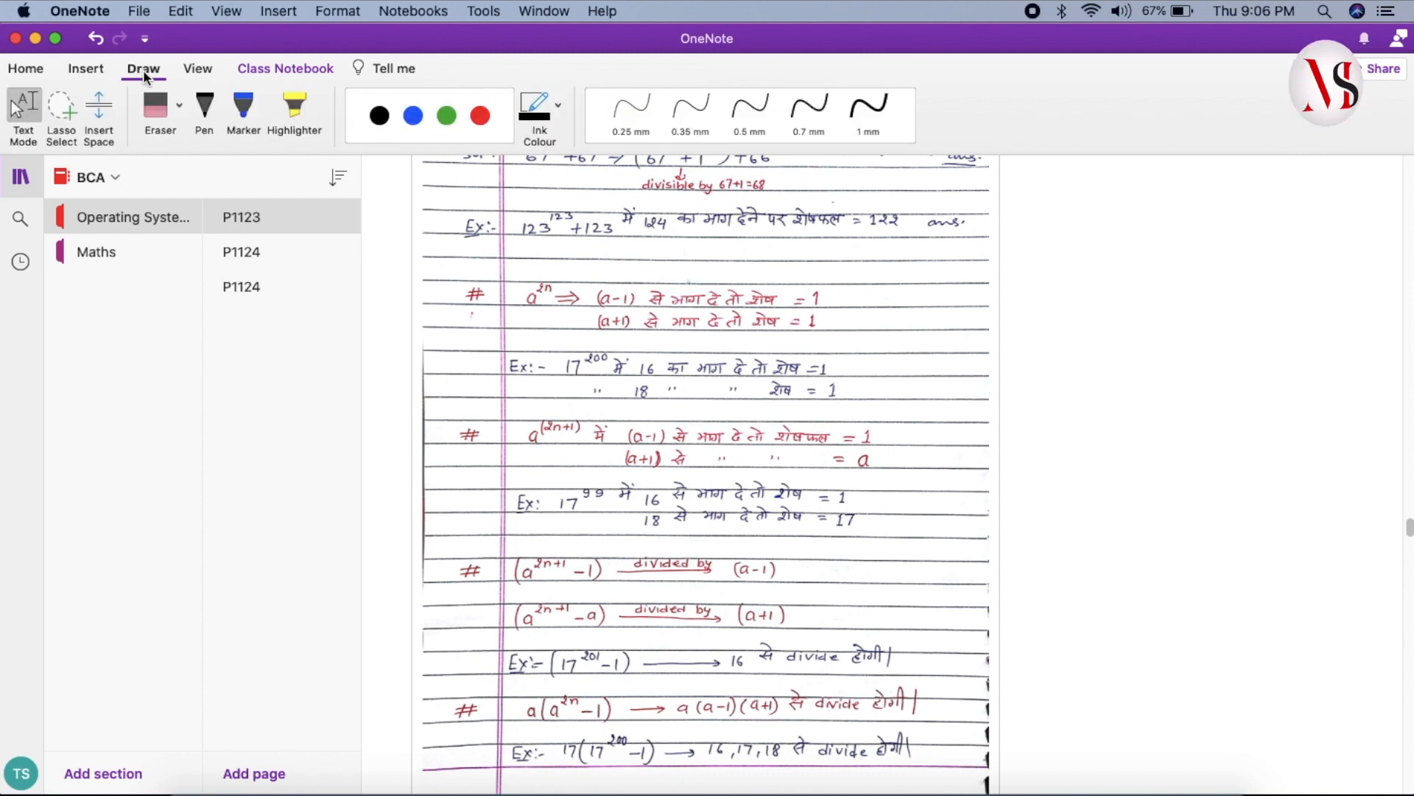
click(207, 107)
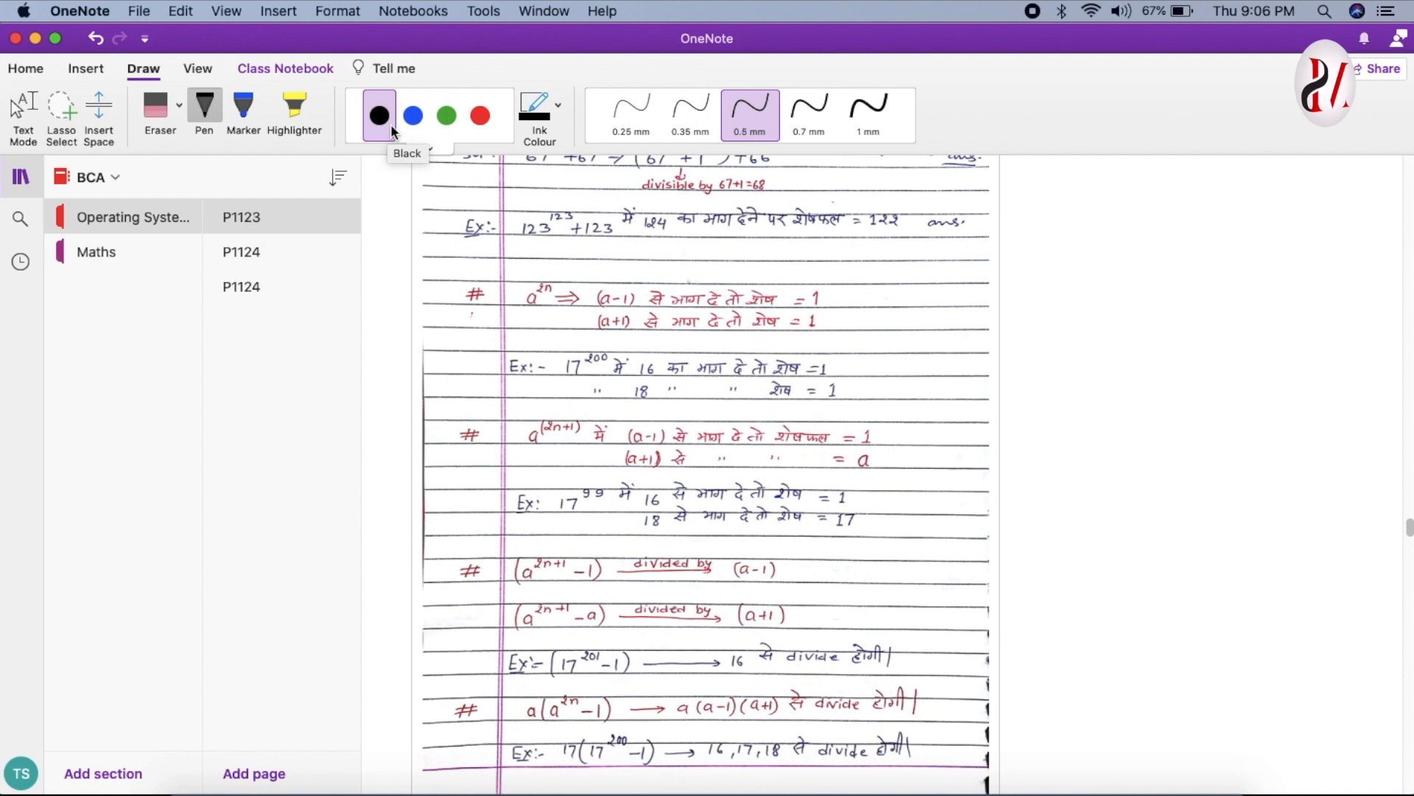
click(480, 117)
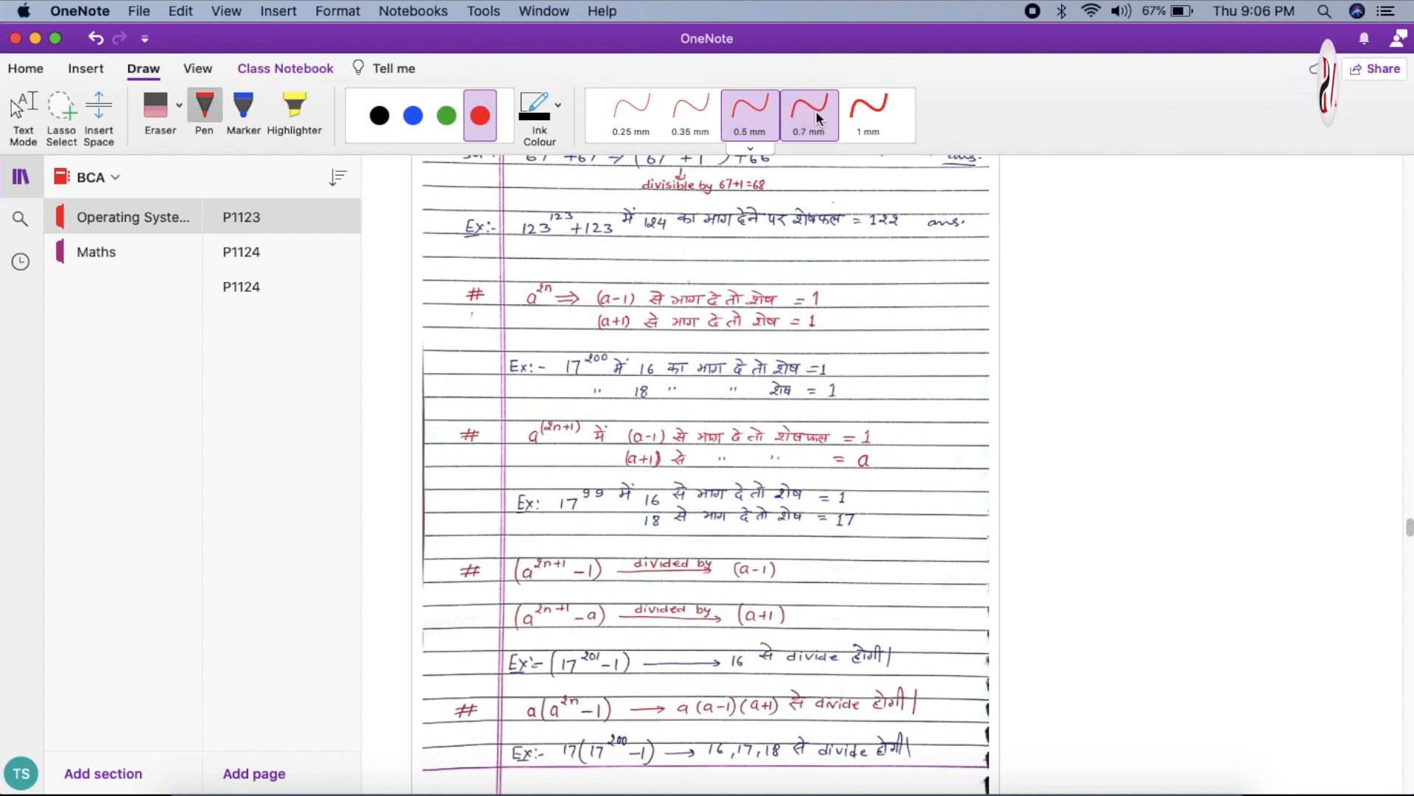
click(865, 115)
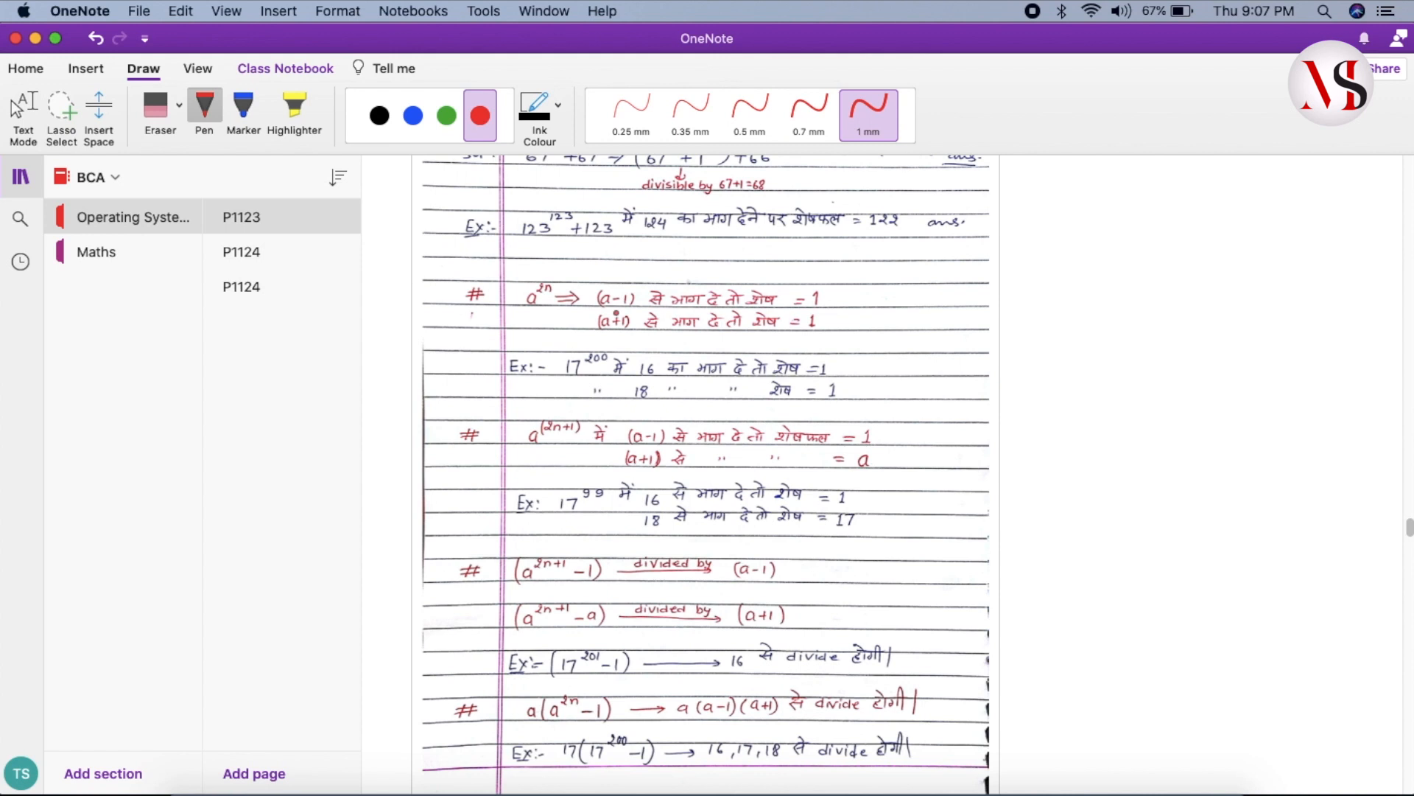
- Strike through the remainder-17 line with two red strokes and write a red 2 beside it
scroll(615, 335, down, 3)
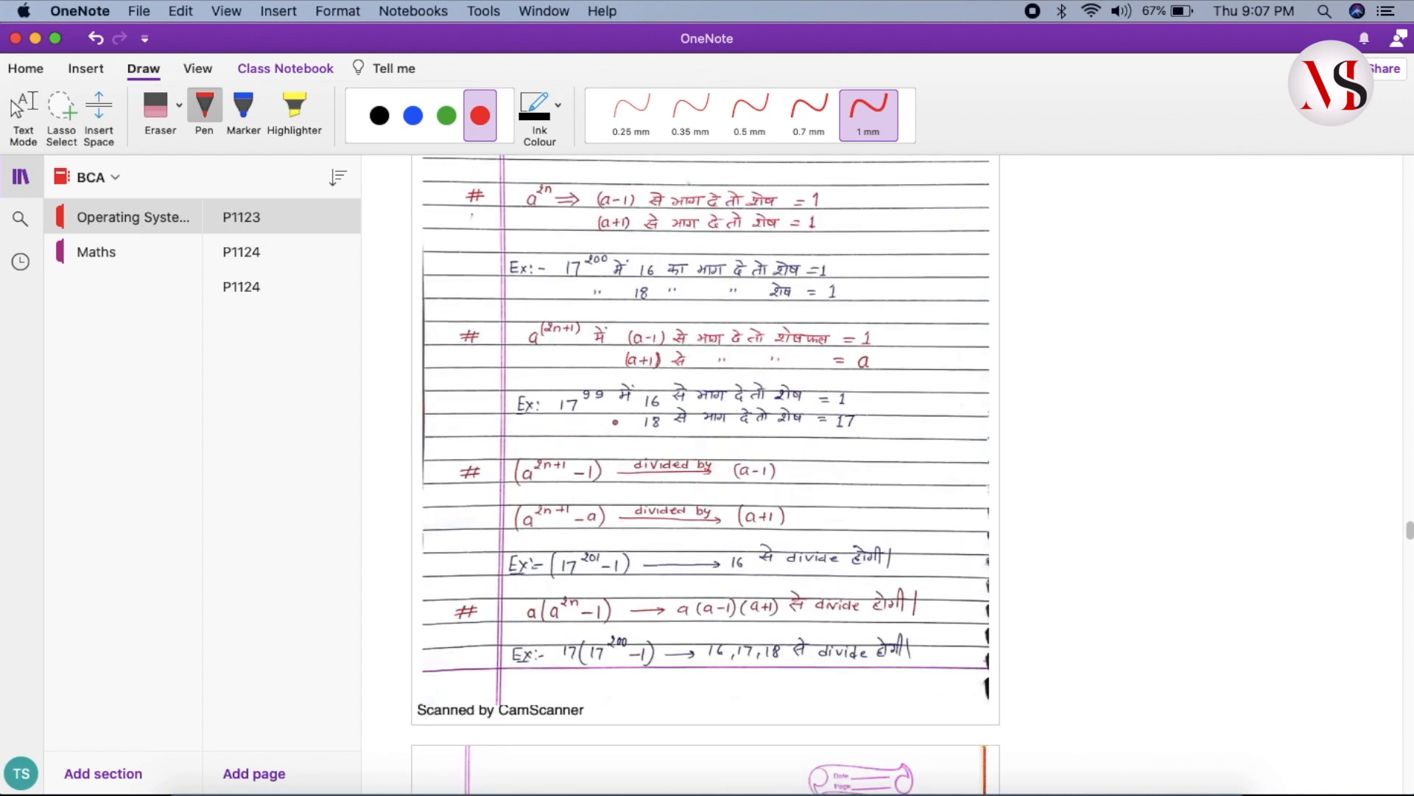
drag(564, 424, 889, 418)
drag(593, 415, 866, 416)
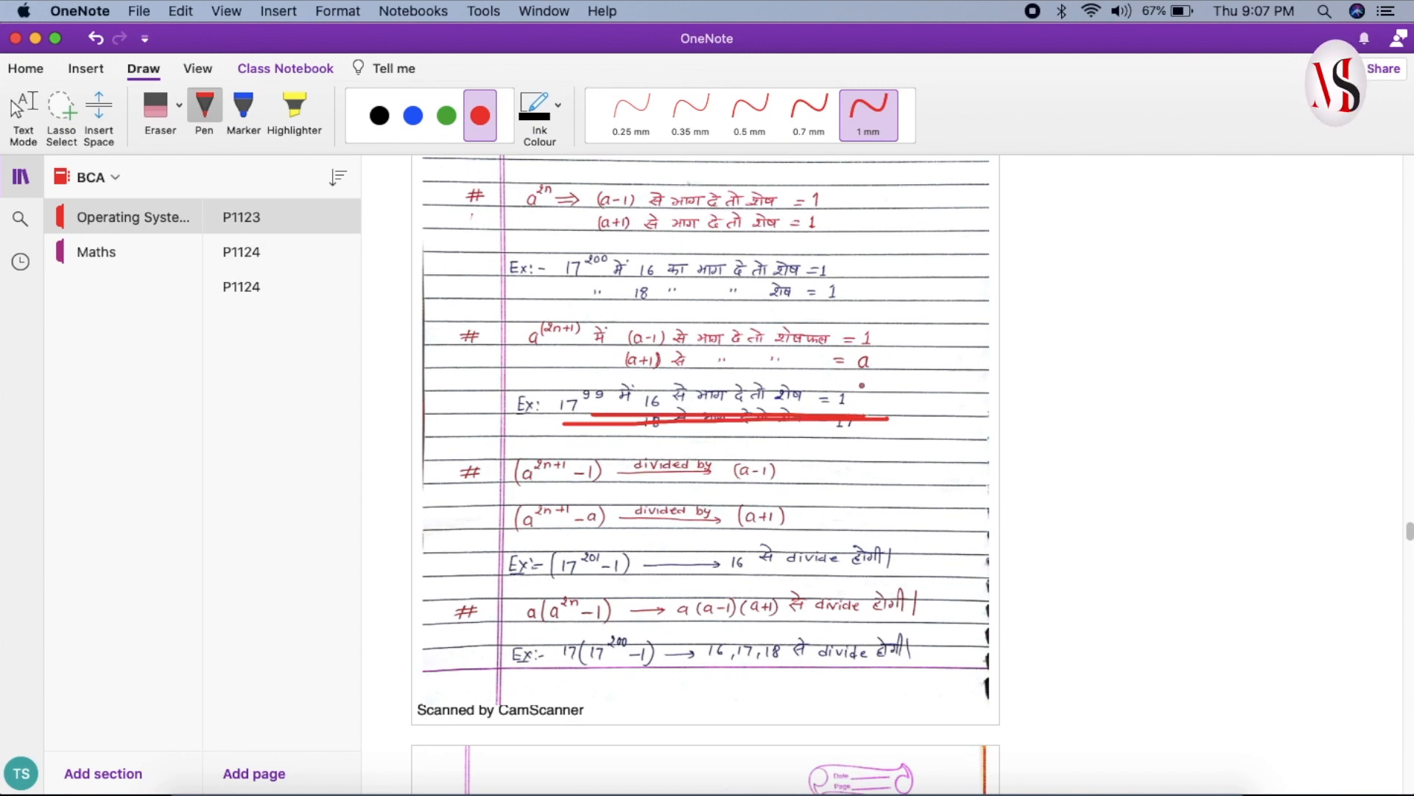
mouse_move(910, 384)
mouse_down()
mouse_move(938, 373)
mouse_move(926, 419)
mouse_move(953, 401)
mouse_up()
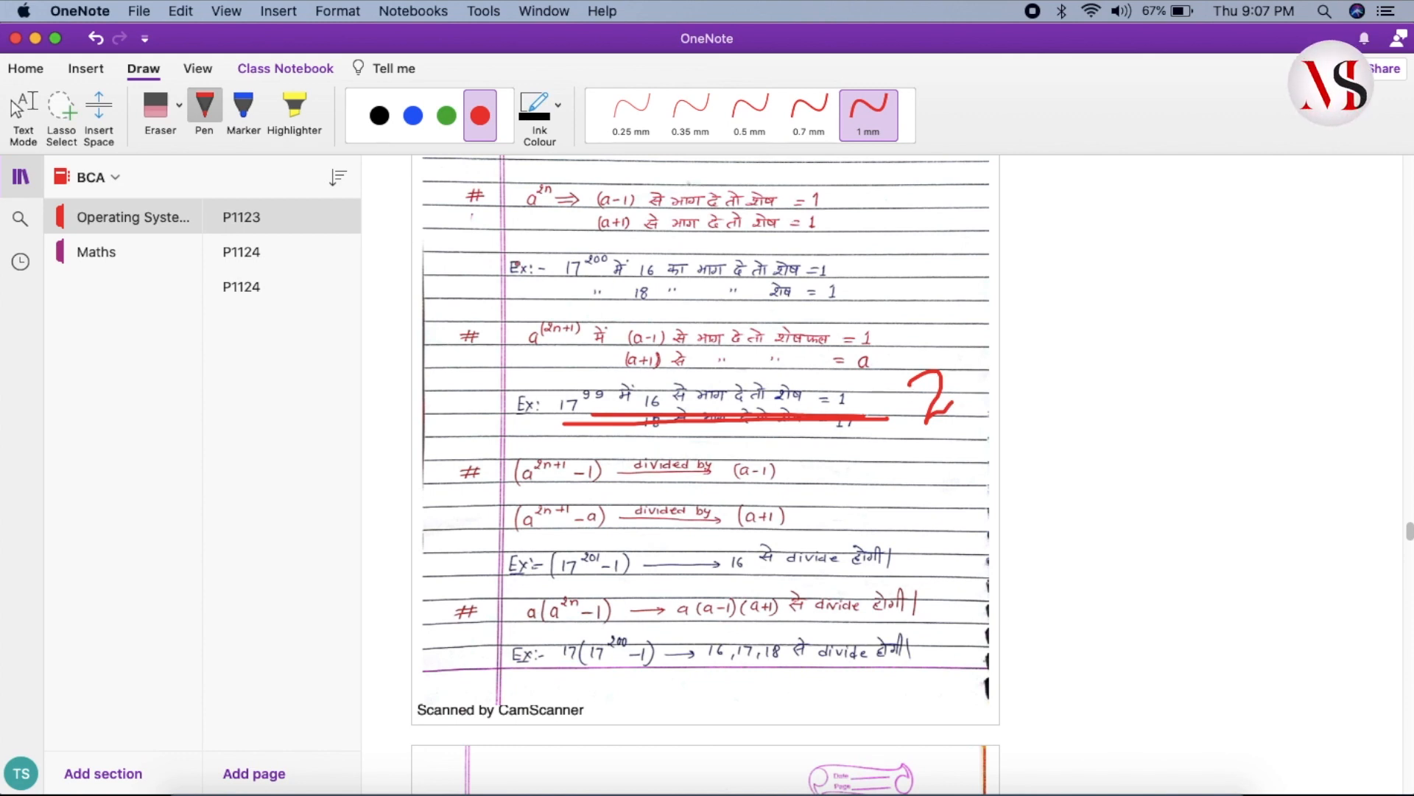
click(157, 110)
- Replace the red ink 2 with a typed 2 beside the struck-through example and select it
click(934, 398)
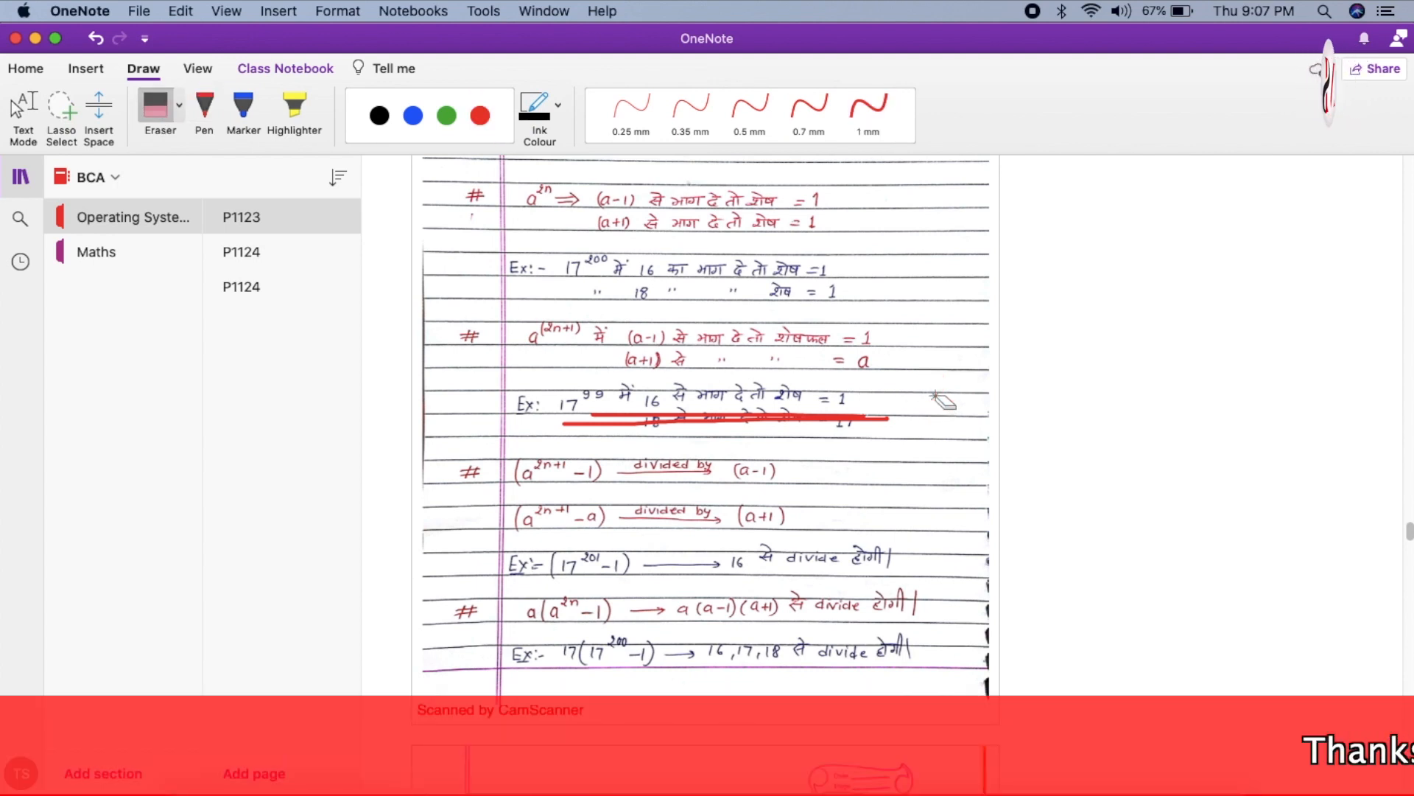
click(27, 123)
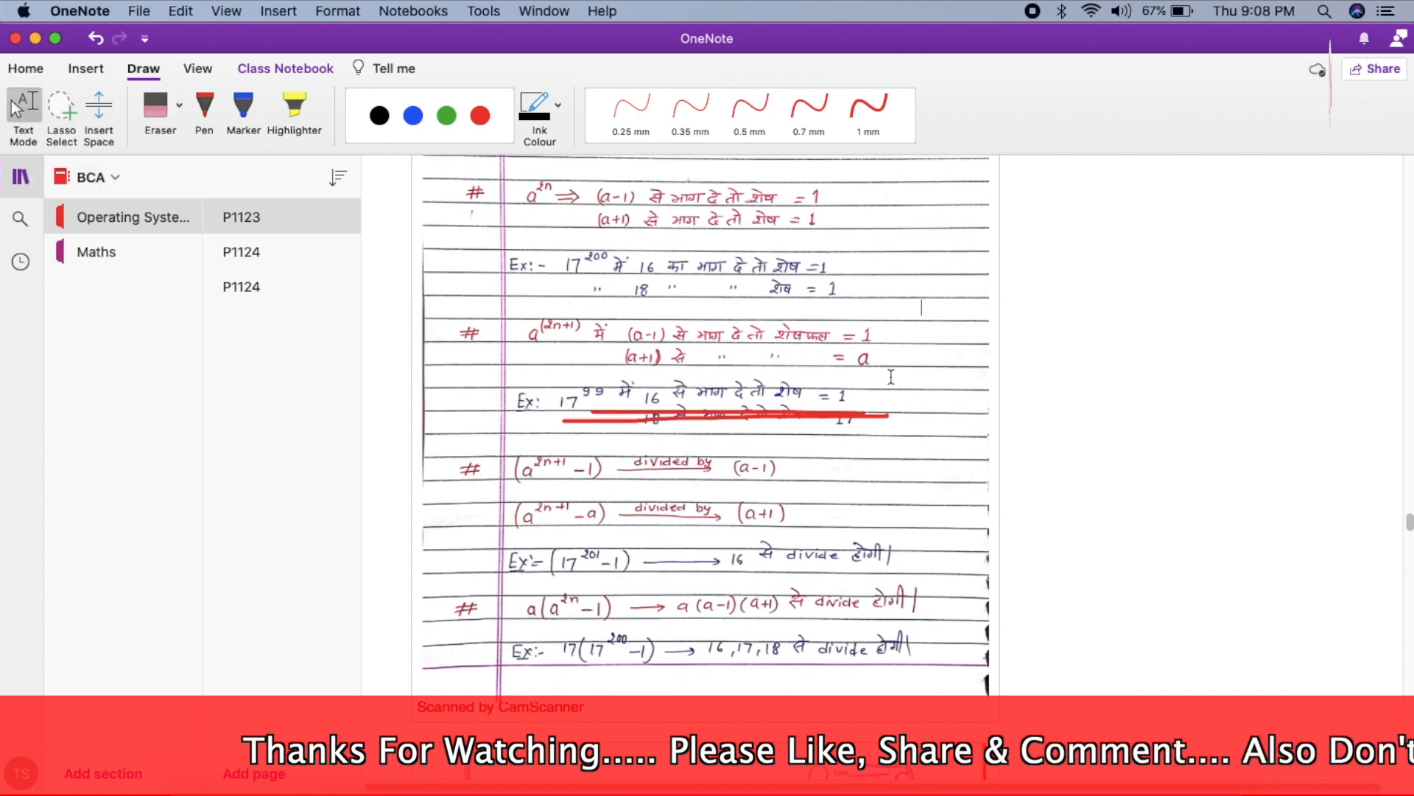
click(891, 376)
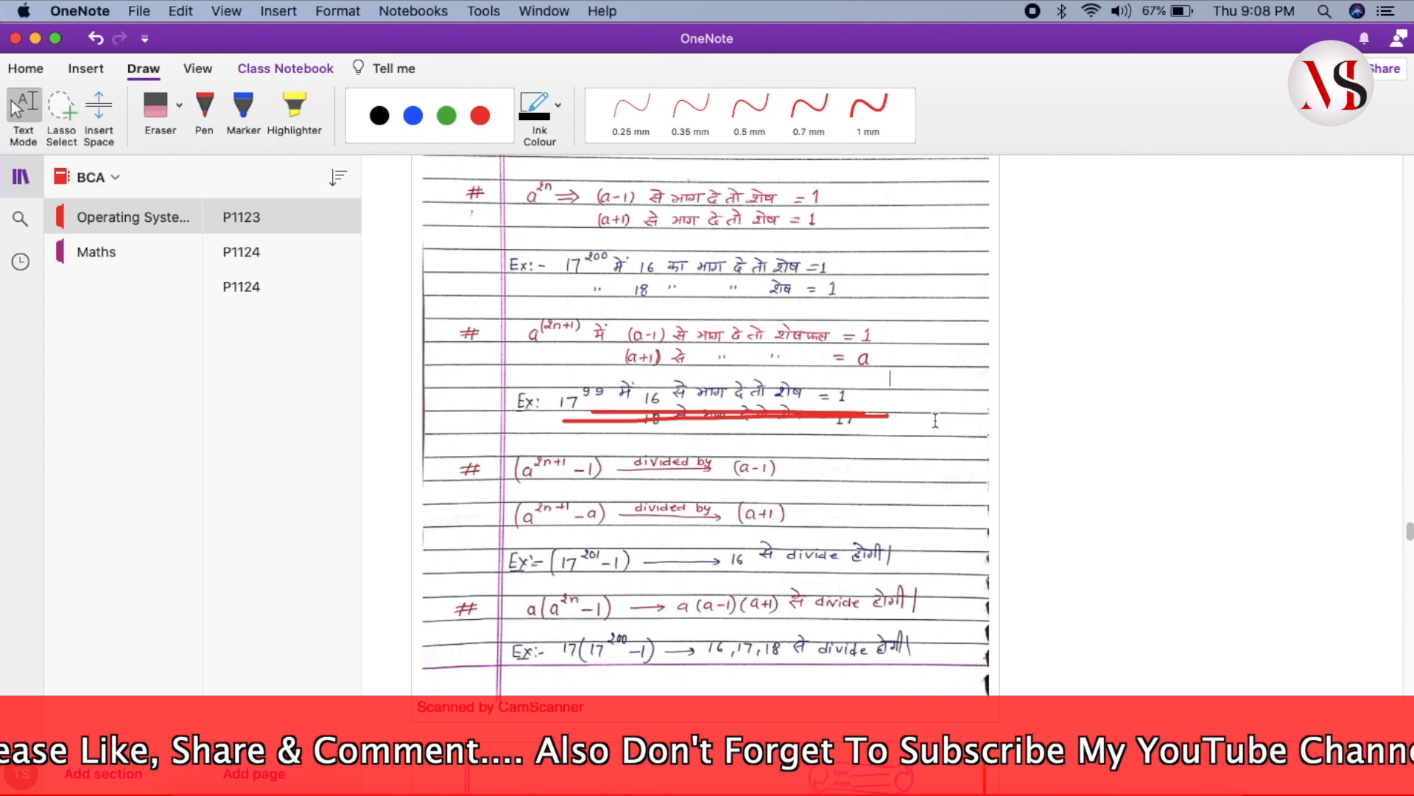
text(2)
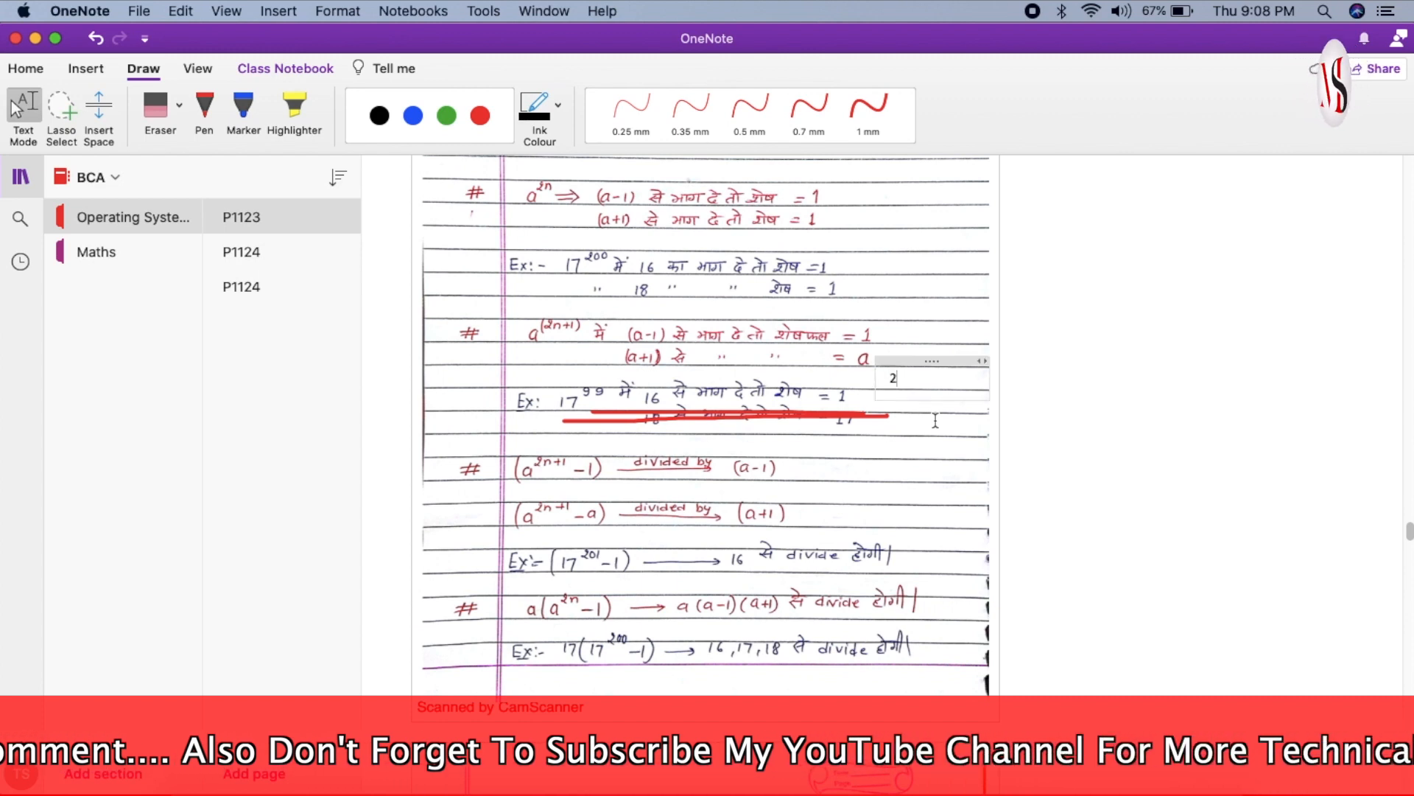
click(906, 380)
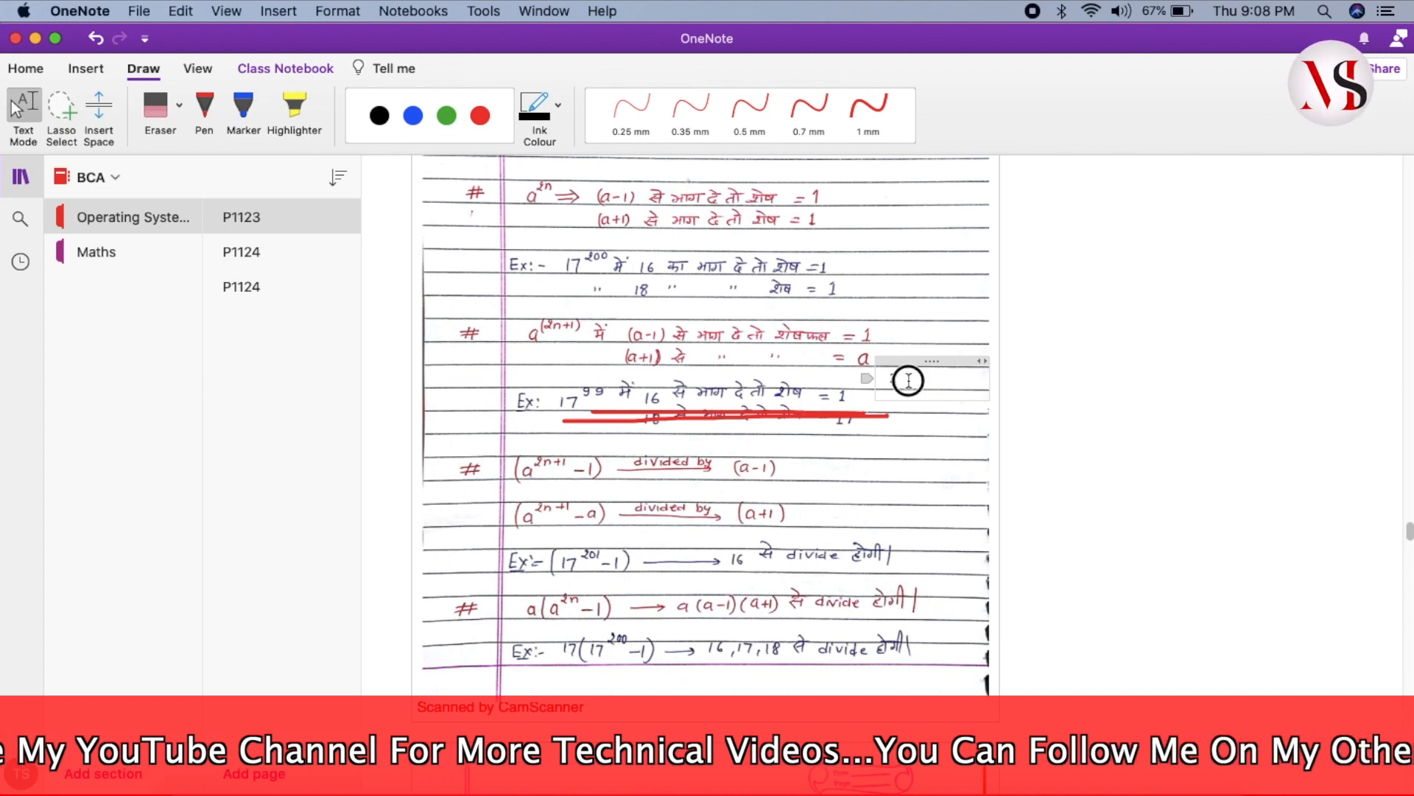
drag(906, 380, 881, 378)
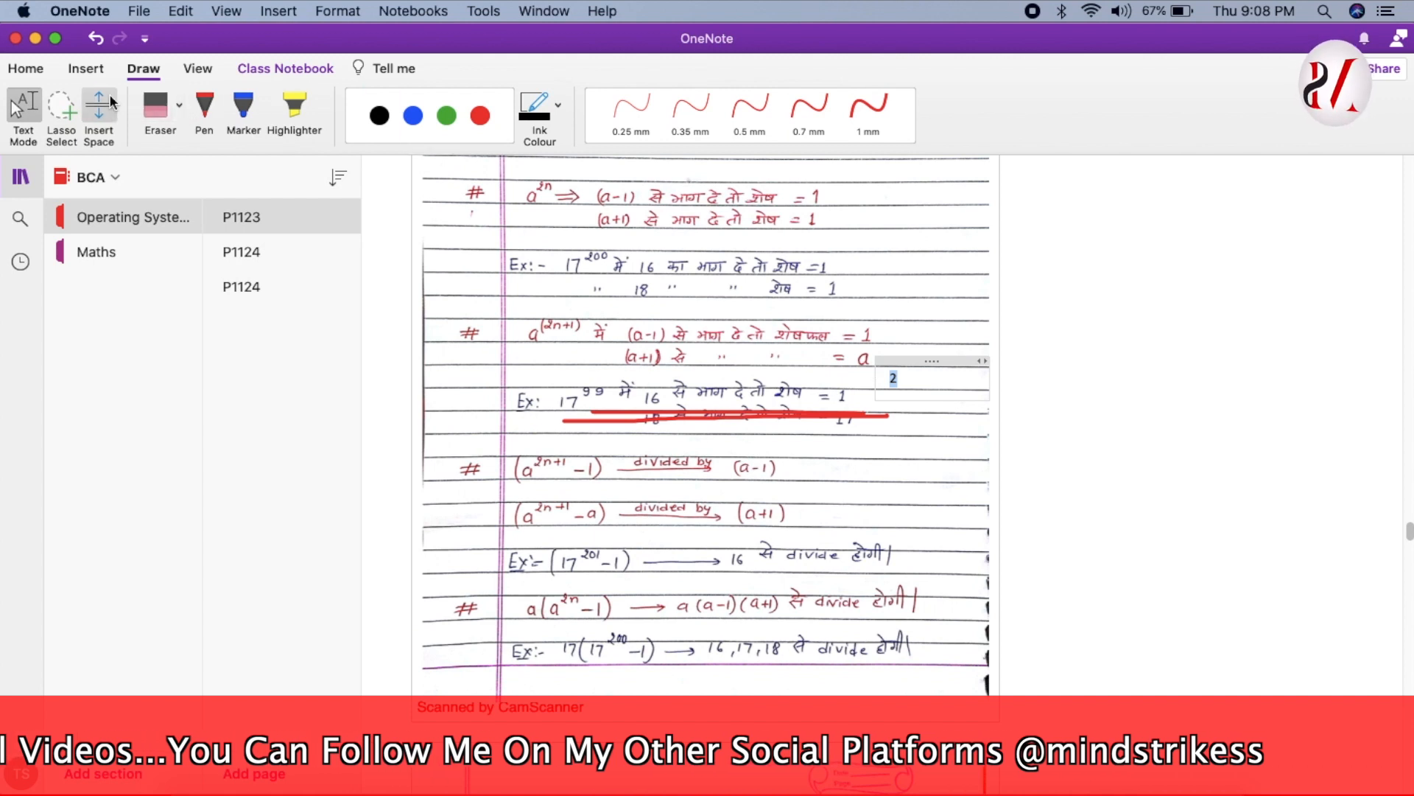
click(40, 72)
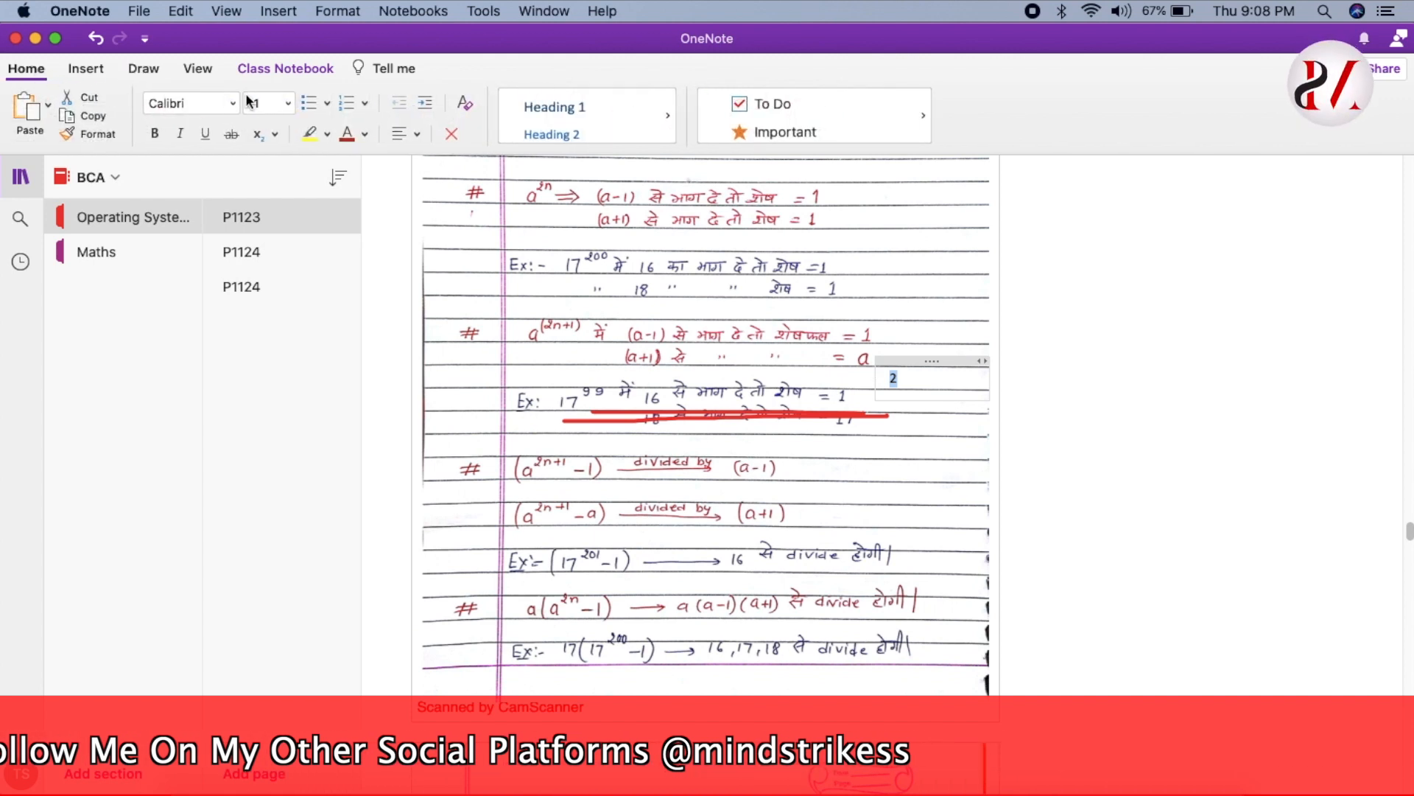
- Make the selected 2 size 24 and dark red, keeping its font
click(288, 108)
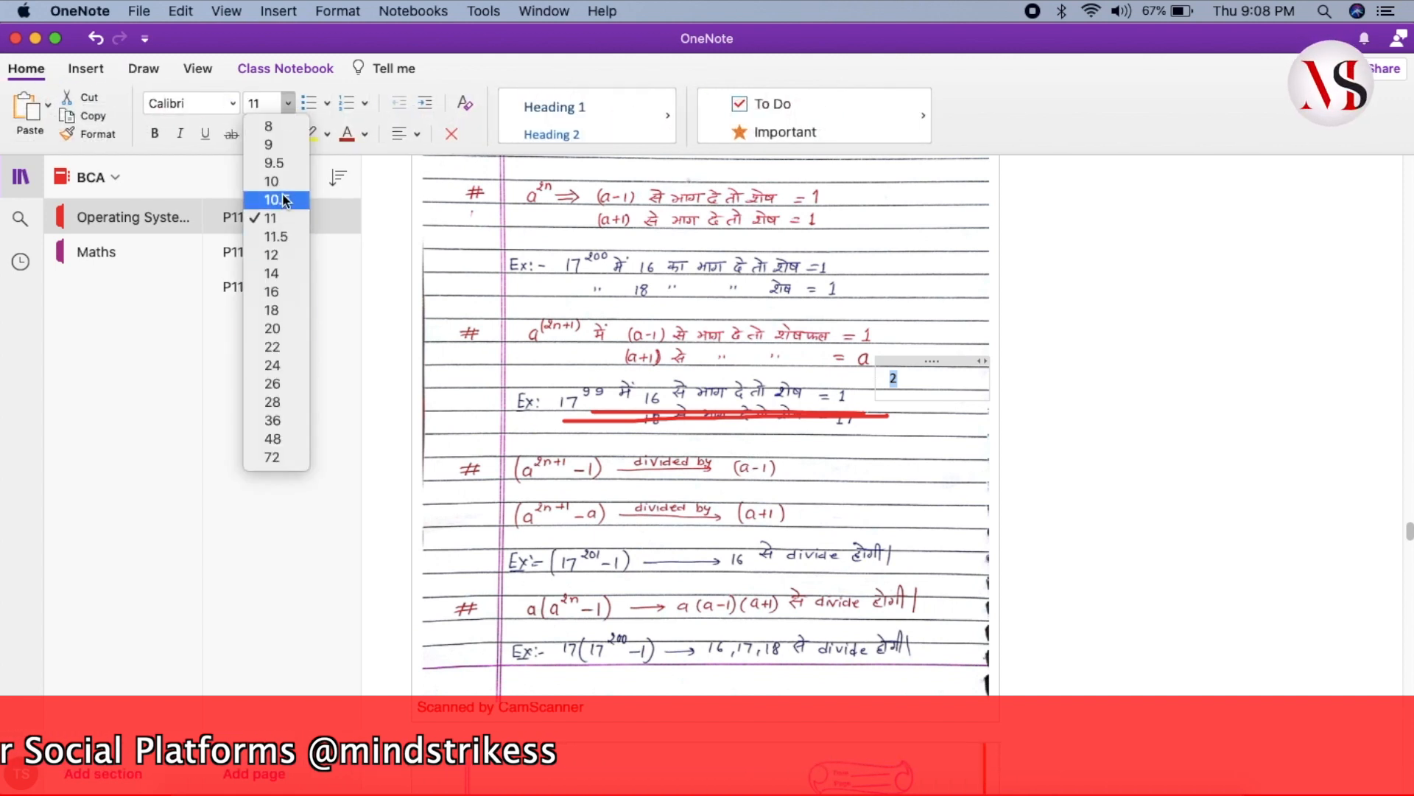
click(282, 366)
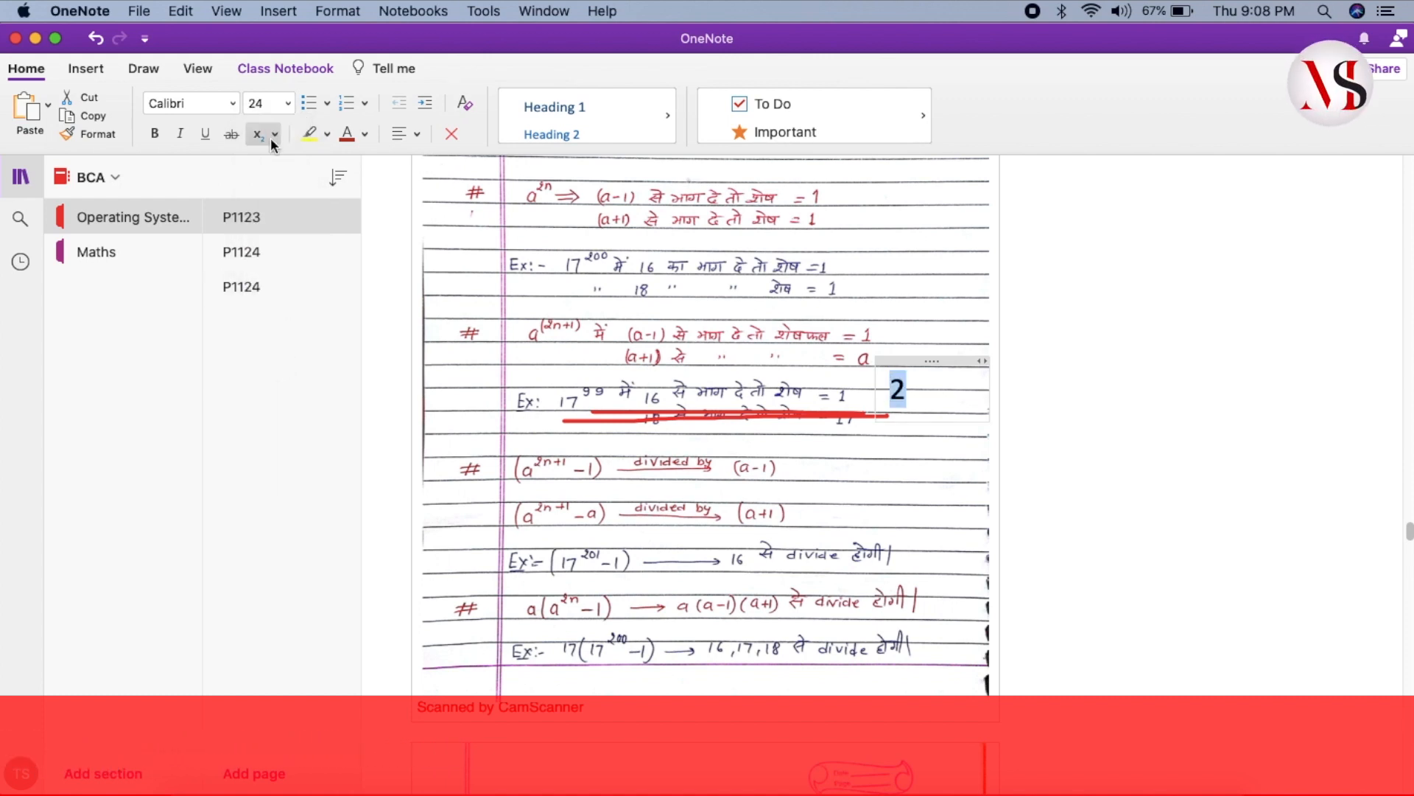
click(232, 109)
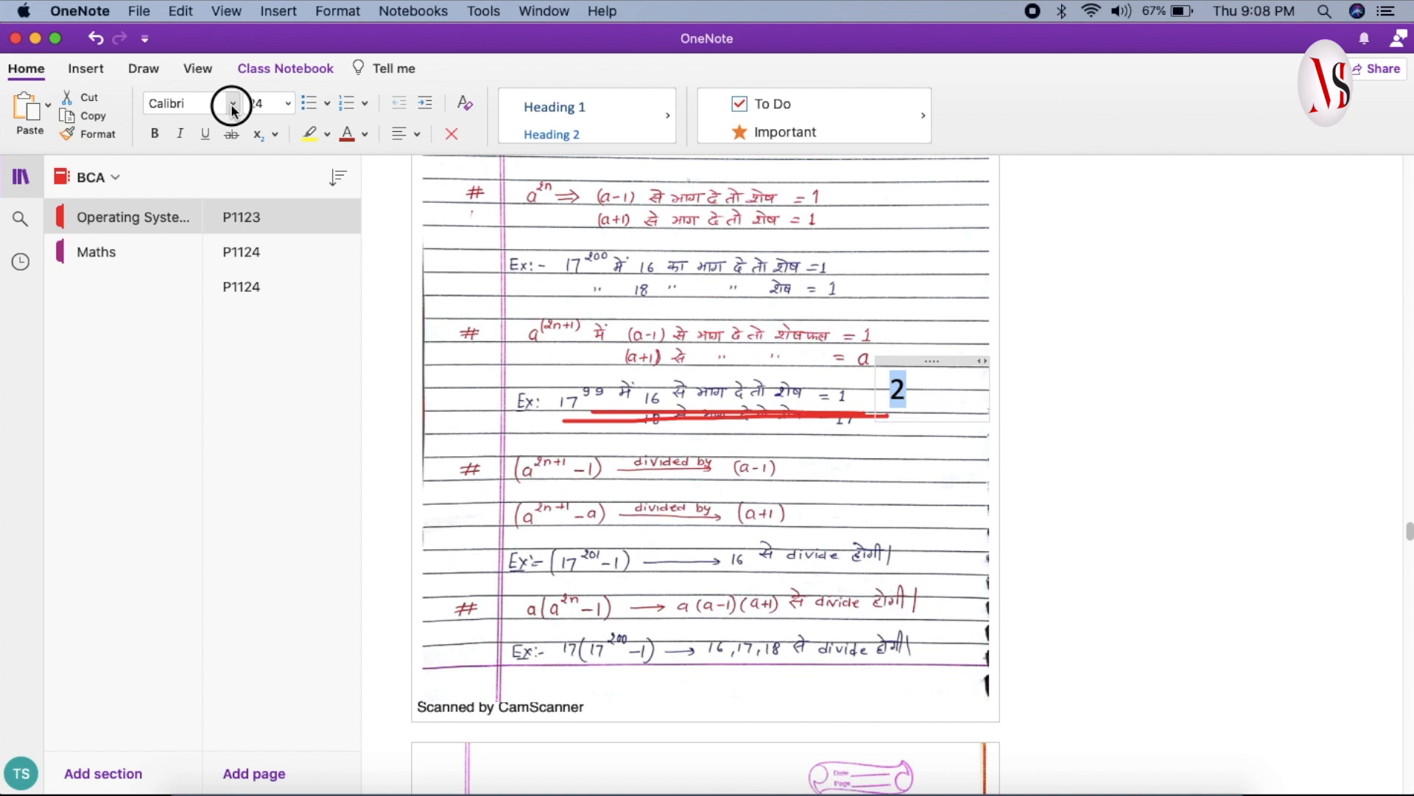
click(291, 77)
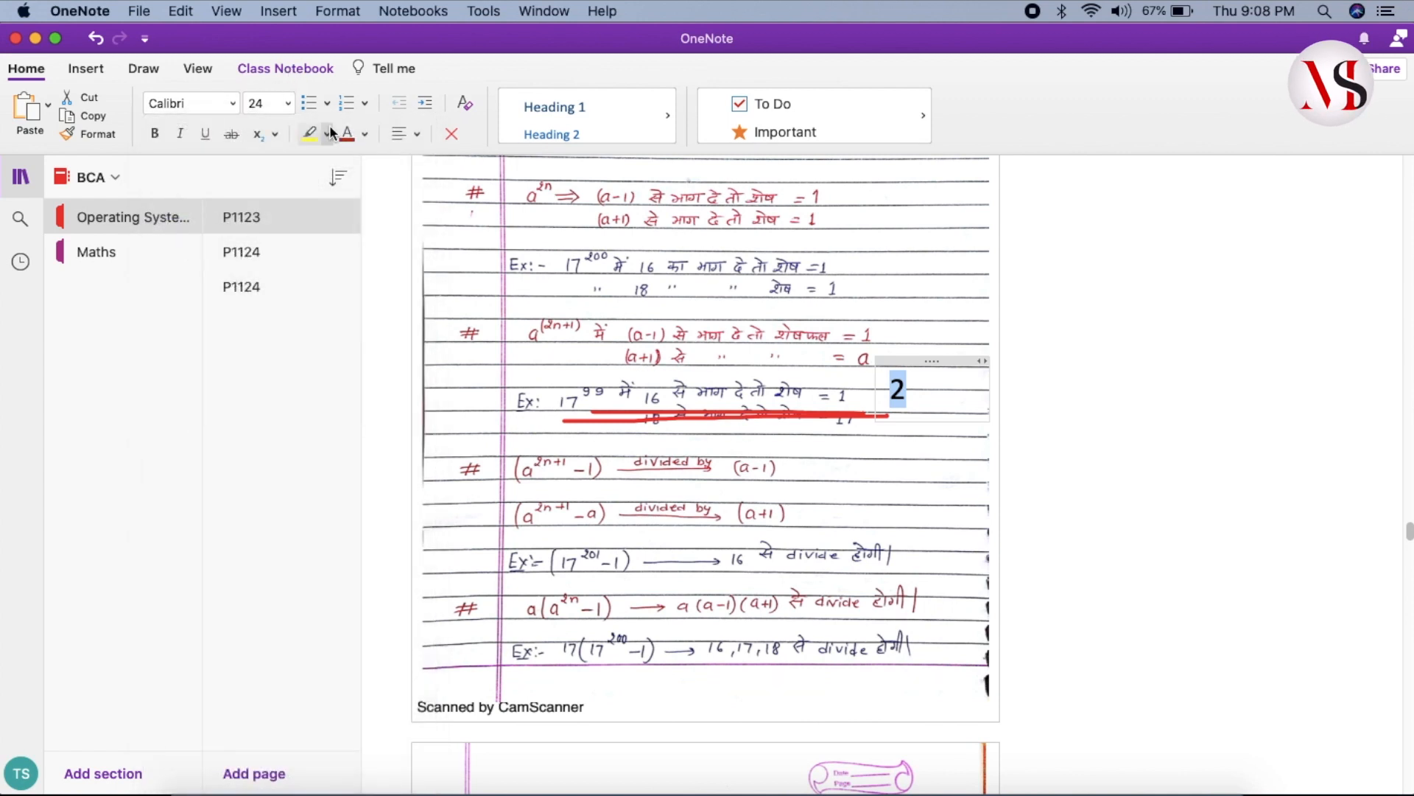
click(365, 136)
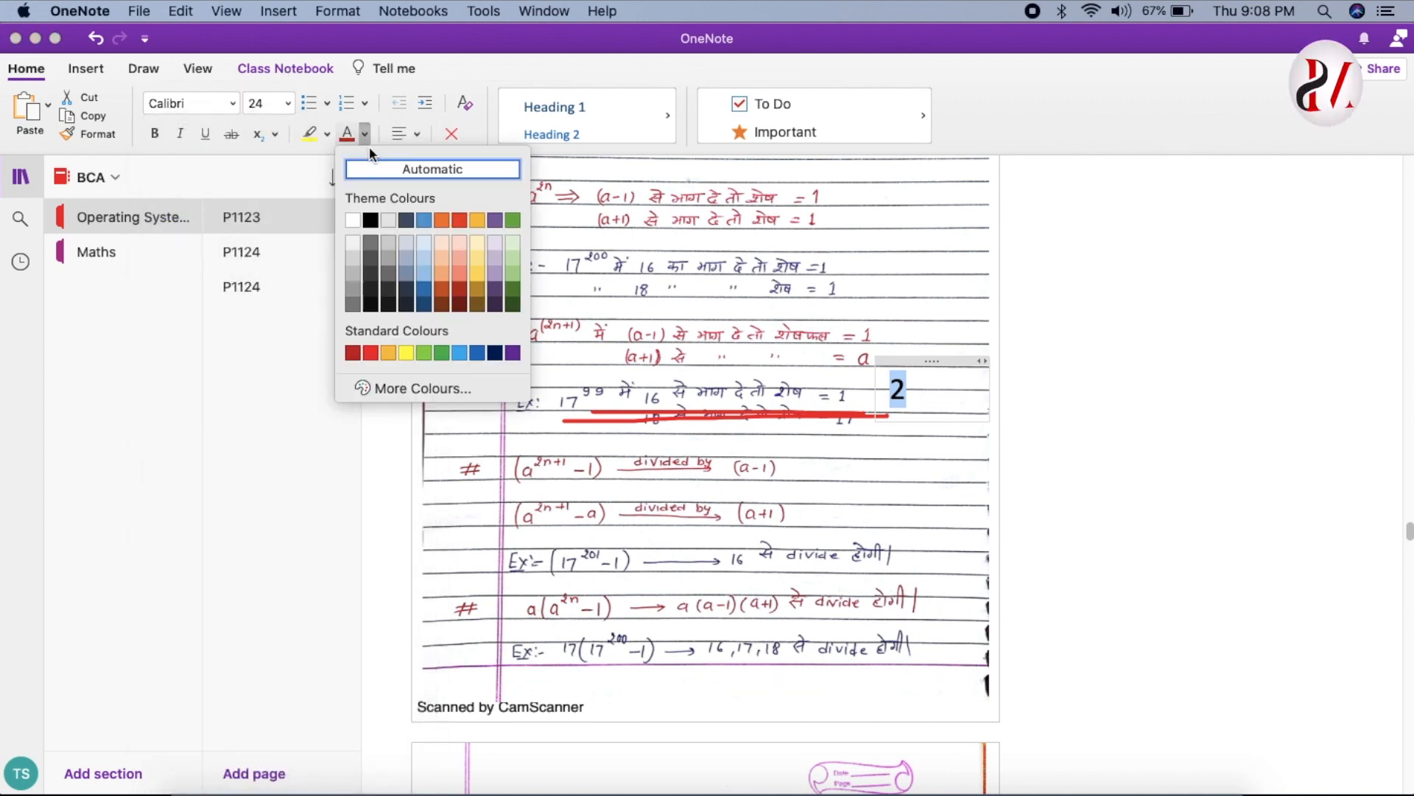
click(464, 289)
click(882, 475)
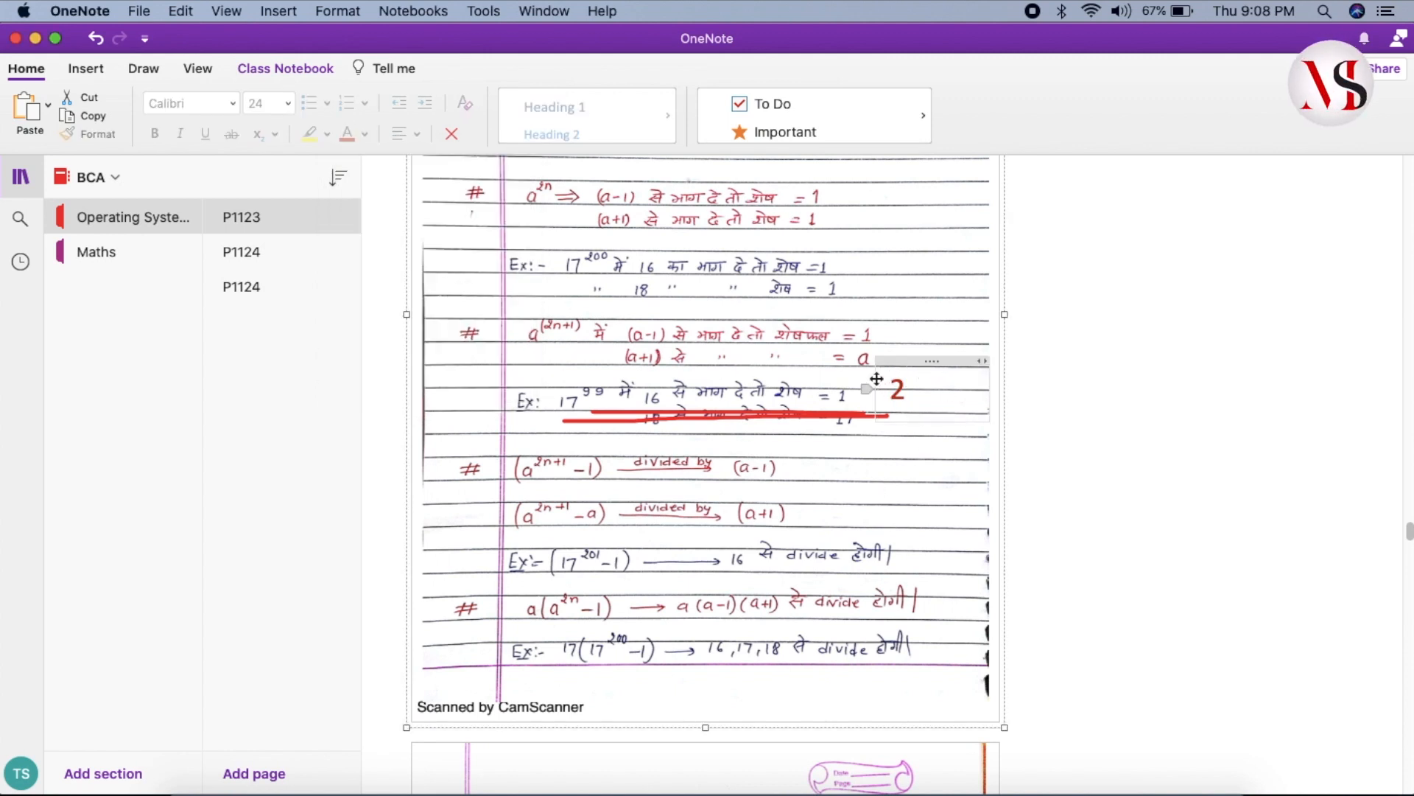
- Scroll down through the scanned notes and back up to the top of page P1123
scroll(805, 484, down, 5)
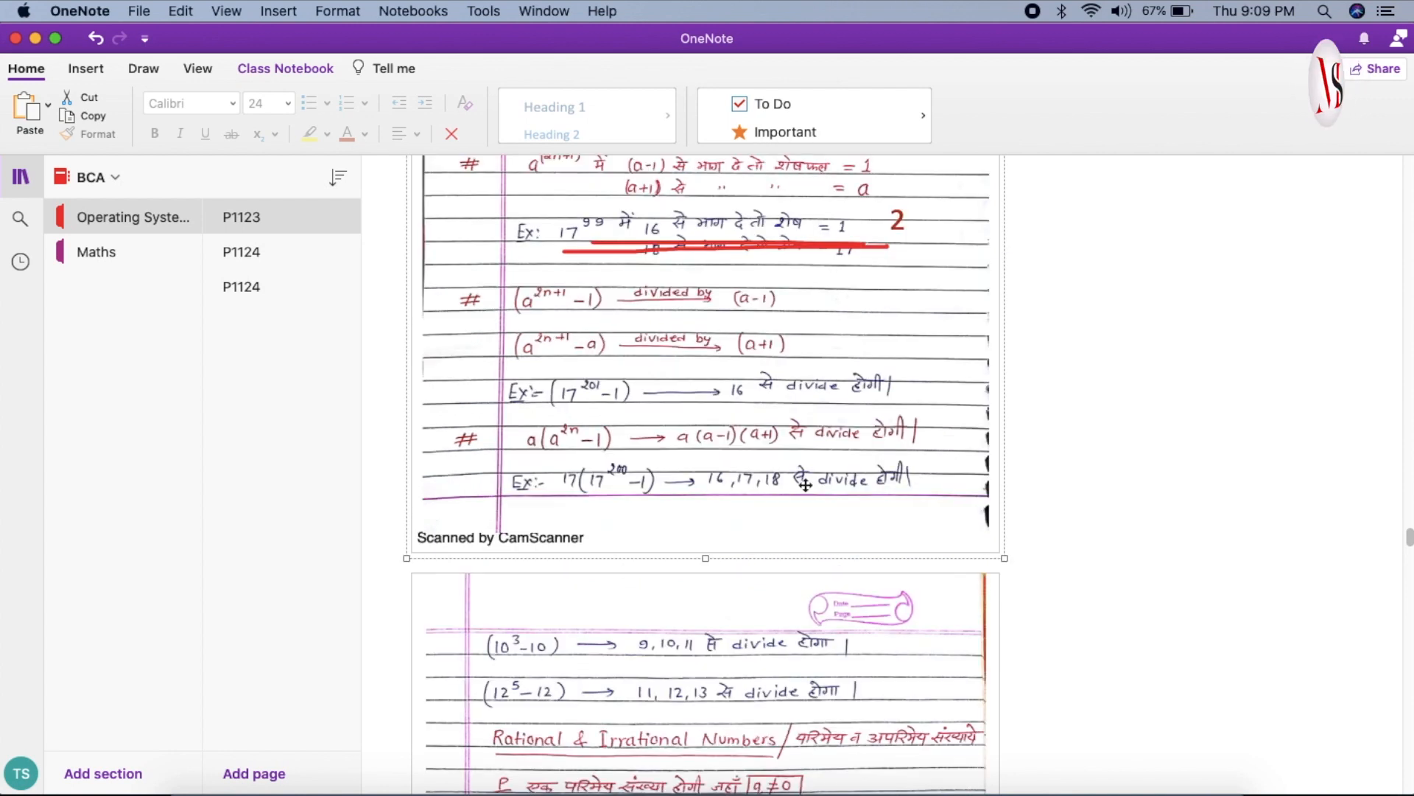
scroll(805, 485, down, 15)
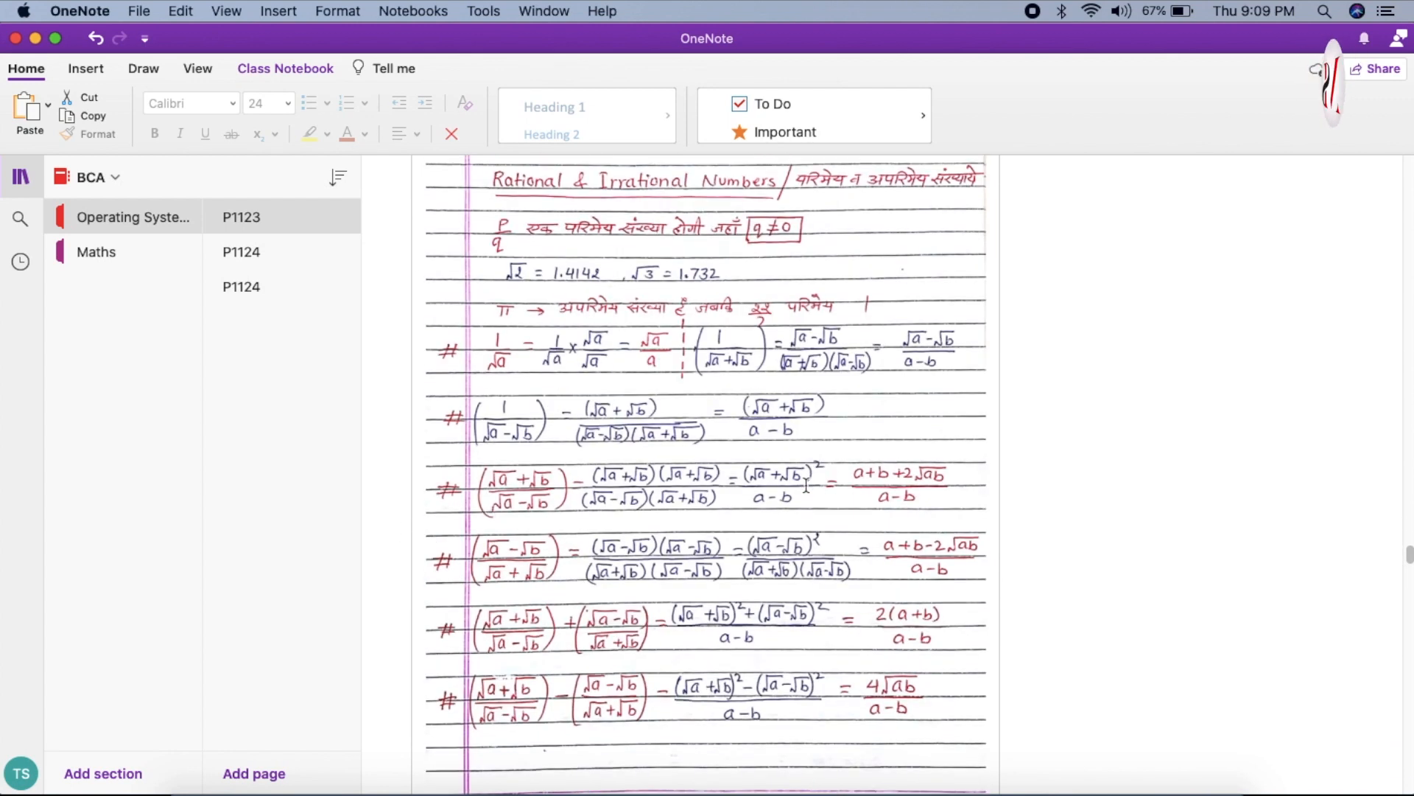
scroll(807, 486, up, 20)
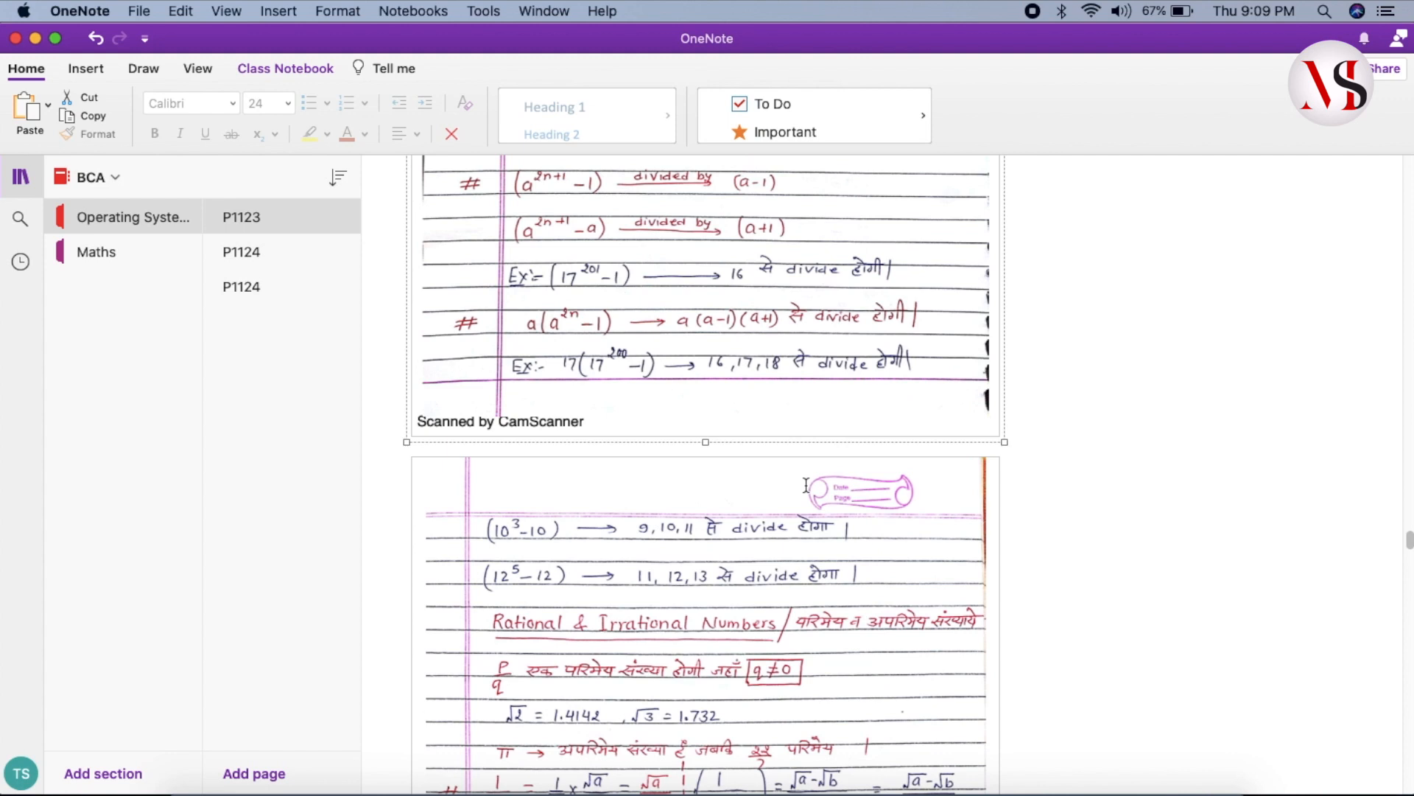
scroll(806, 485, up, 20)
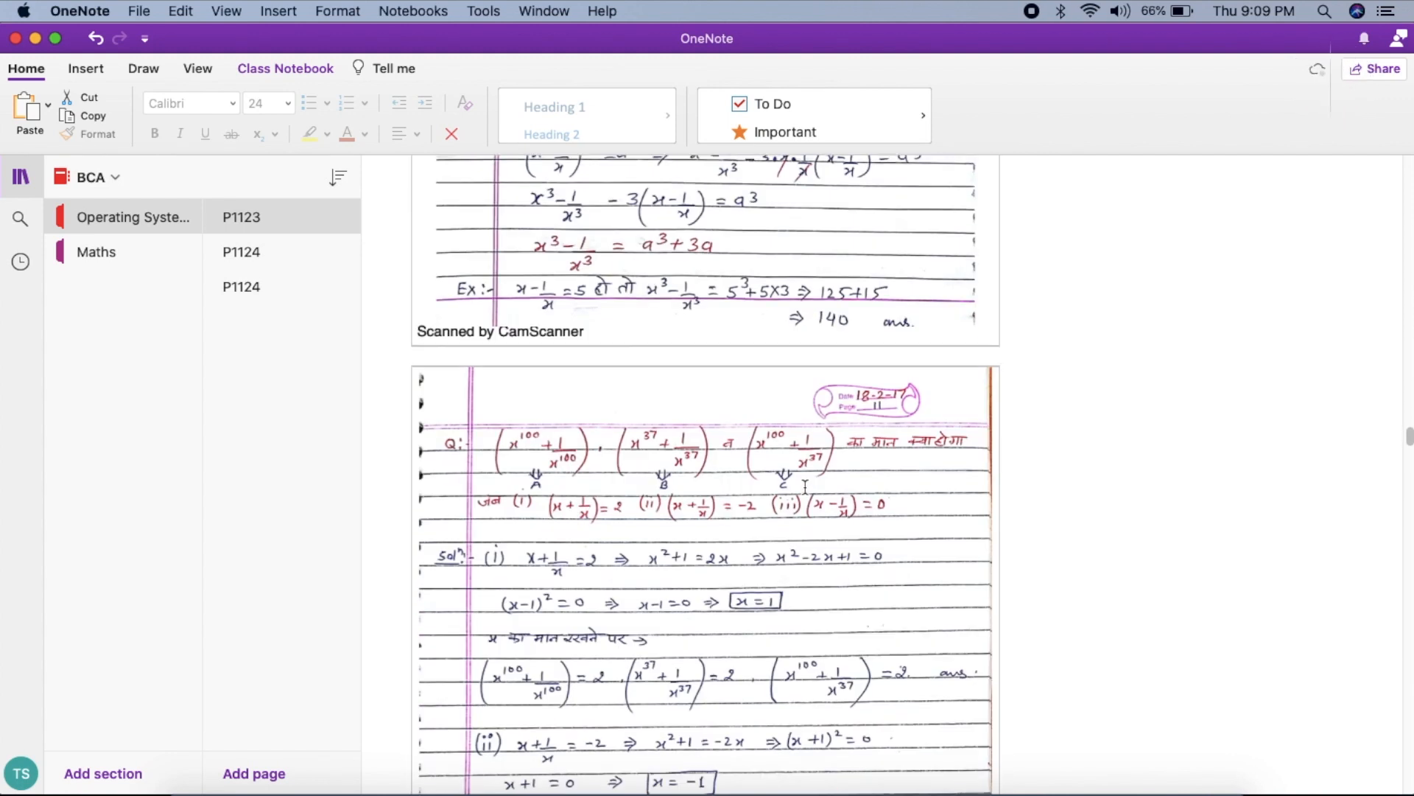
scroll(805, 487, up, 20)
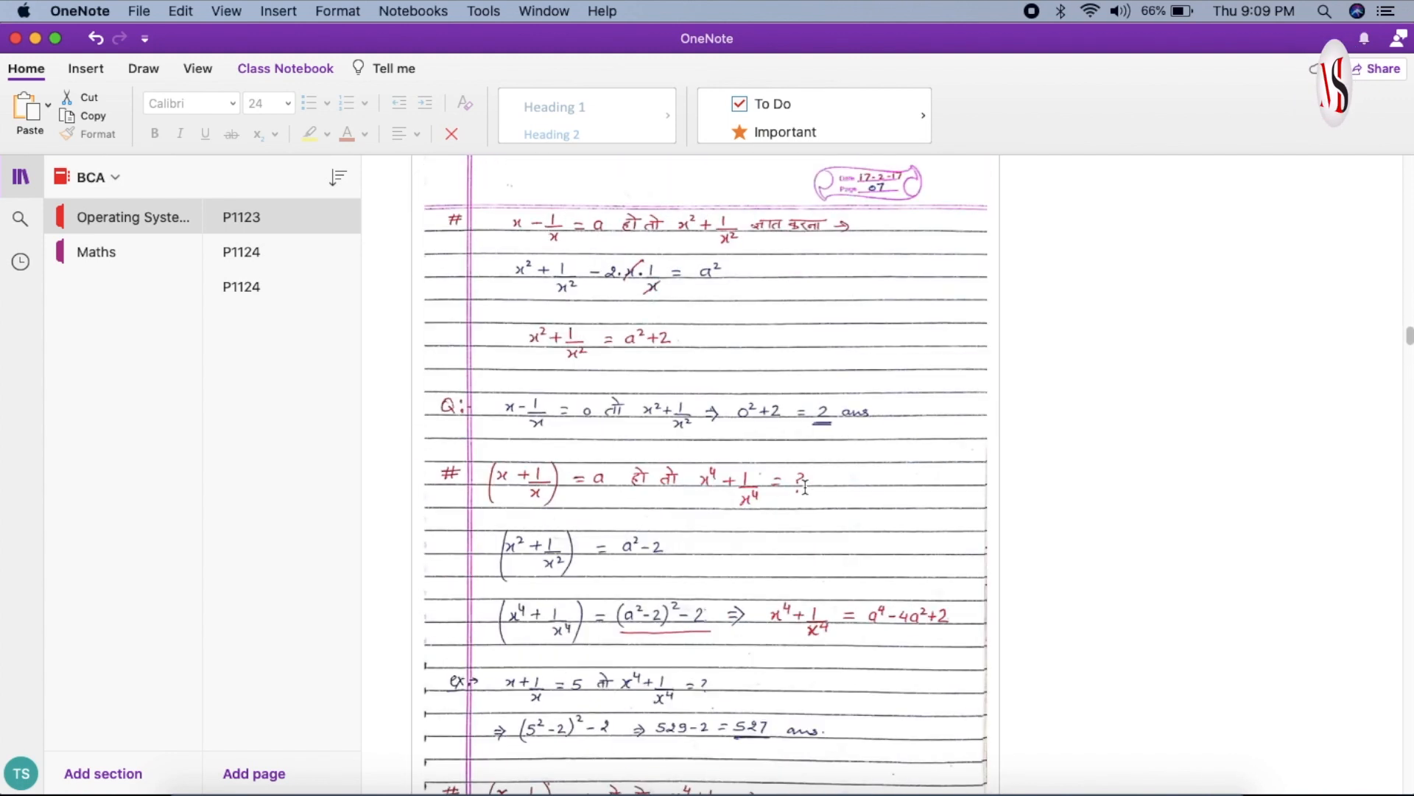
scroll(805, 489, up, 15)
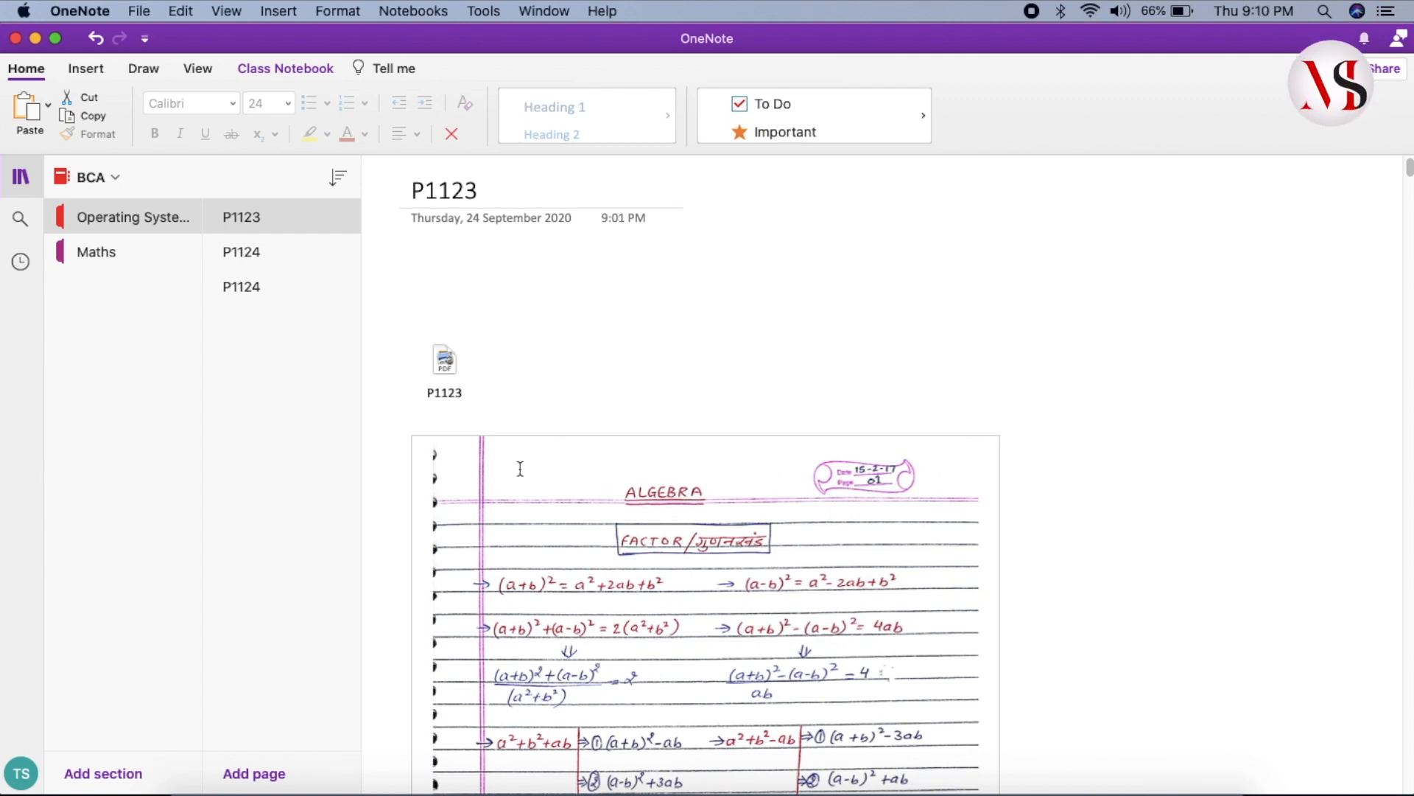
click(519, 471)
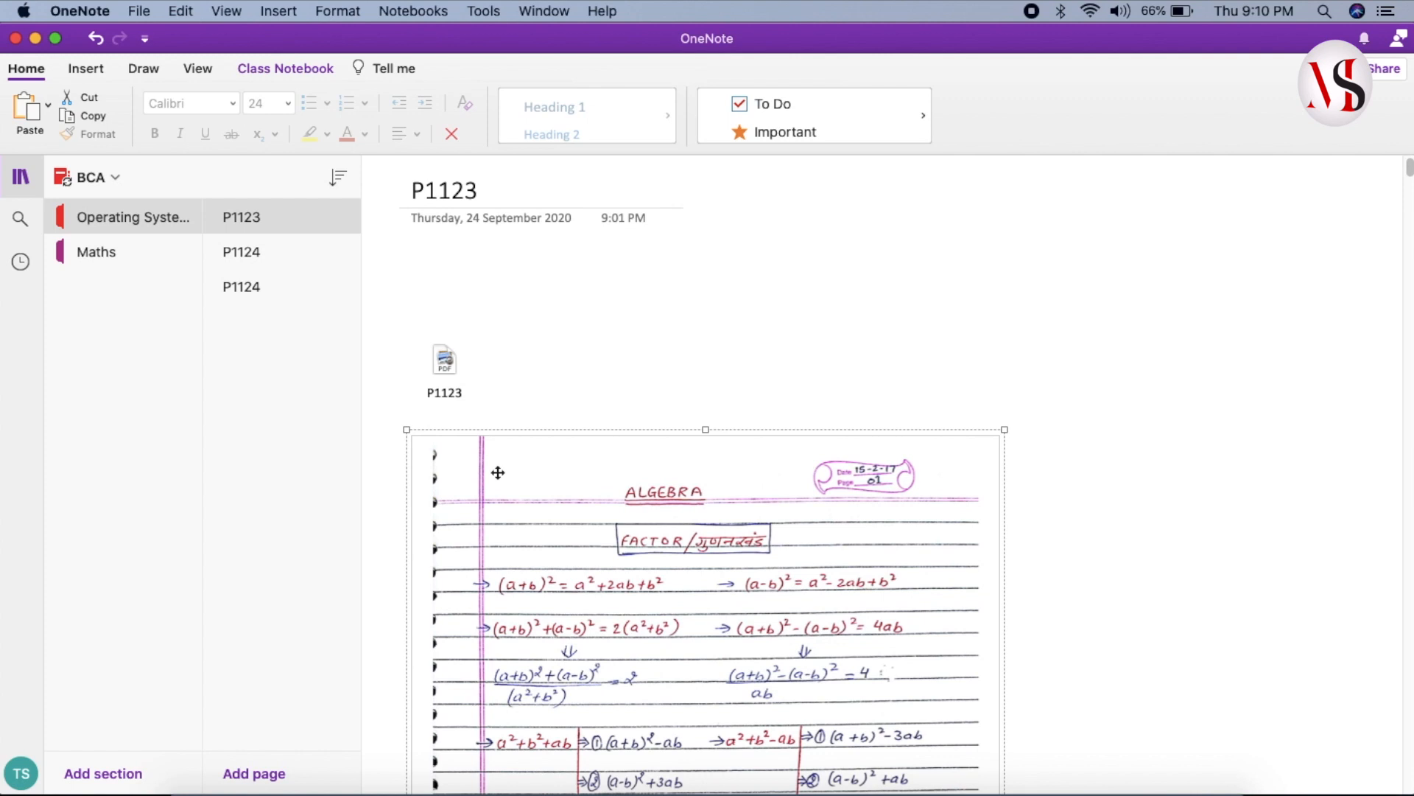
click(498, 472)
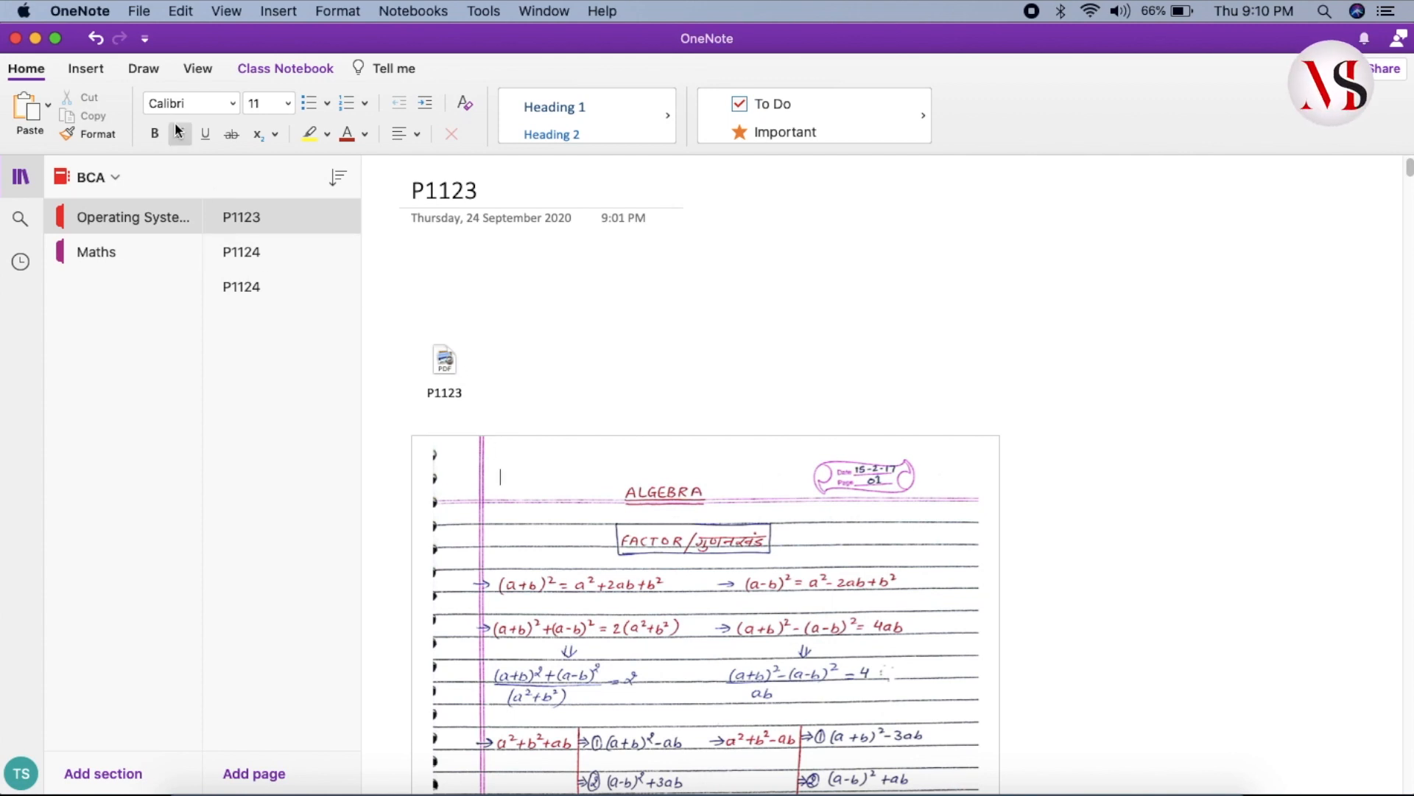
click(151, 74)
click(205, 110)
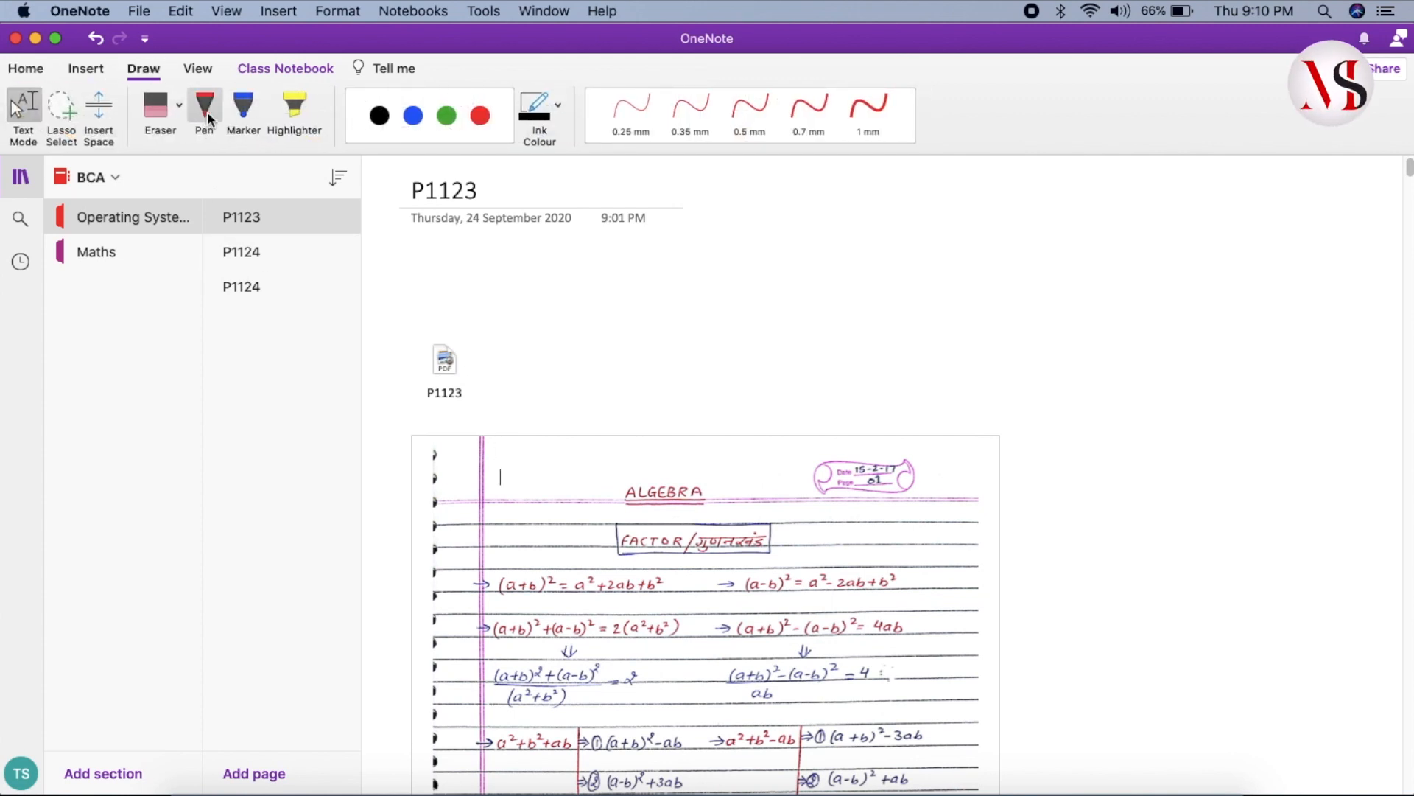
mouse_move(508, 495)
mouse_down()
mouse_move(523, 514)
mouse_move(530, 495)
mouse_move(554, 554)
mouse_up()
mouse_move(566, 498)
mouse_down()
mouse_move(579, 546)
mouse_move(566, 500)
mouse_up()
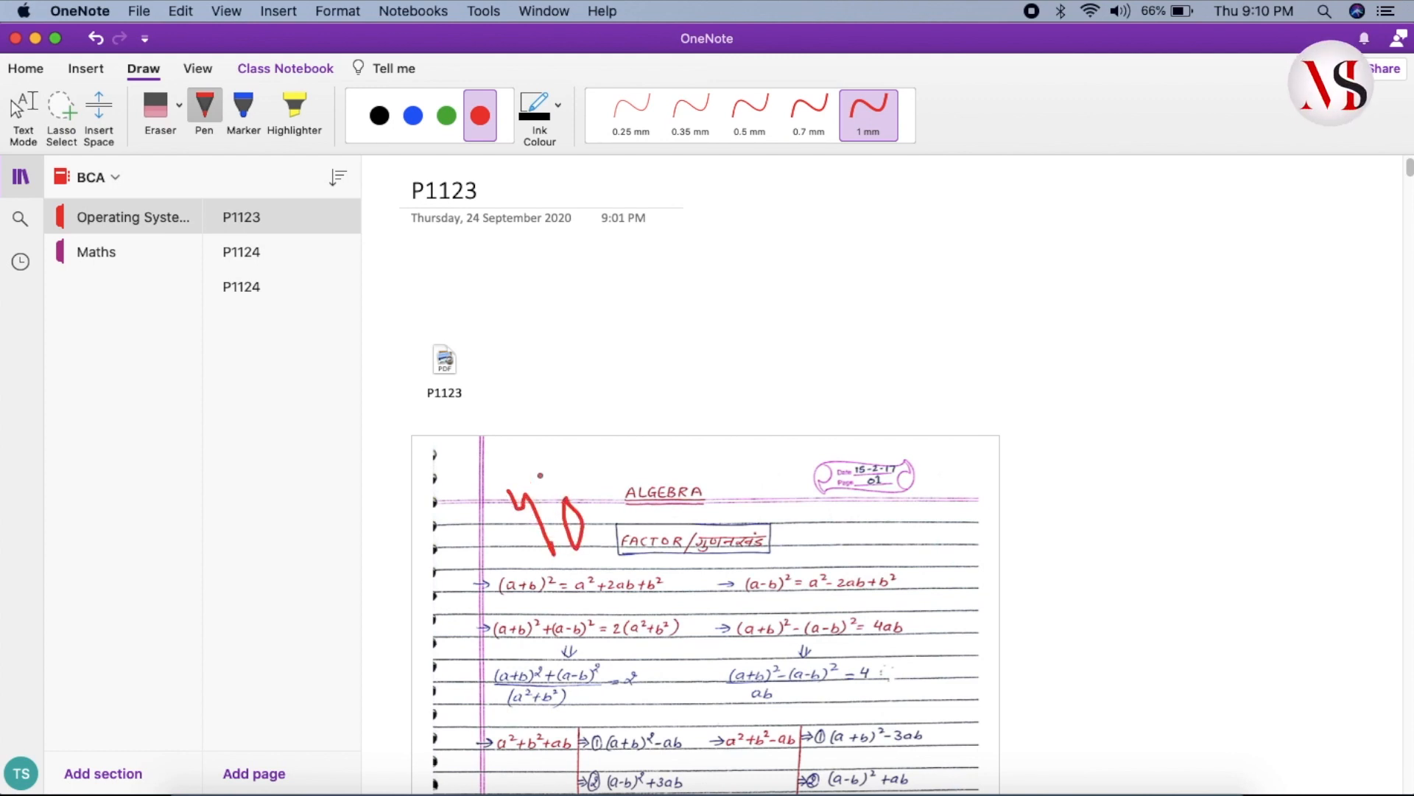
click(156, 104)
click(565, 544)
click(549, 542)
click(23, 107)
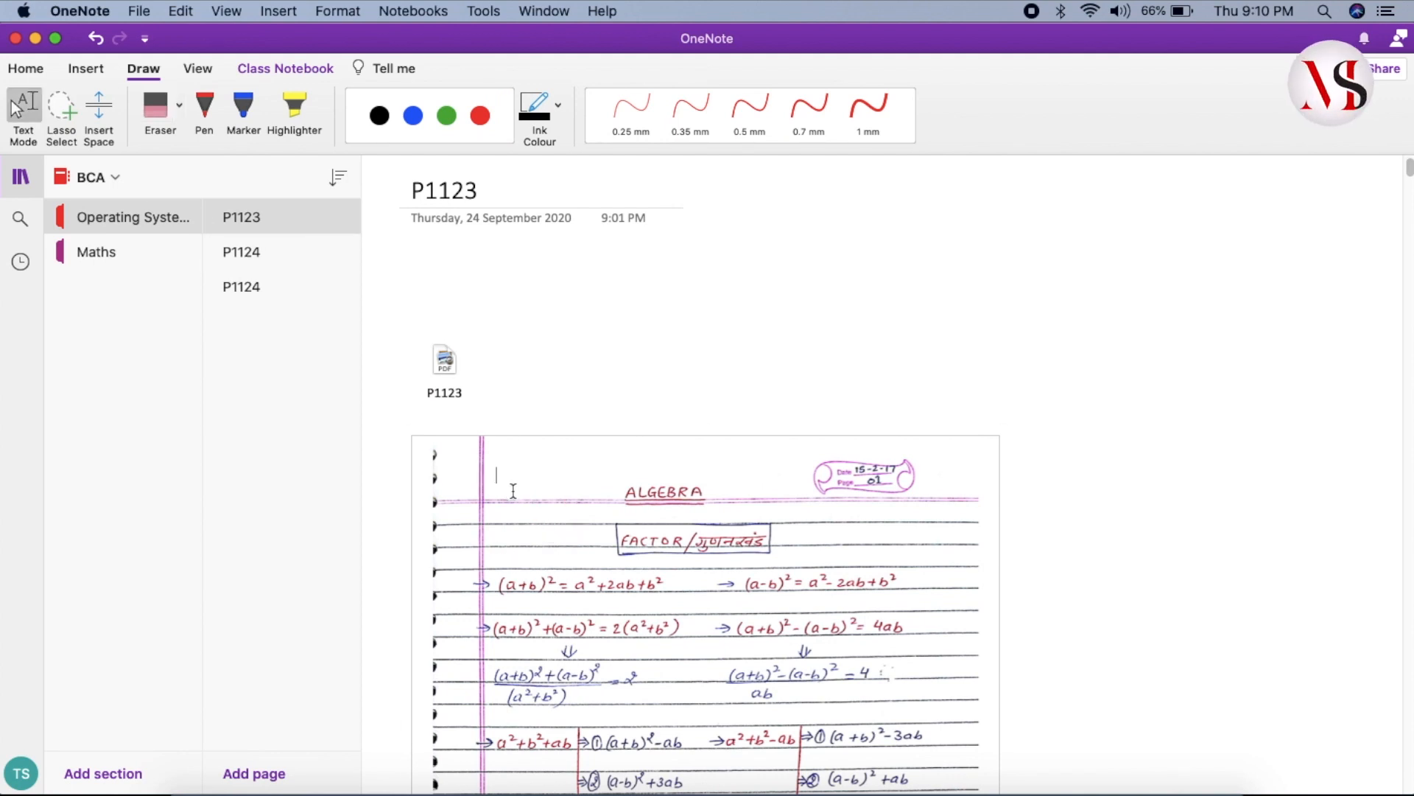
- Type 40 at the top of the ALGEBRA scan and enlarge it to 48 pt
text(40)
drag(514, 482, 480, 470)
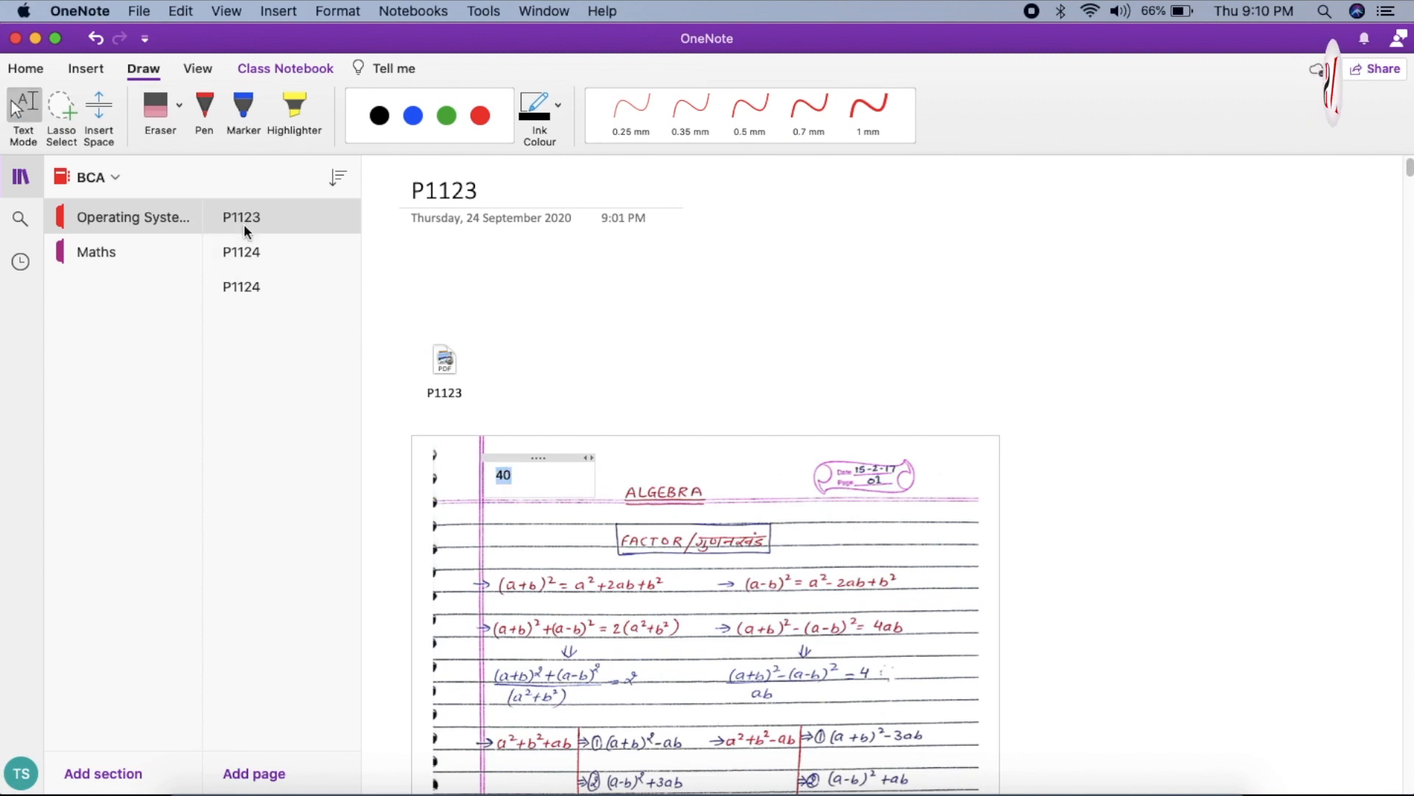
click(37, 69)
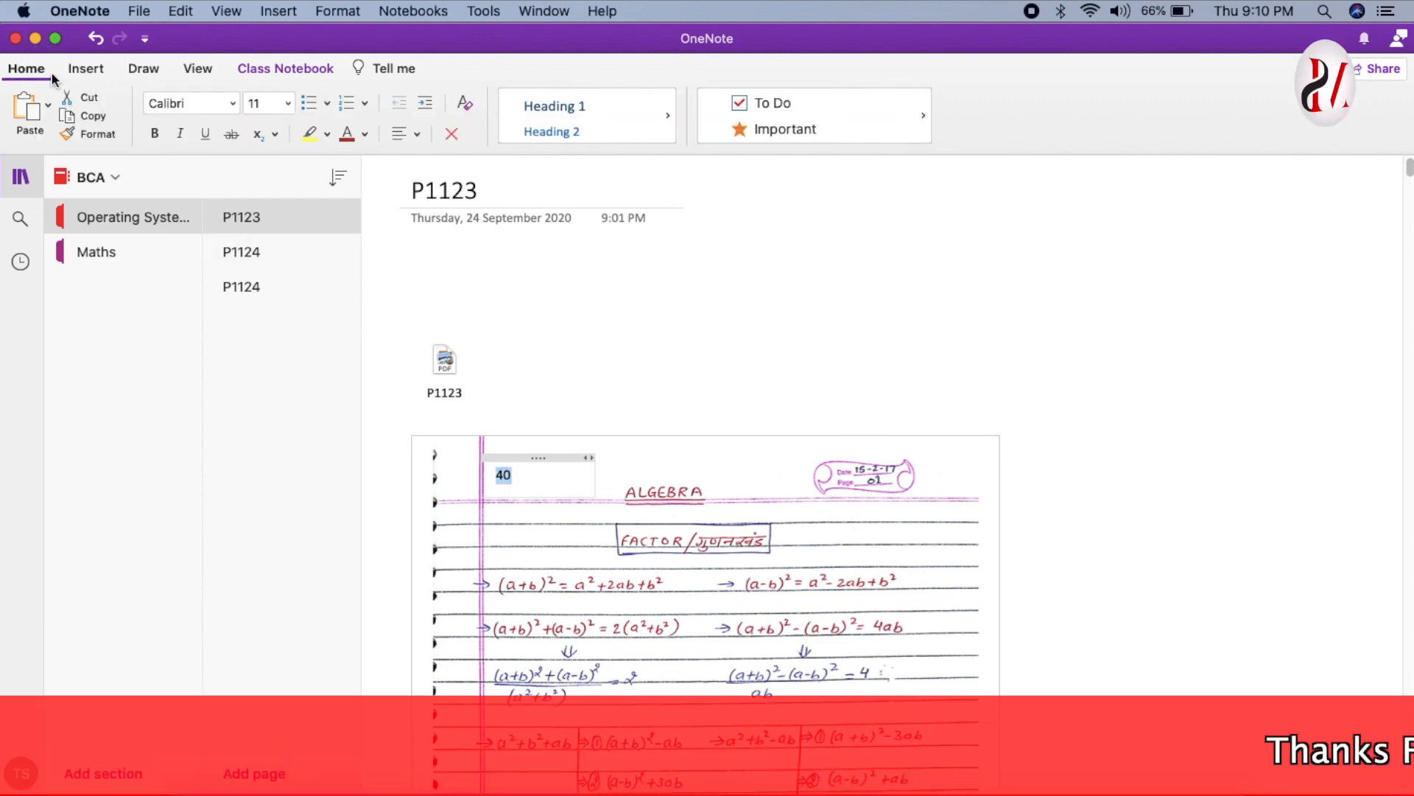
click(288, 103)
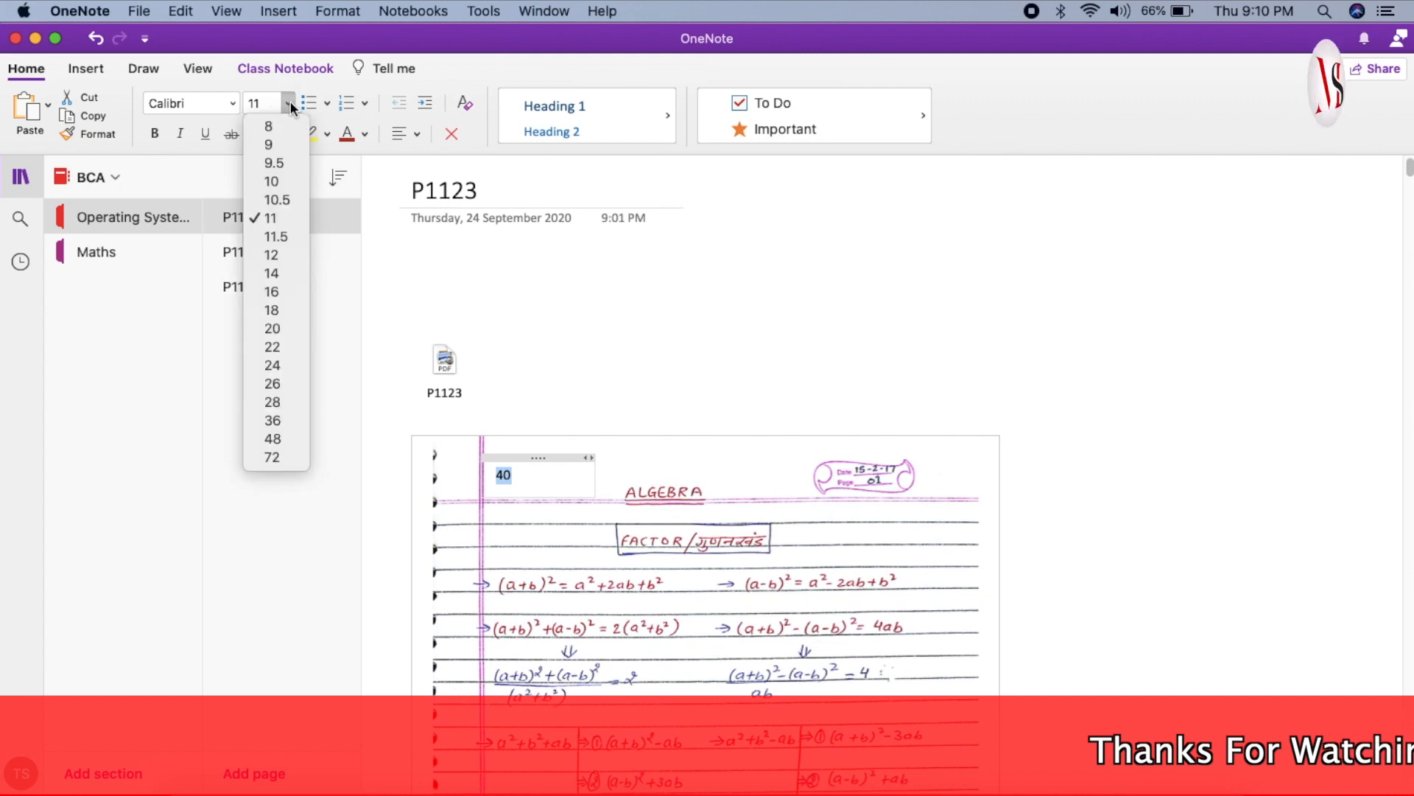
click(277, 439)
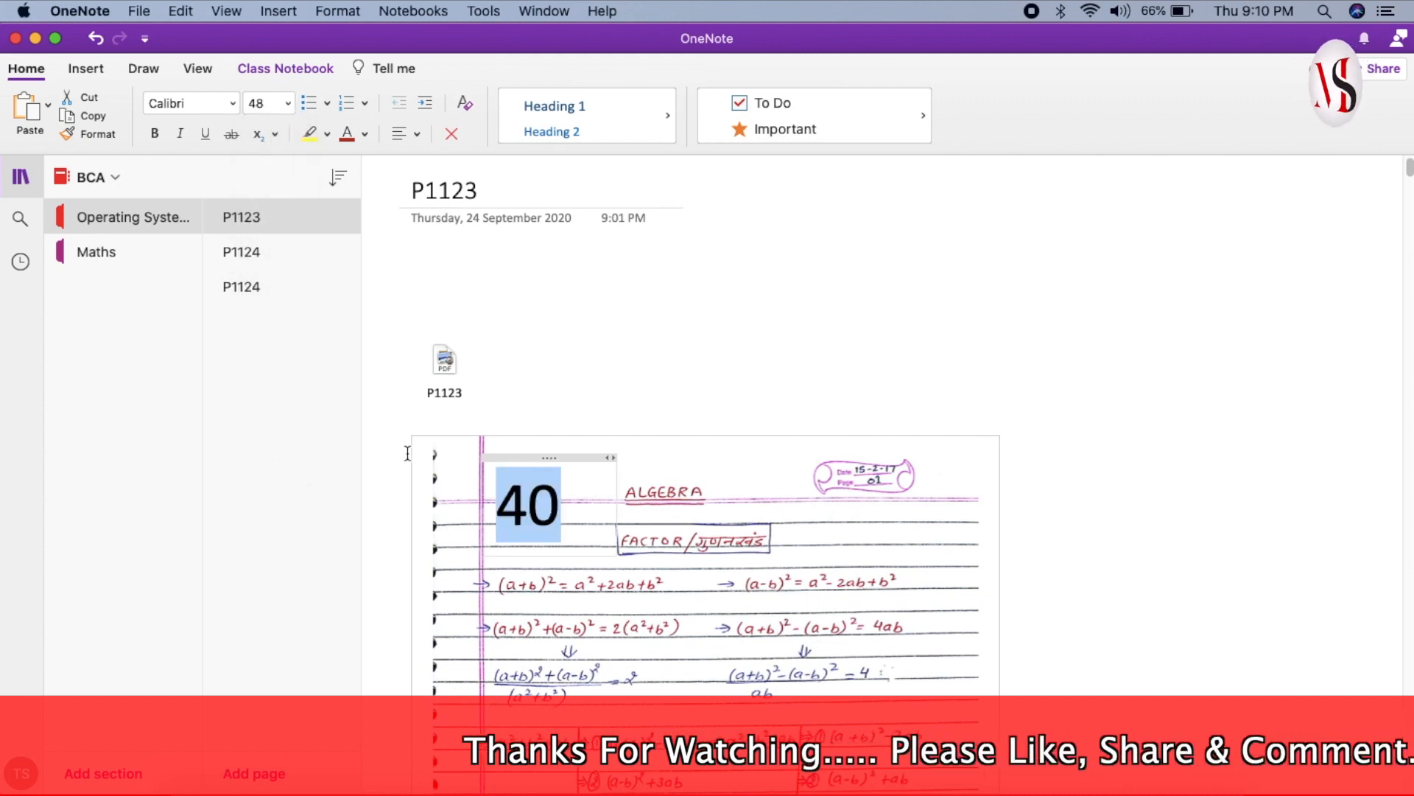
click(593, 455)
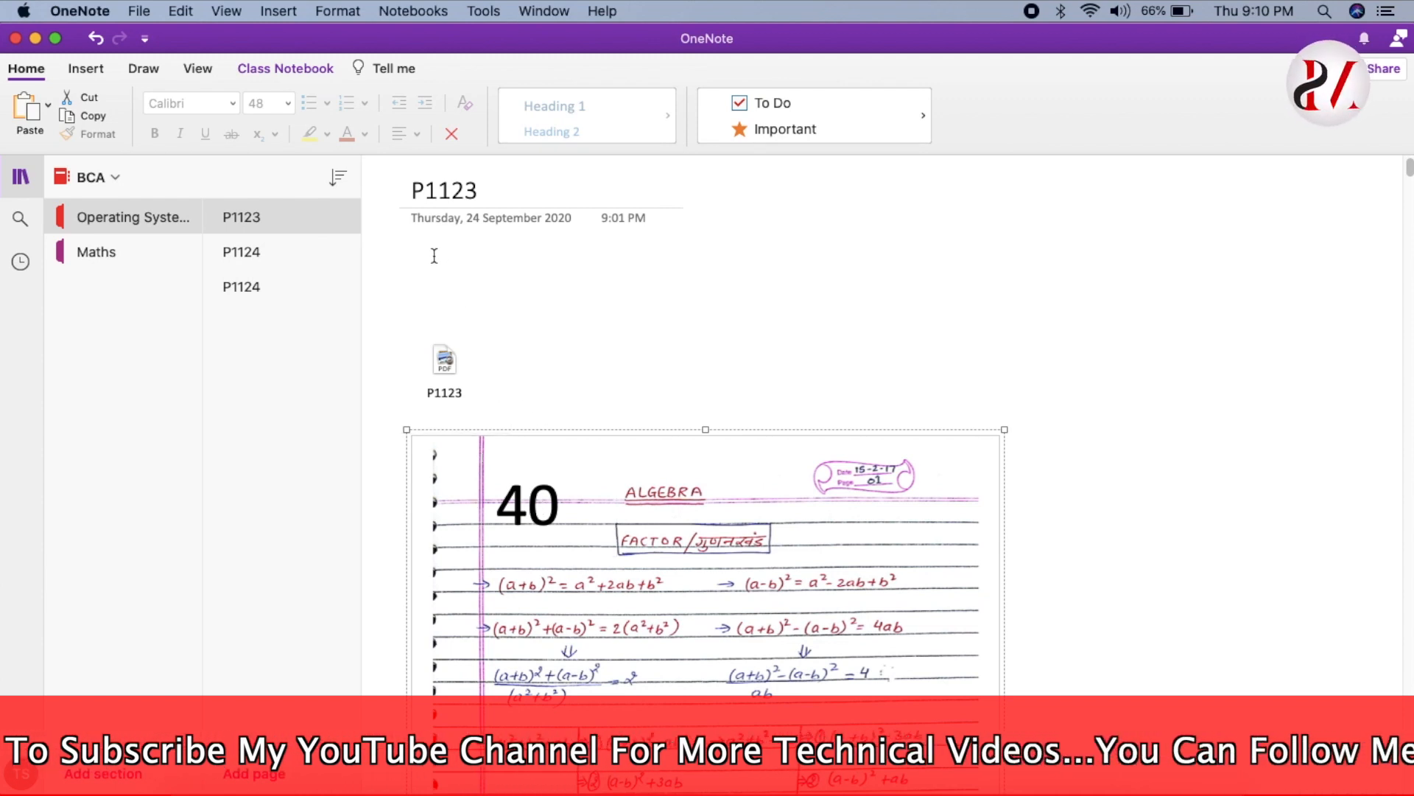
- Start a Save as PDF export of page P1123, then minimize OneNote
click(140, 12)
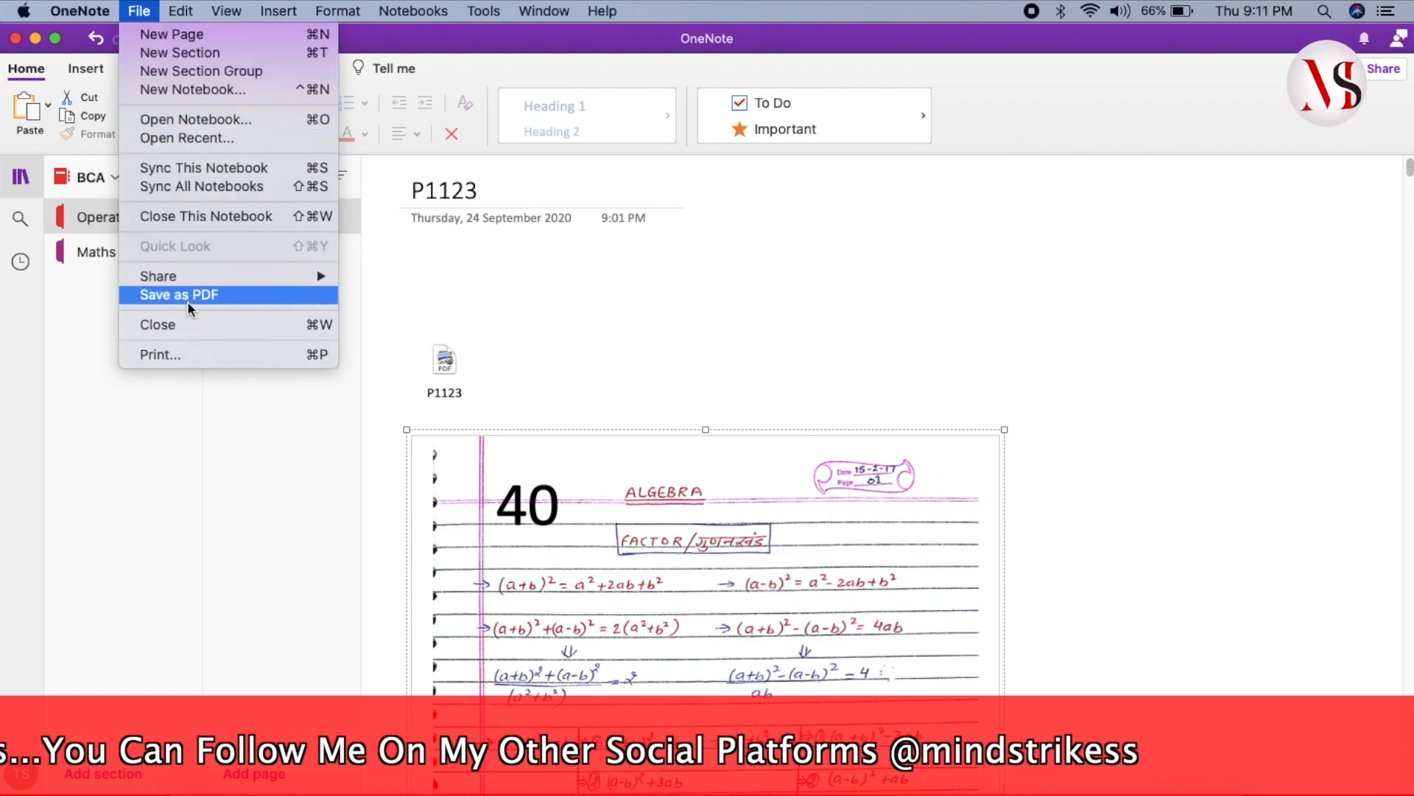
click(245, 295)
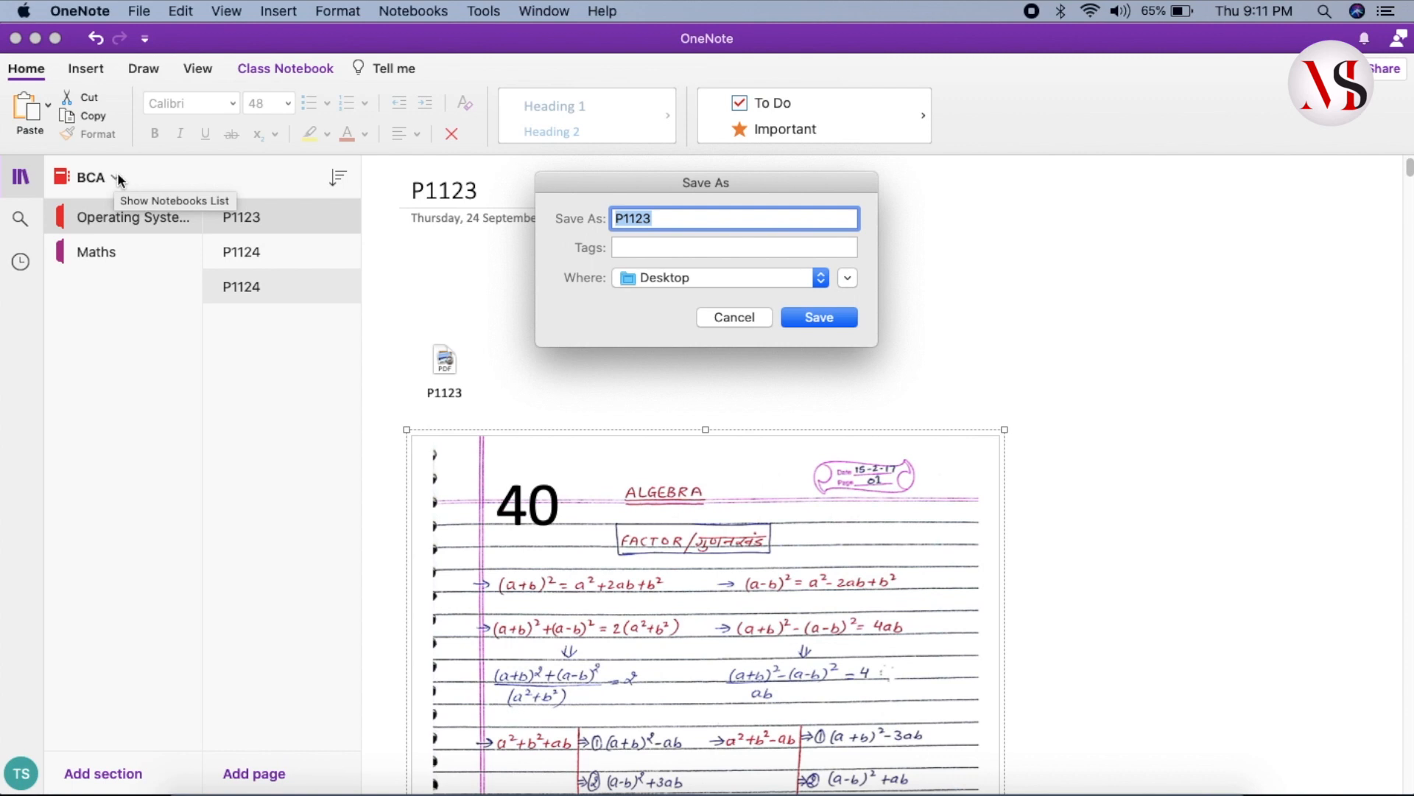
click(37, 41)
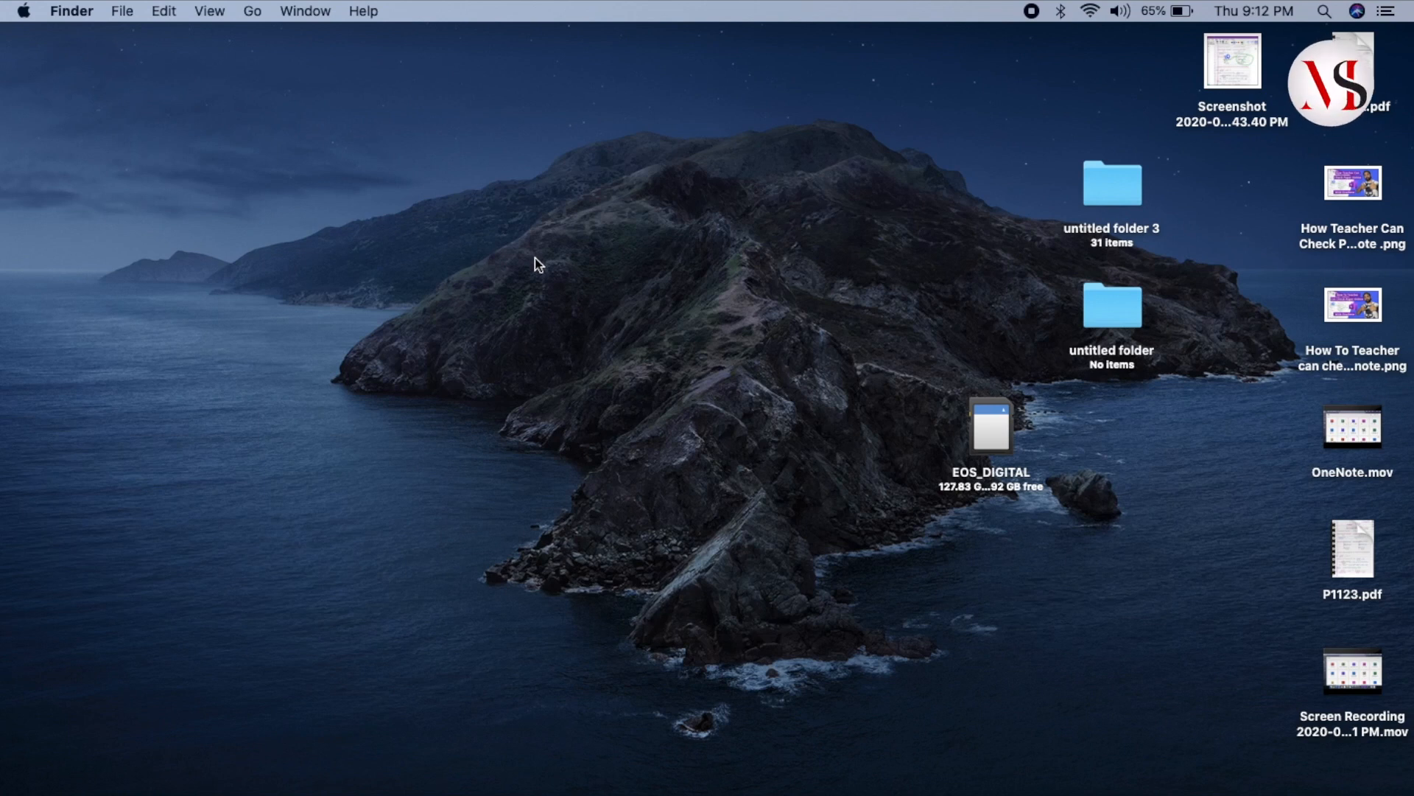
- Create a new folder on the desktop and rename it BCA
right_click(535, 259)
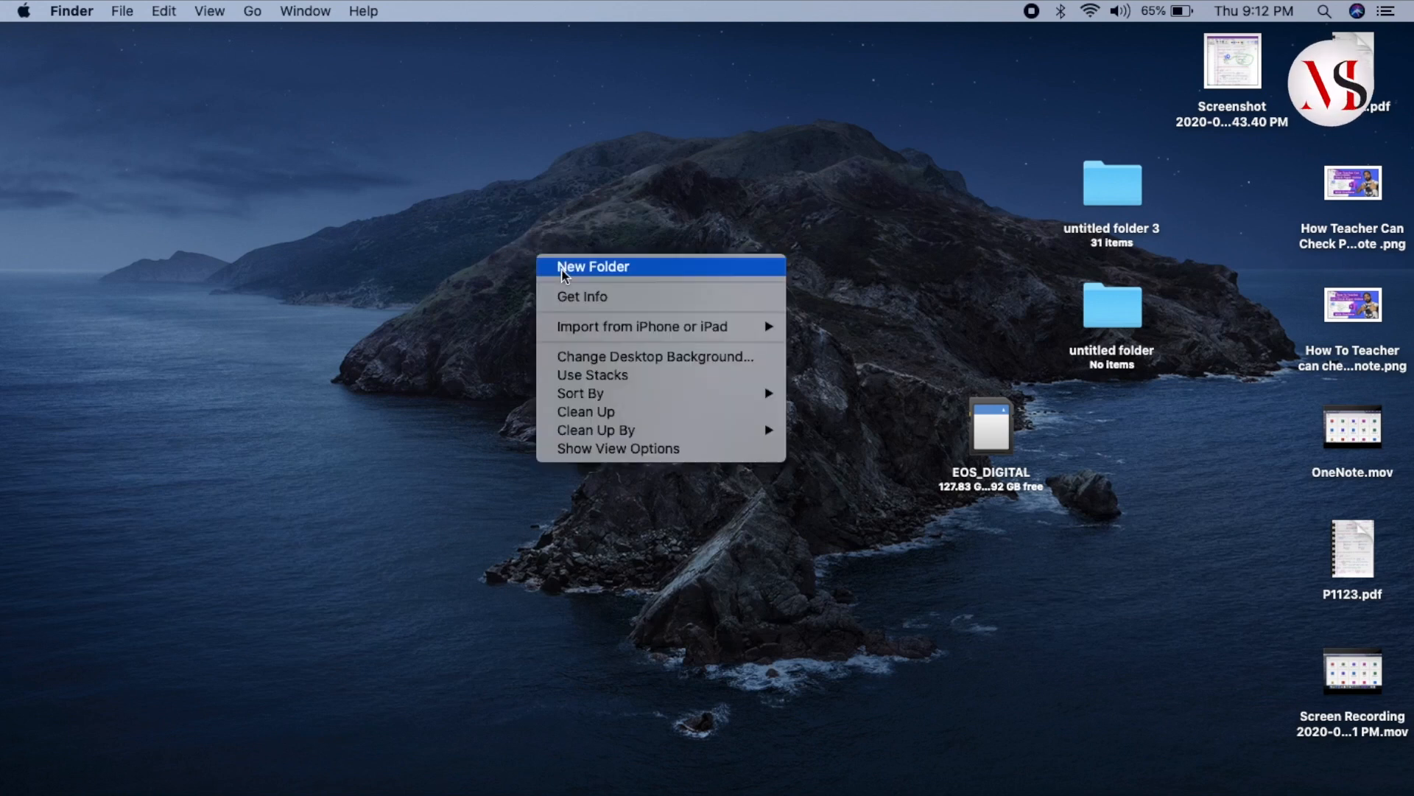
click(633, 269)
right_click(519, 322)
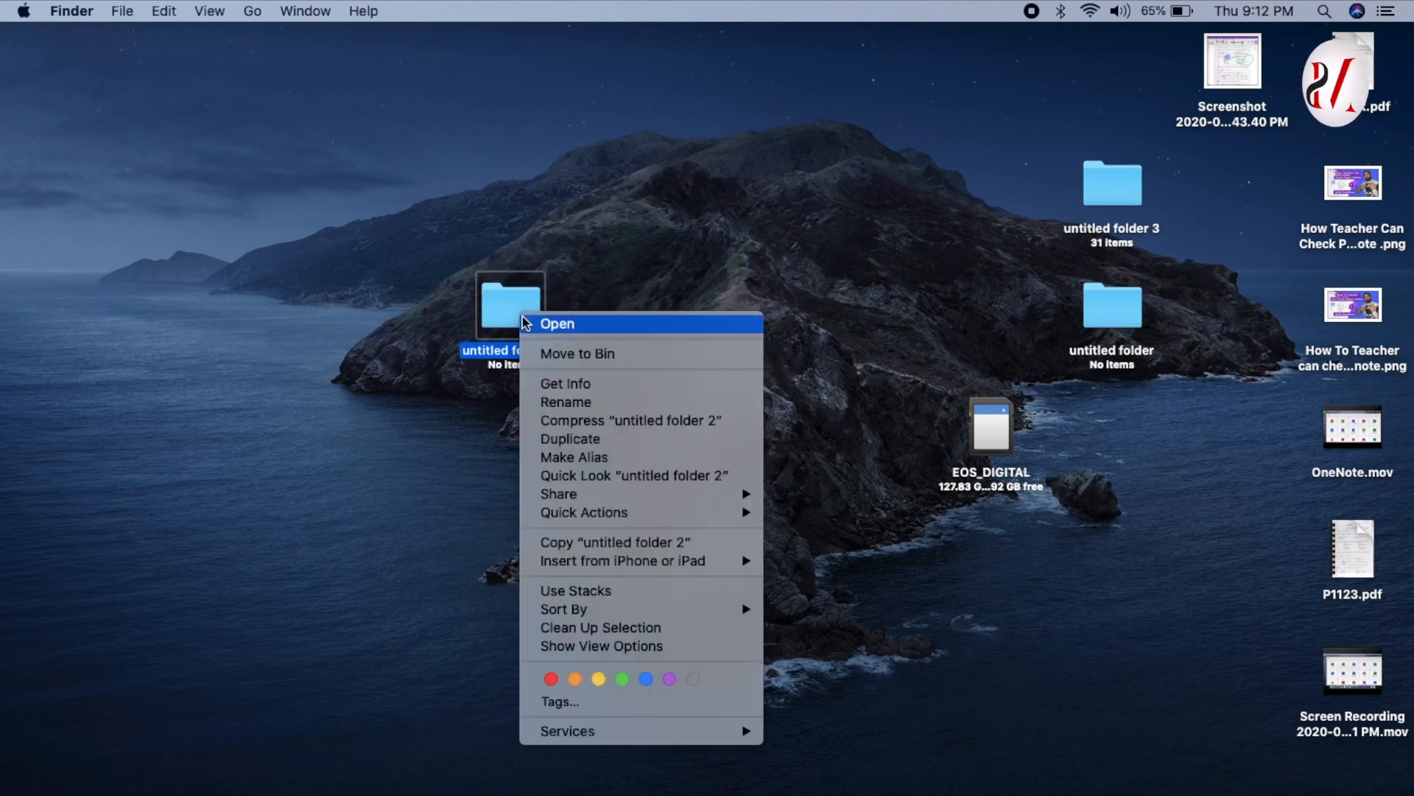
click(546, 407)
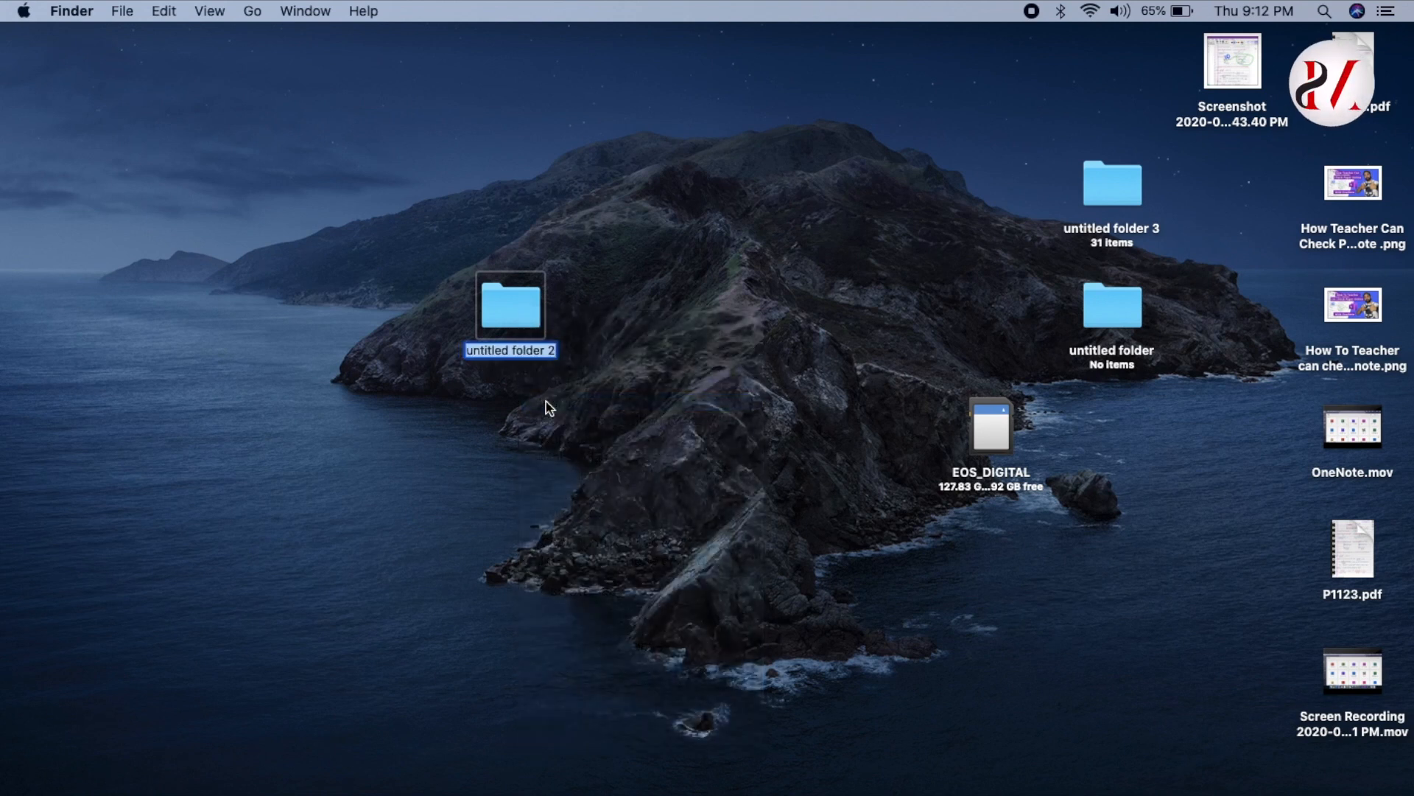
text(BCA)
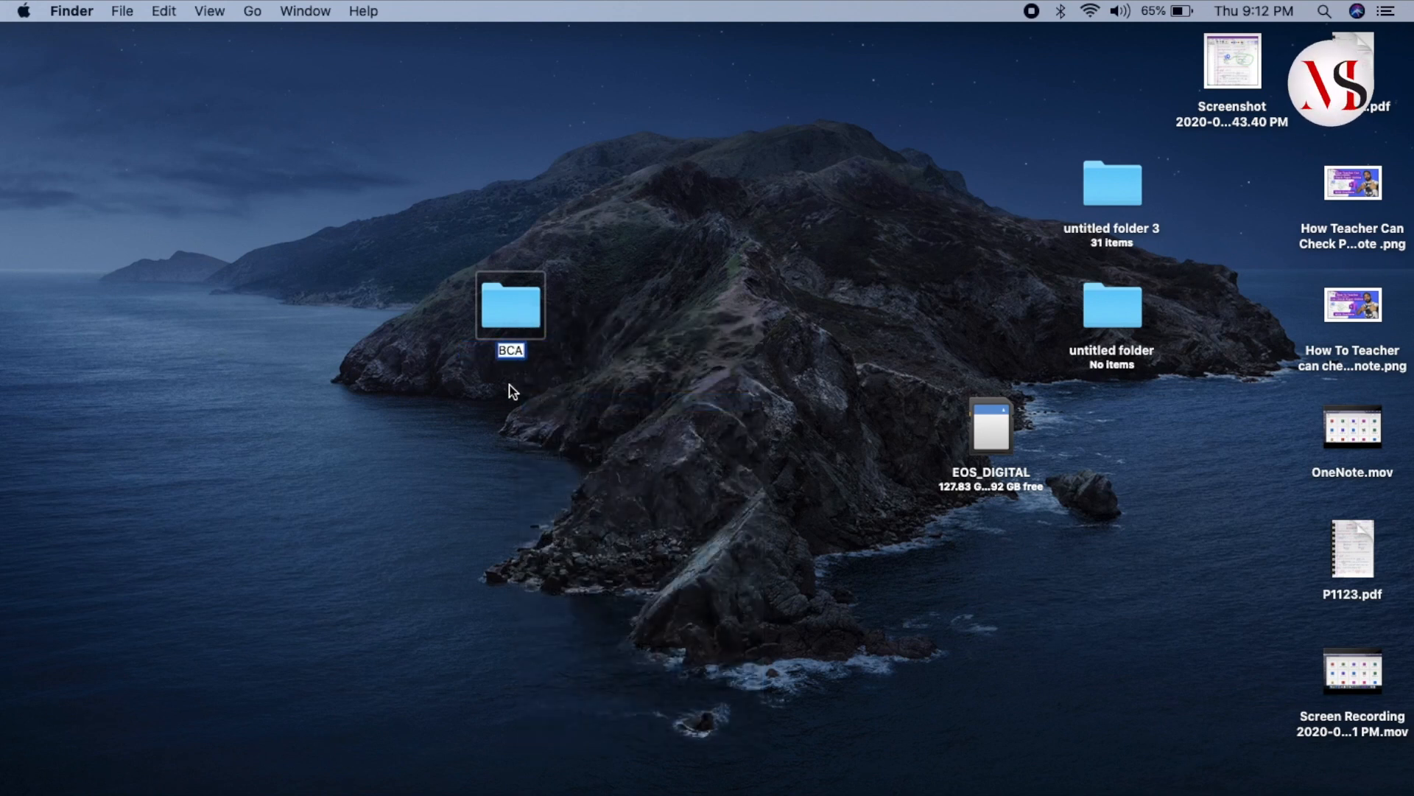
click(511, 385)
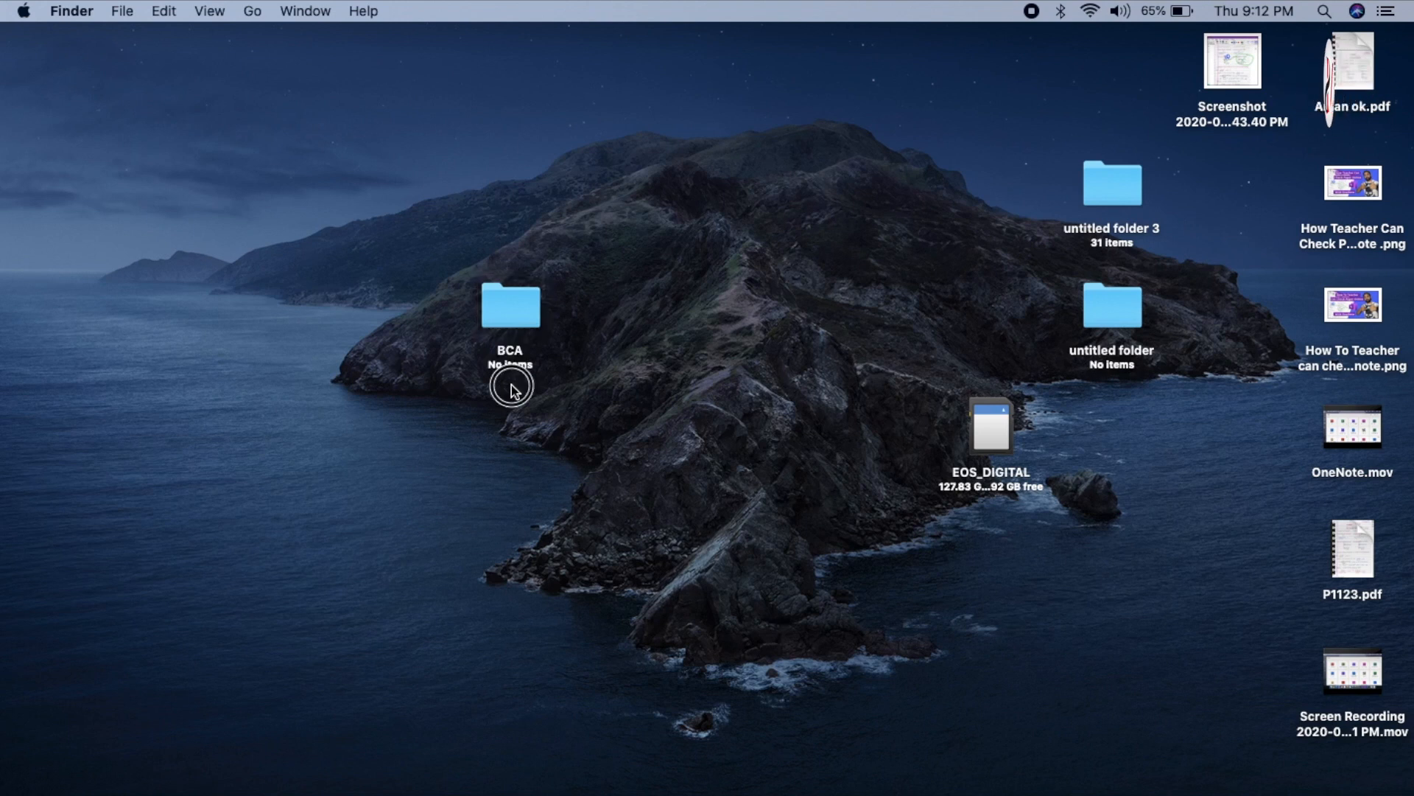
- Open BCA and create a new untitled folder inside it
double_click(518, 305)
right_click(650, 255)
click(676, 256)
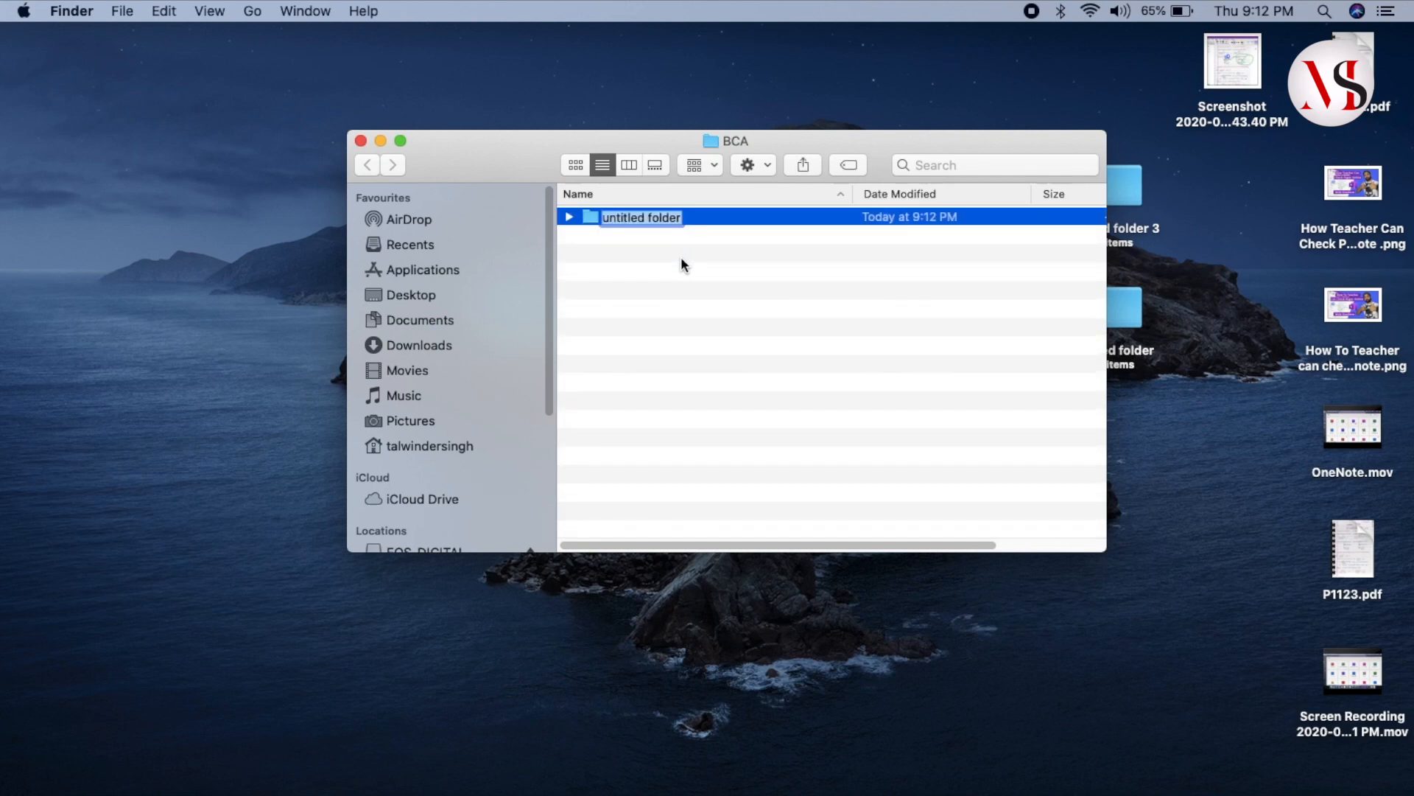
- Name the new subfolder 'Operating System' and open it
text(Op)
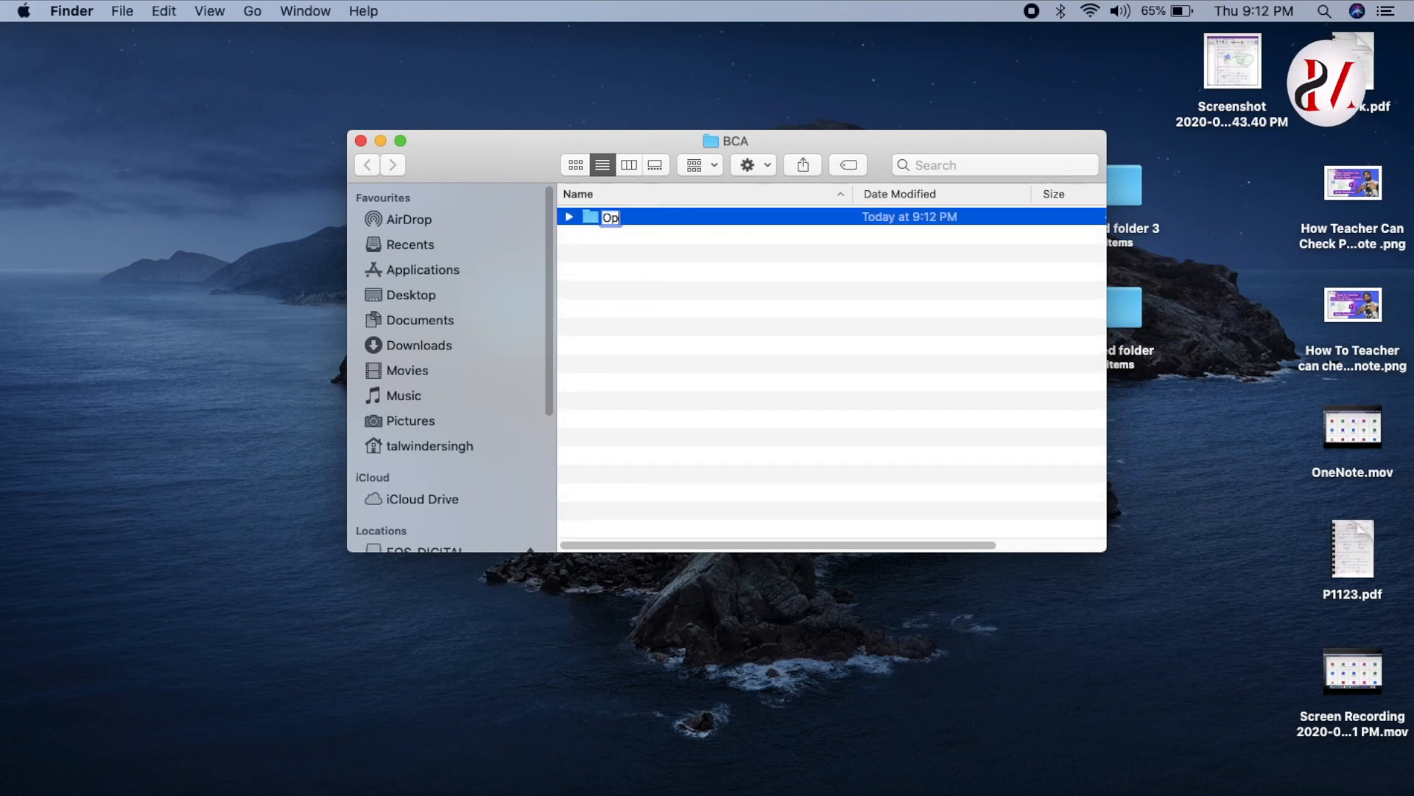
text(erating )
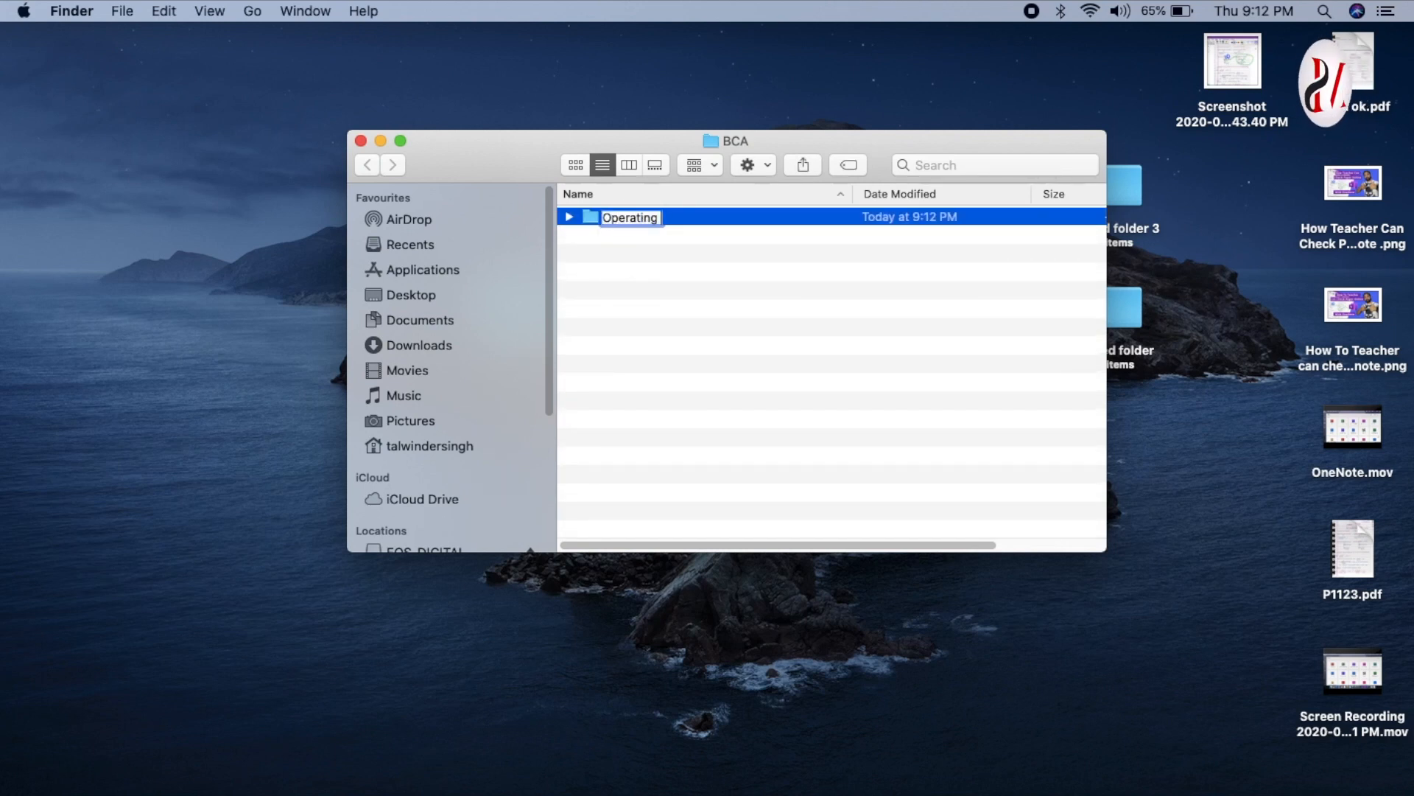
text(System)
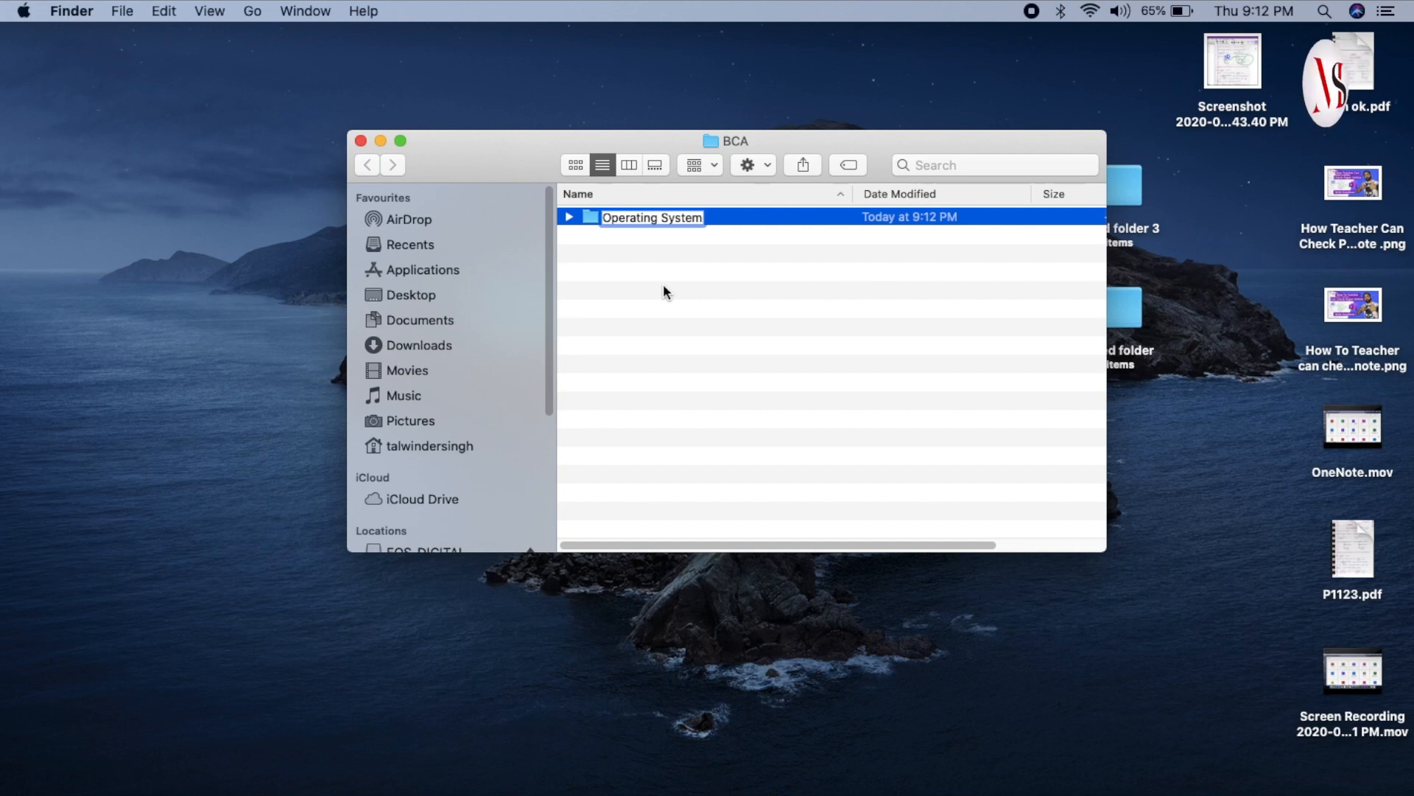
key(Return)
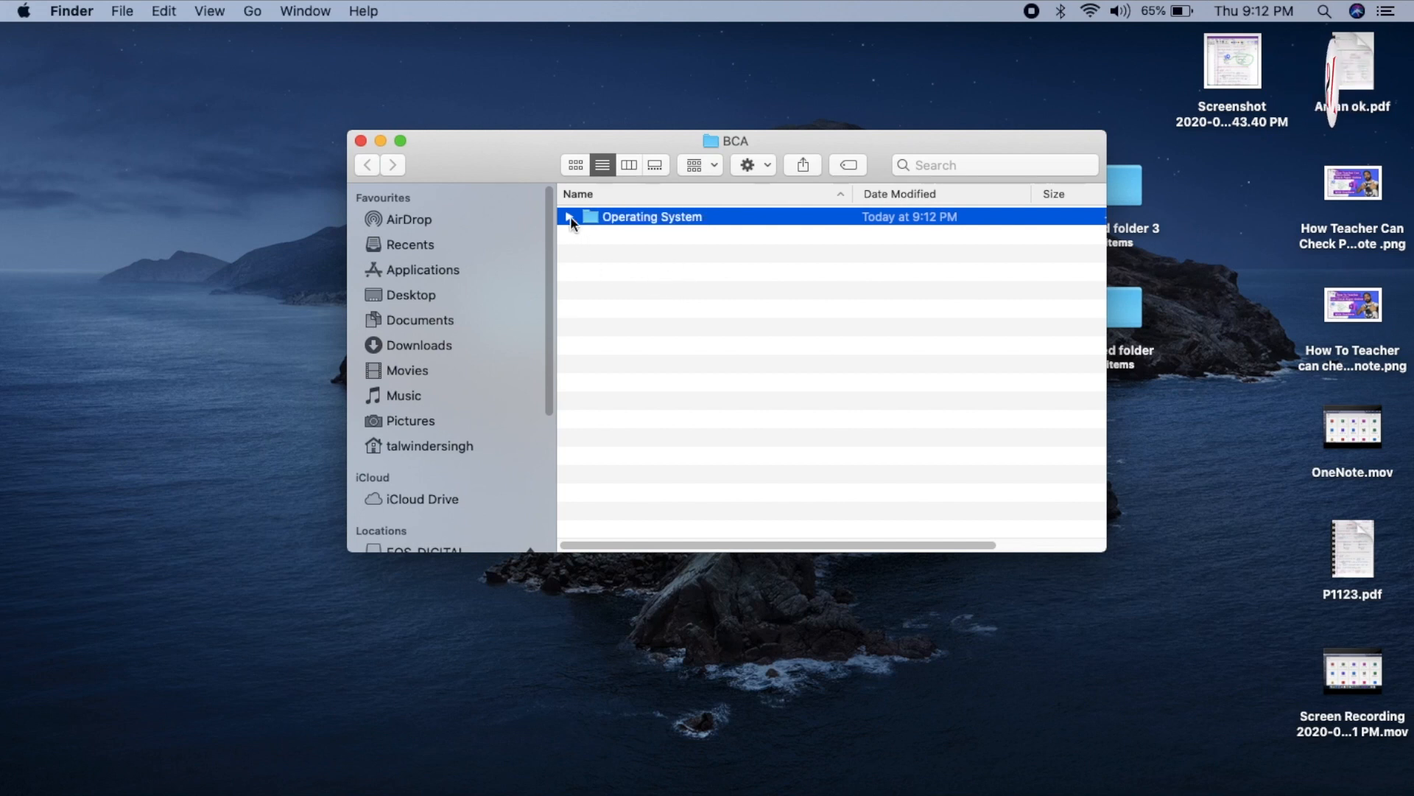
double_click(626, 220)
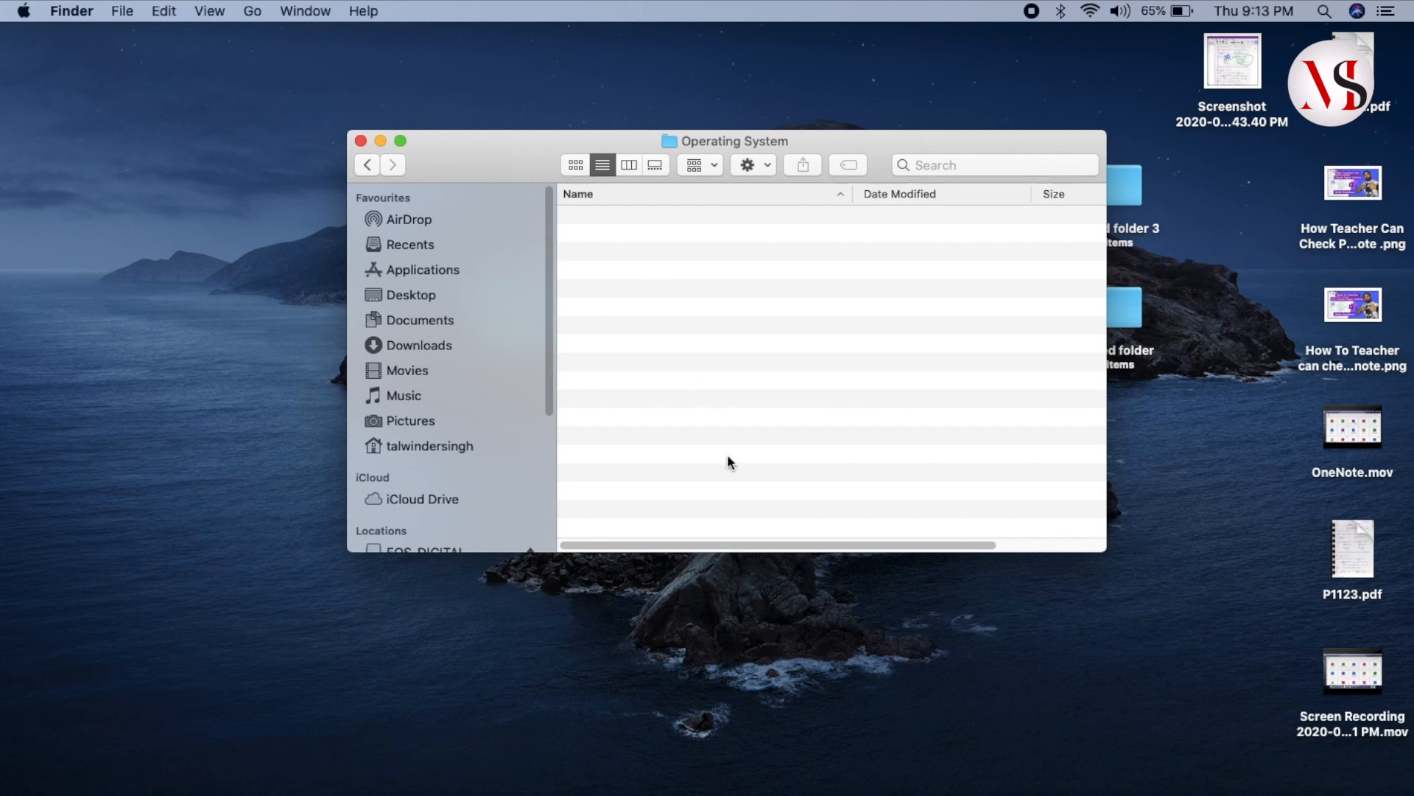
- Start exporting page P1123 as a PDF, with BCA > Operating System as the destination folder
click(903, 790)
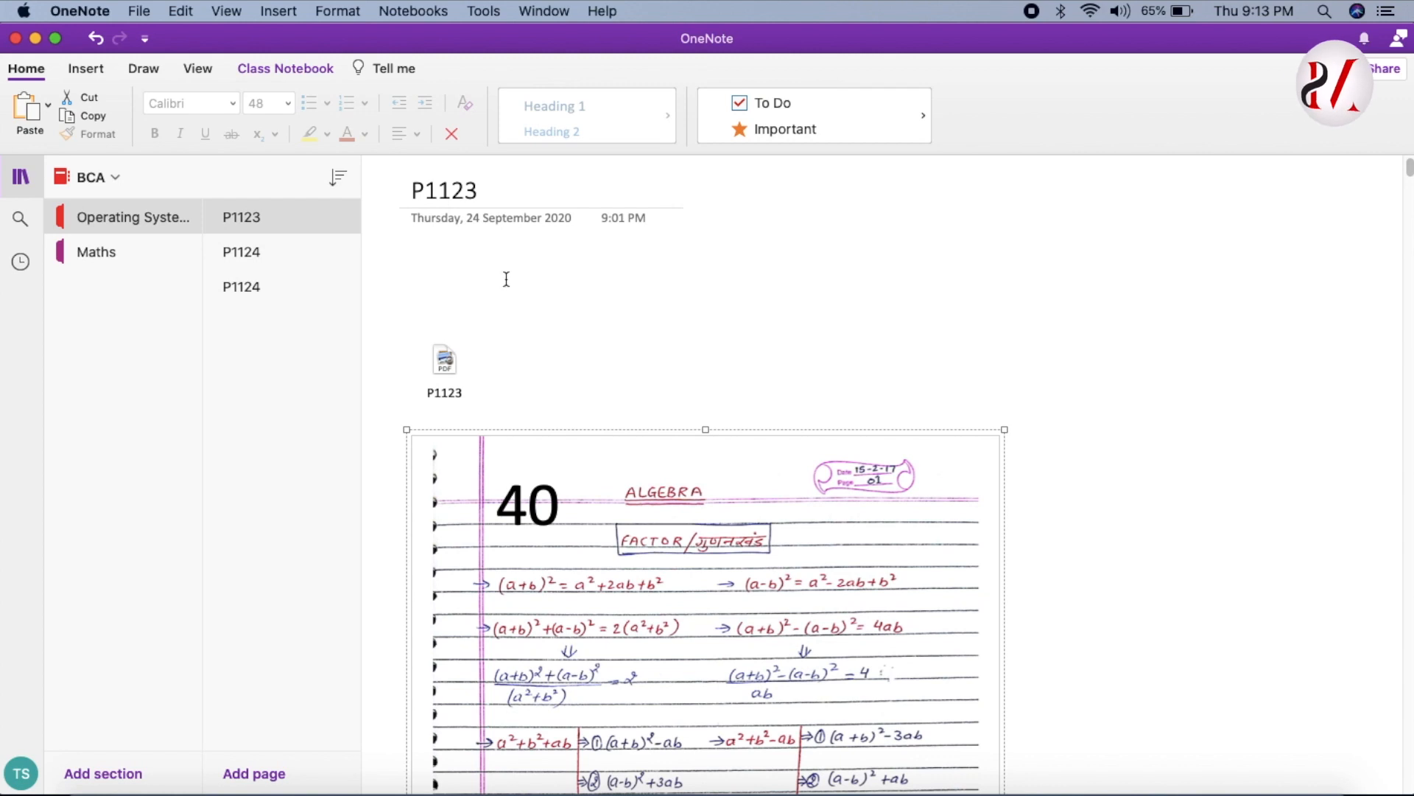
click(142, 12)
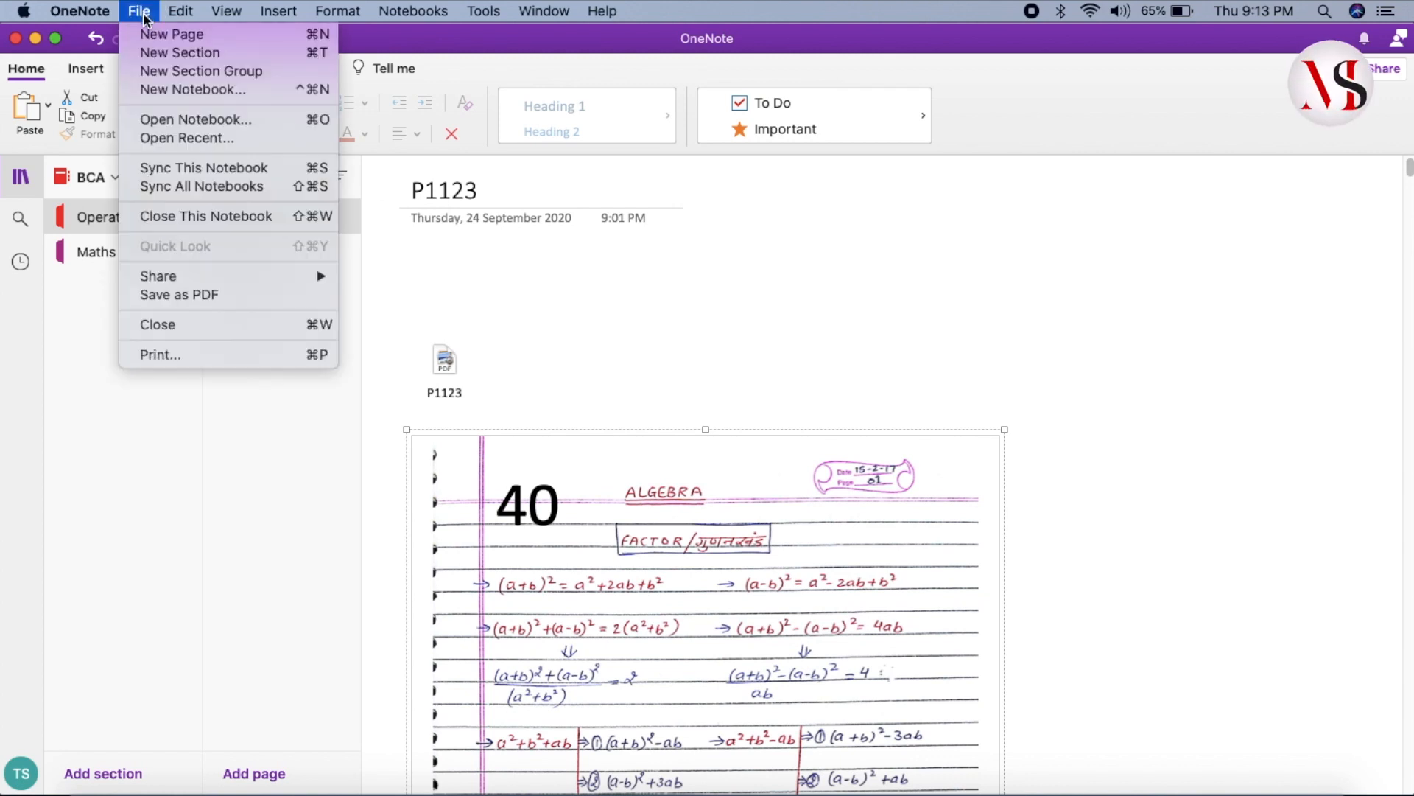
click(190, 295)
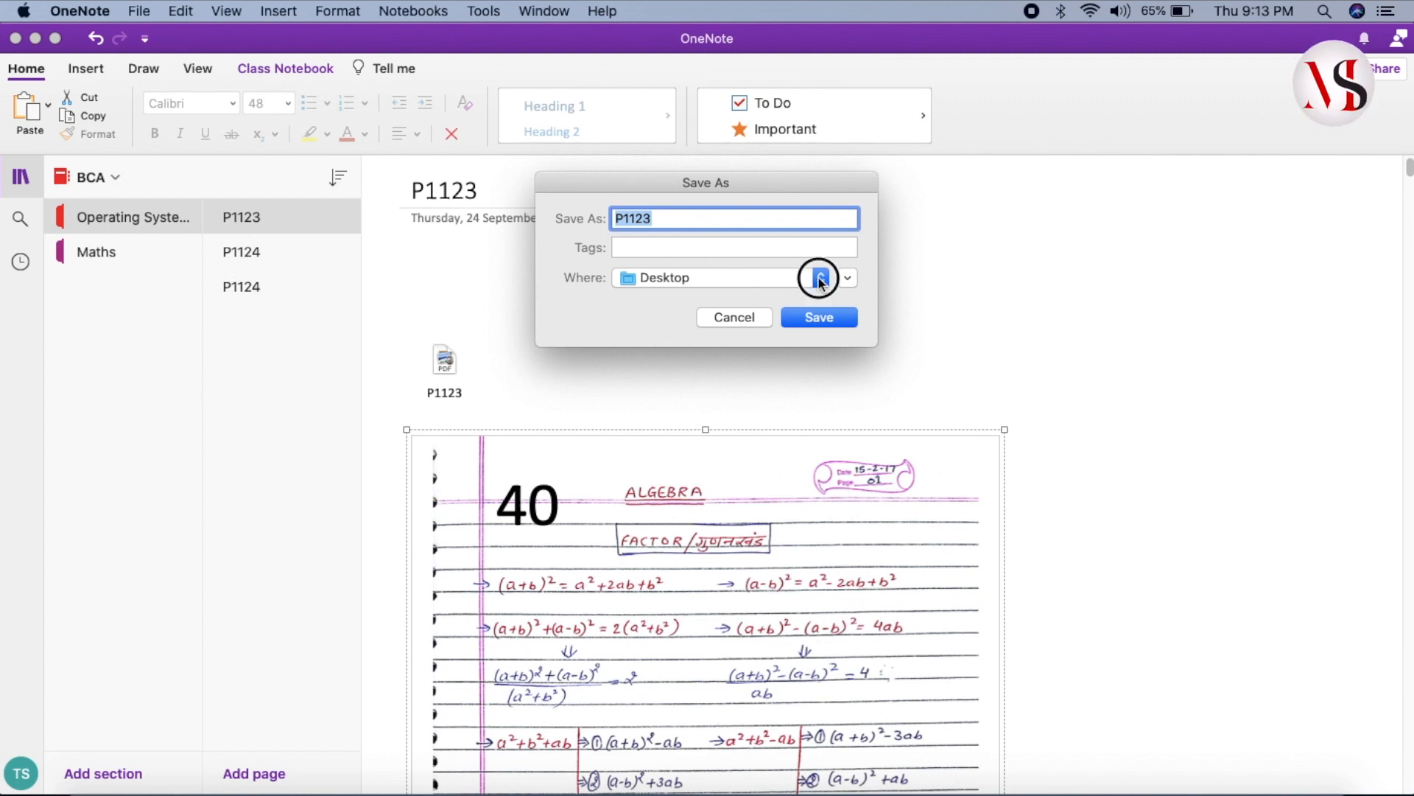
click(820, 278)
click(797, 280)
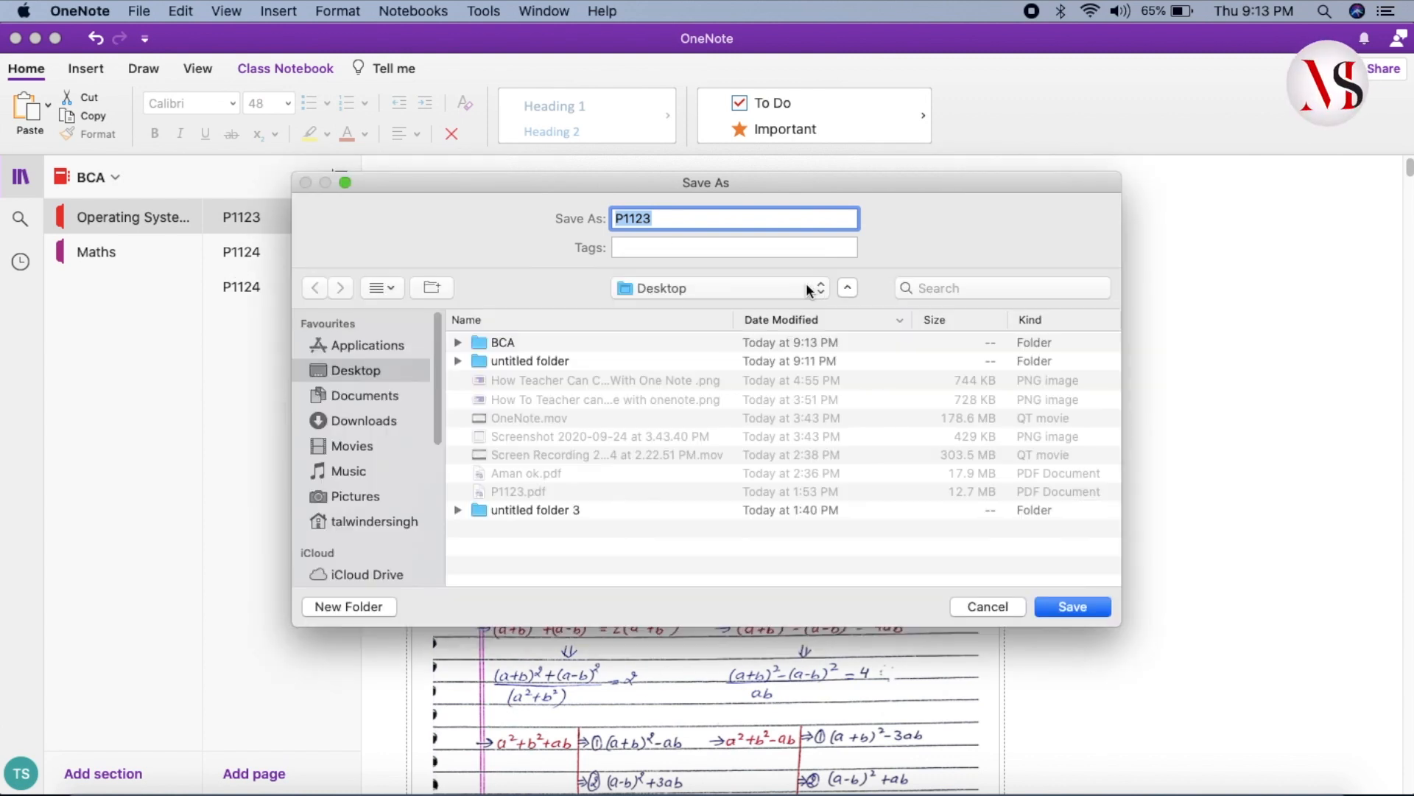
click(458, 343)
click(479, 360)
double_click(523, 362)
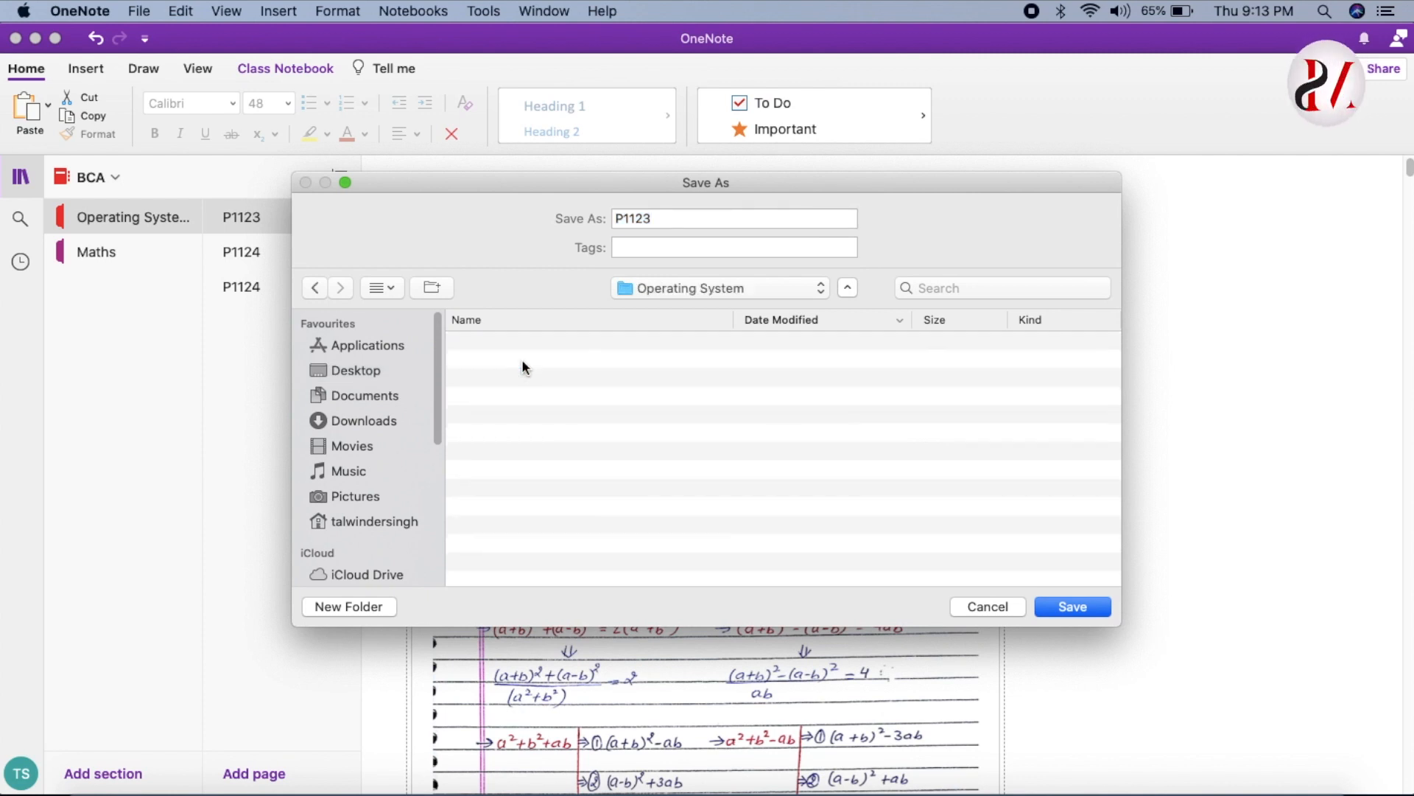
- Name the PDF 'P1123 checked' and save it
click(678, 223)
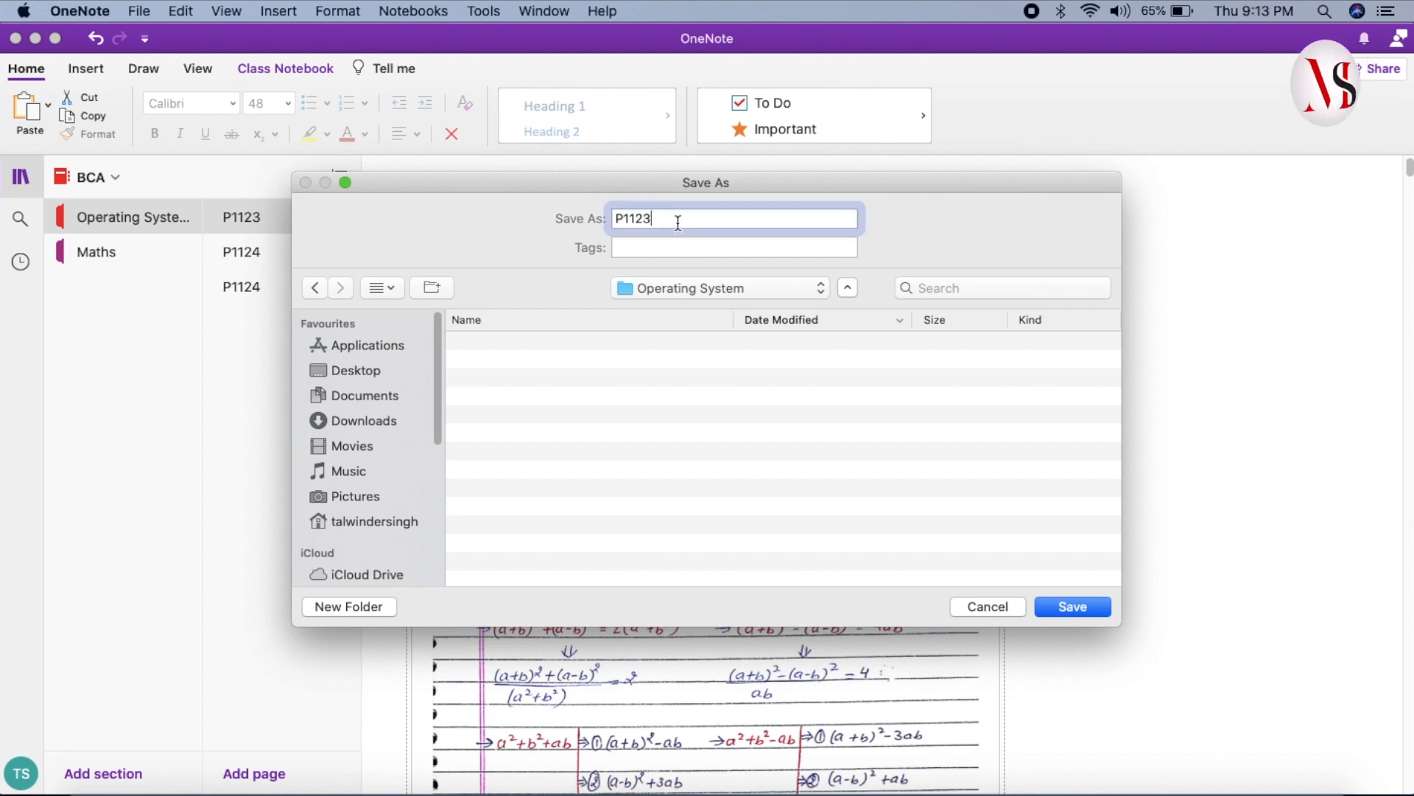
double_click(624, 218)
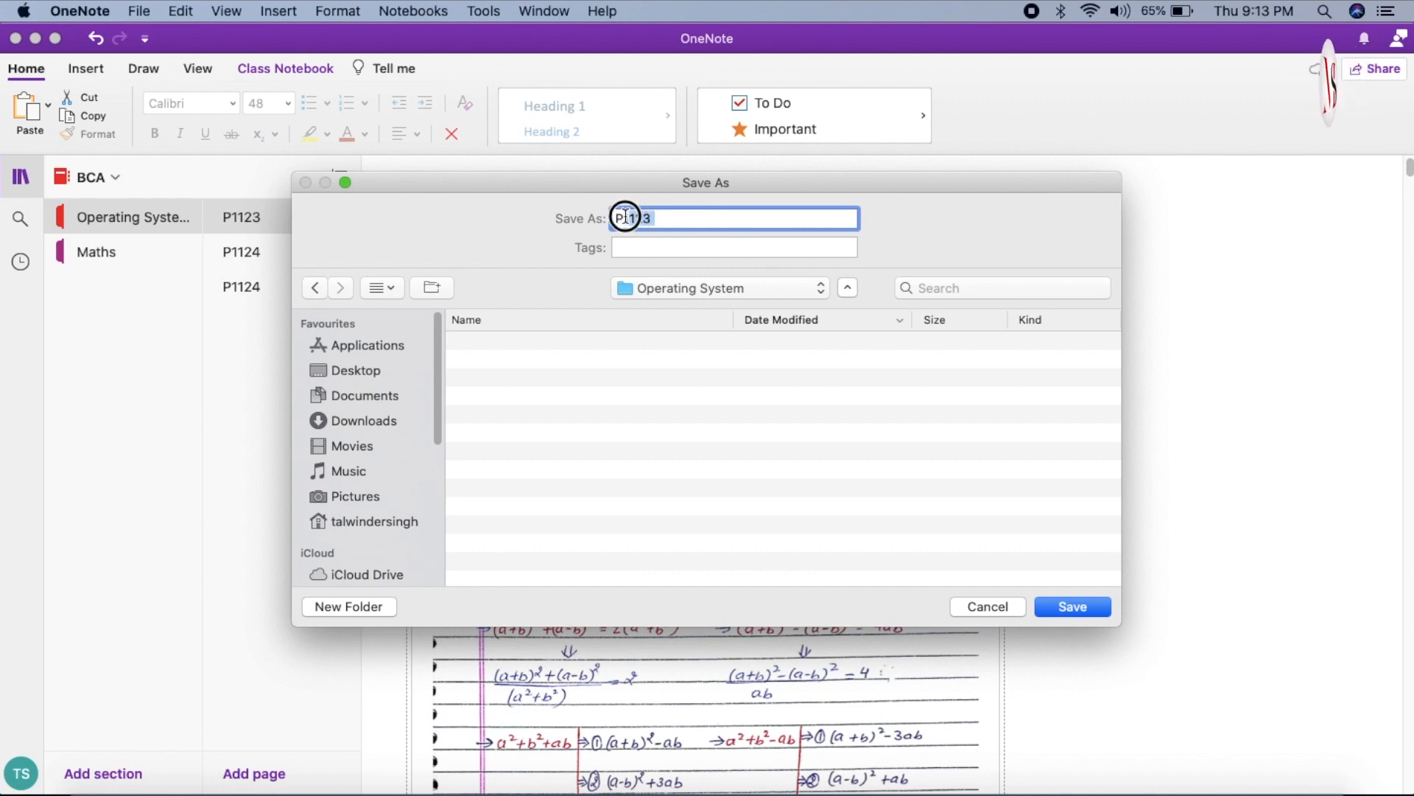
click(694, 217)
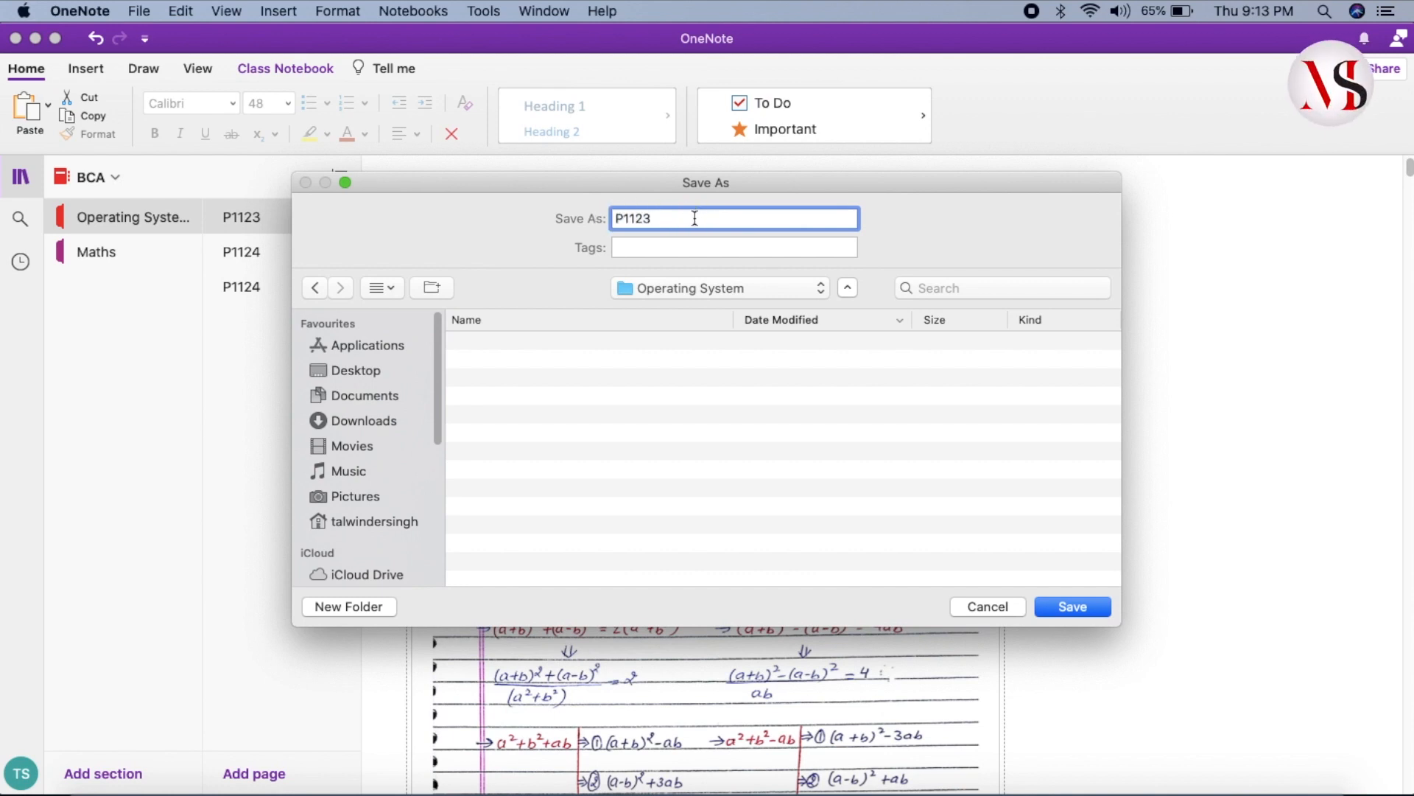
text(checked)
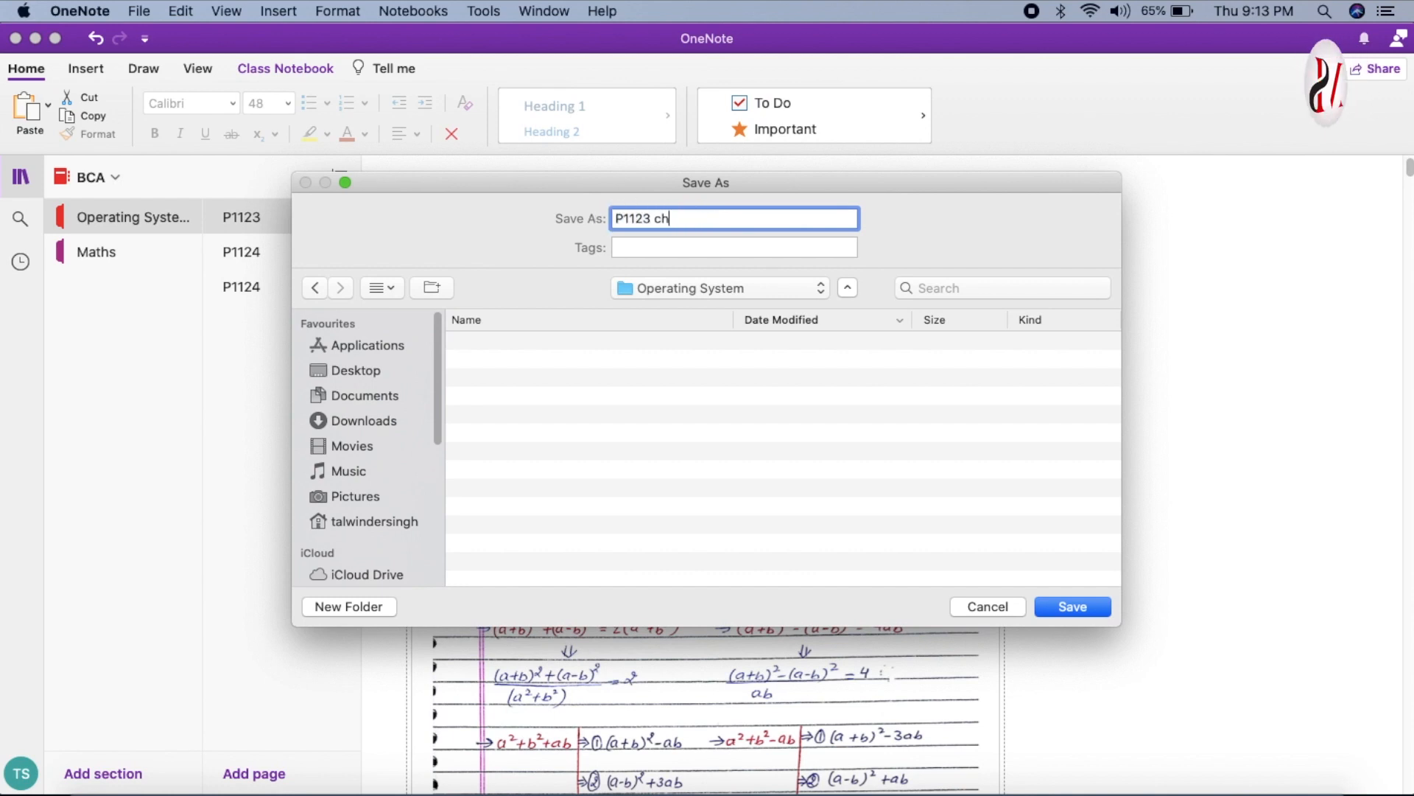
click(1080, 608)
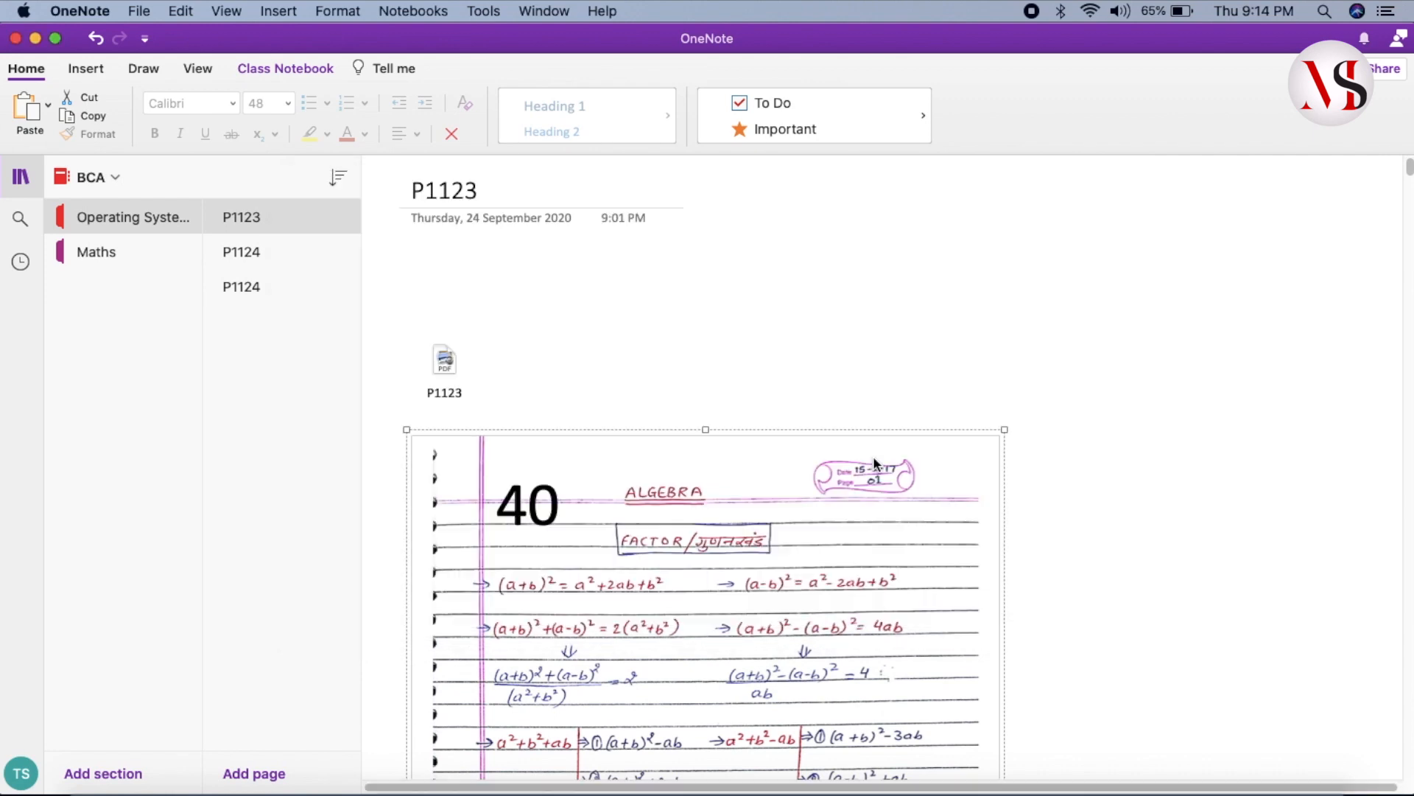